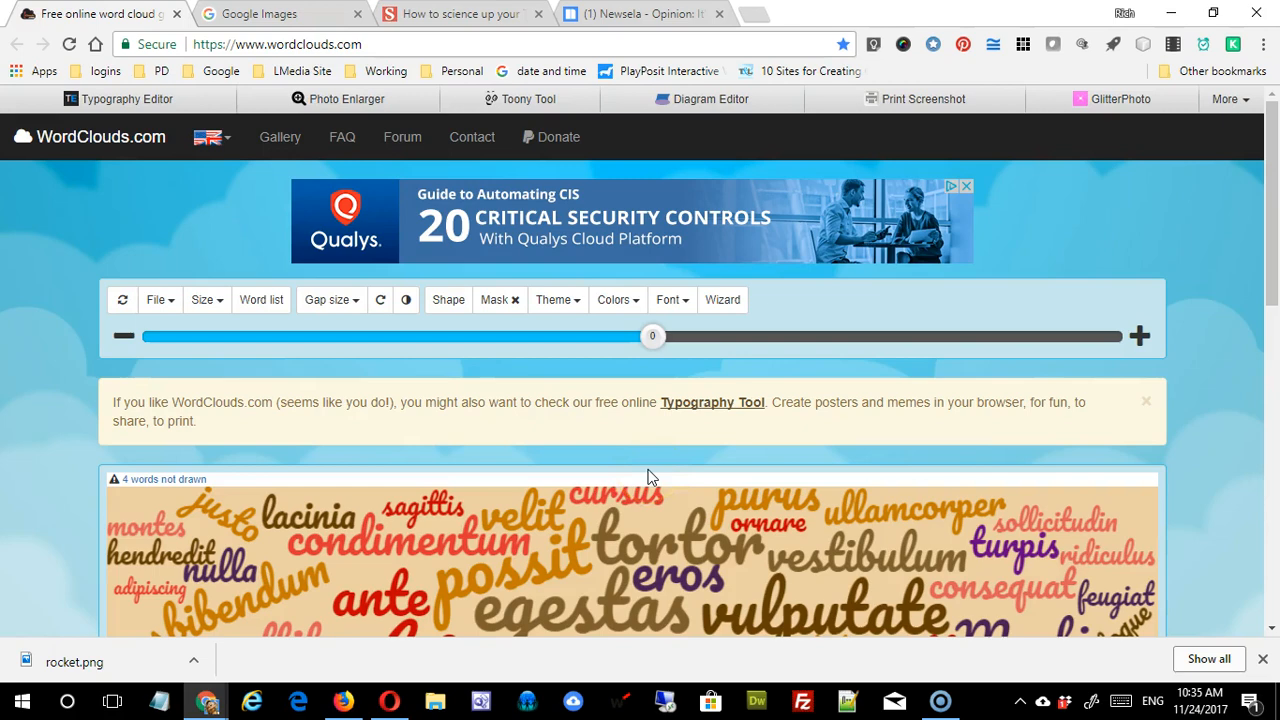
# - Look over the sample word cloud shown on the WordClouds.com page
pyautogui.scroll(-5, 648, 477)
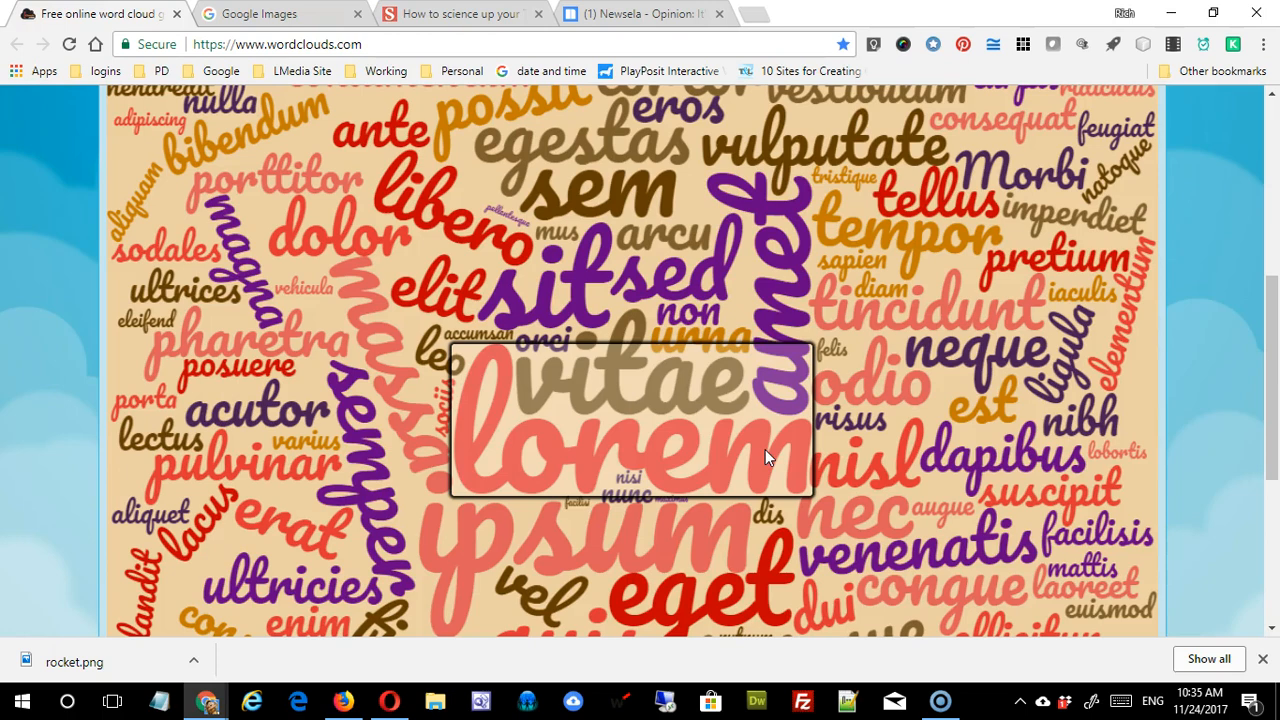
pyautogui.click(651, 385)
pyautogui.scroll(2, 787, 445)
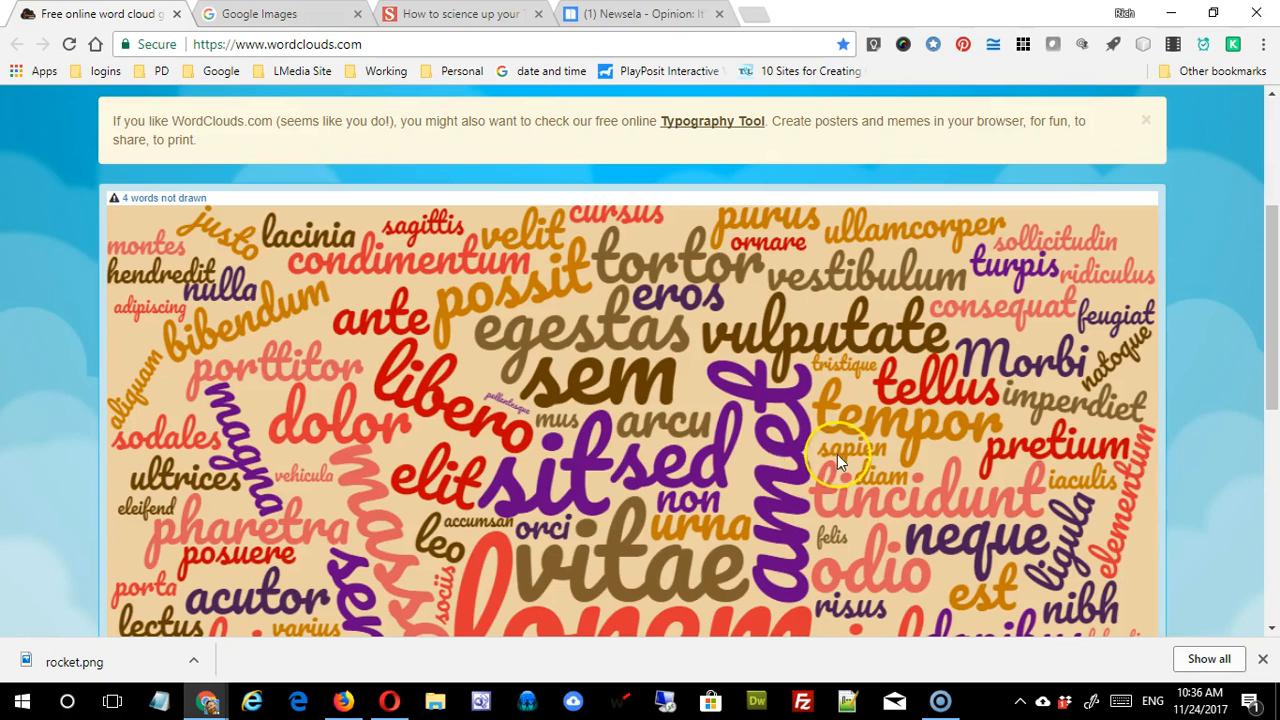
pyautogui.scroll(3, 837, 454)
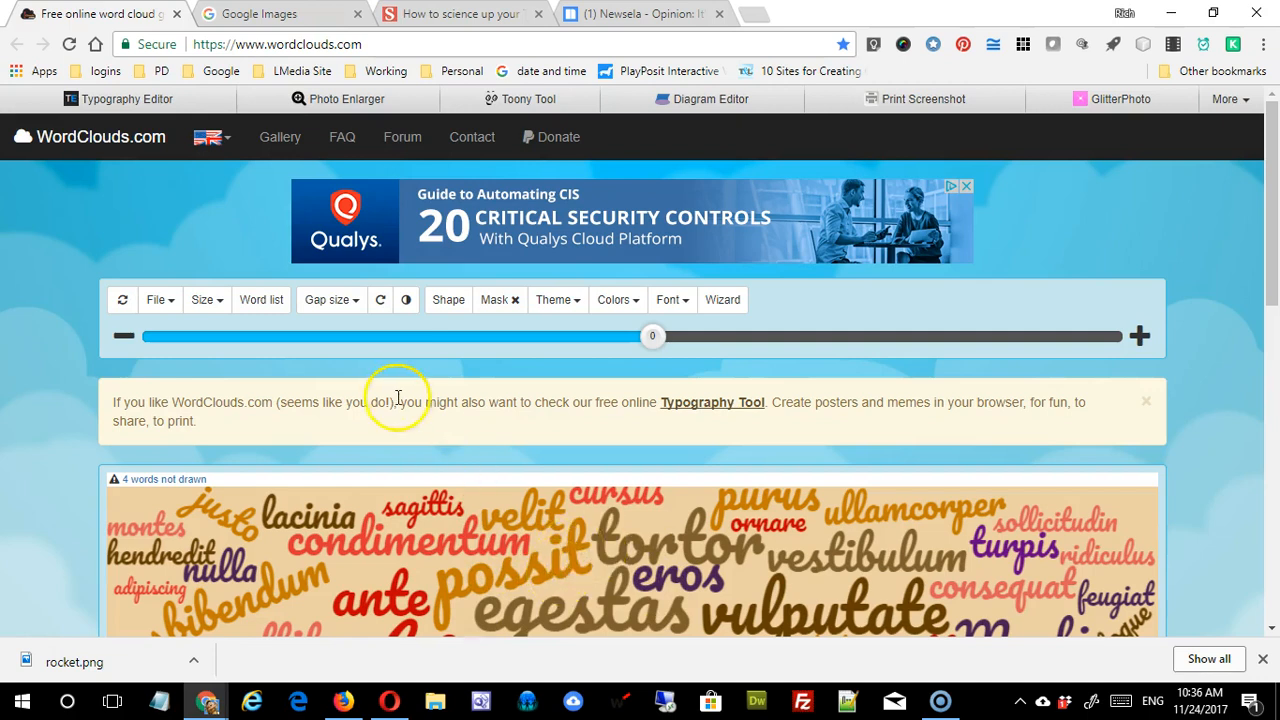
# - Bring up the list of text sources and save formats for the word cloud
pyautogui.click(172, 303)
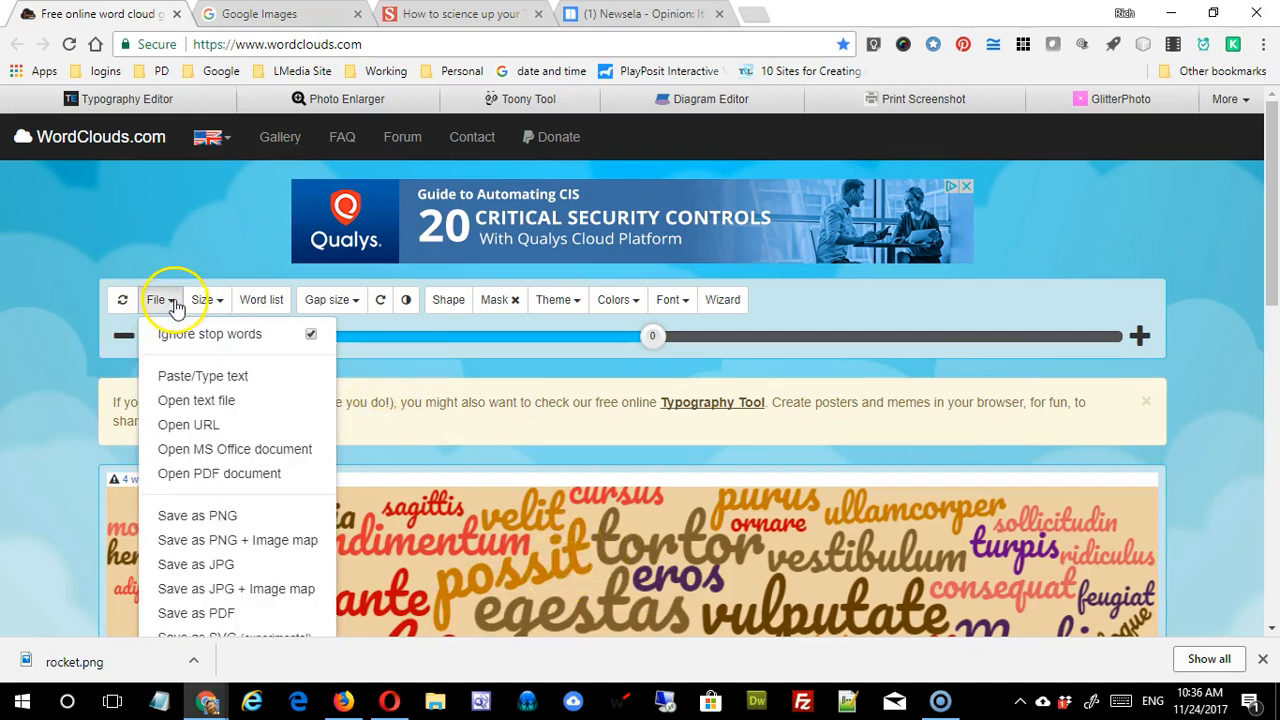
pyautogui.click(230, 426)
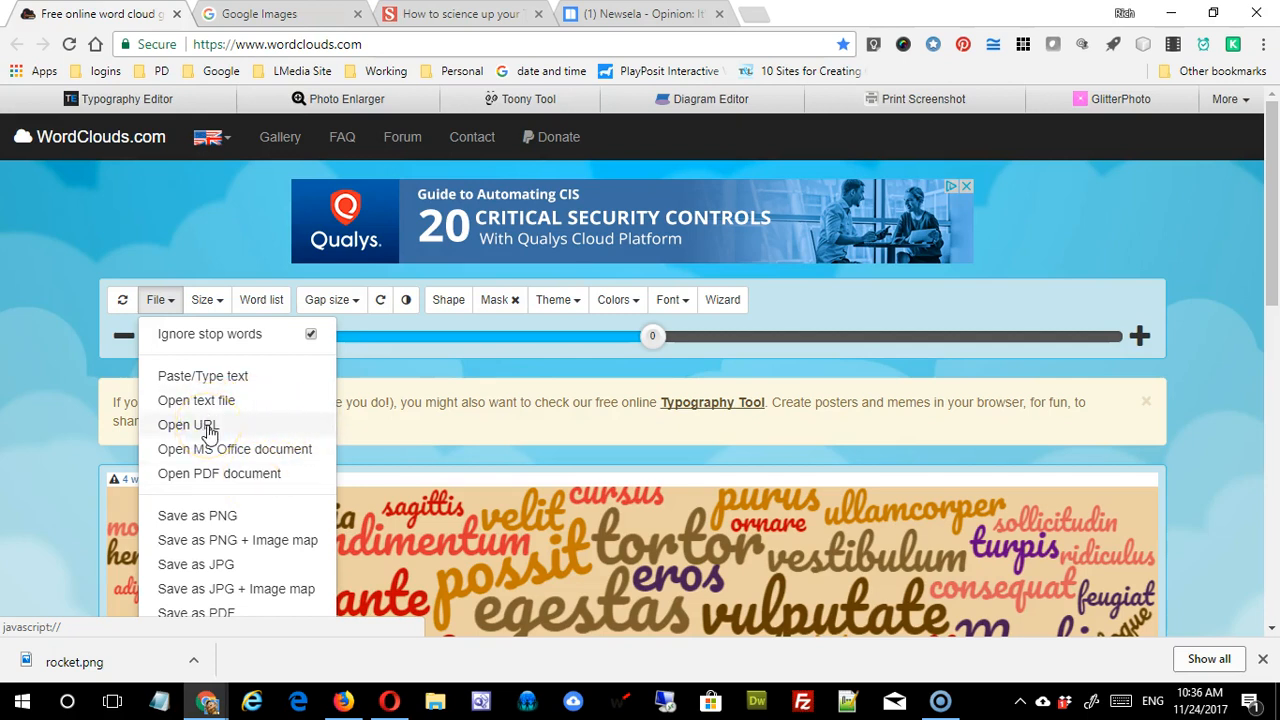
pyautogui.click(210, 381)
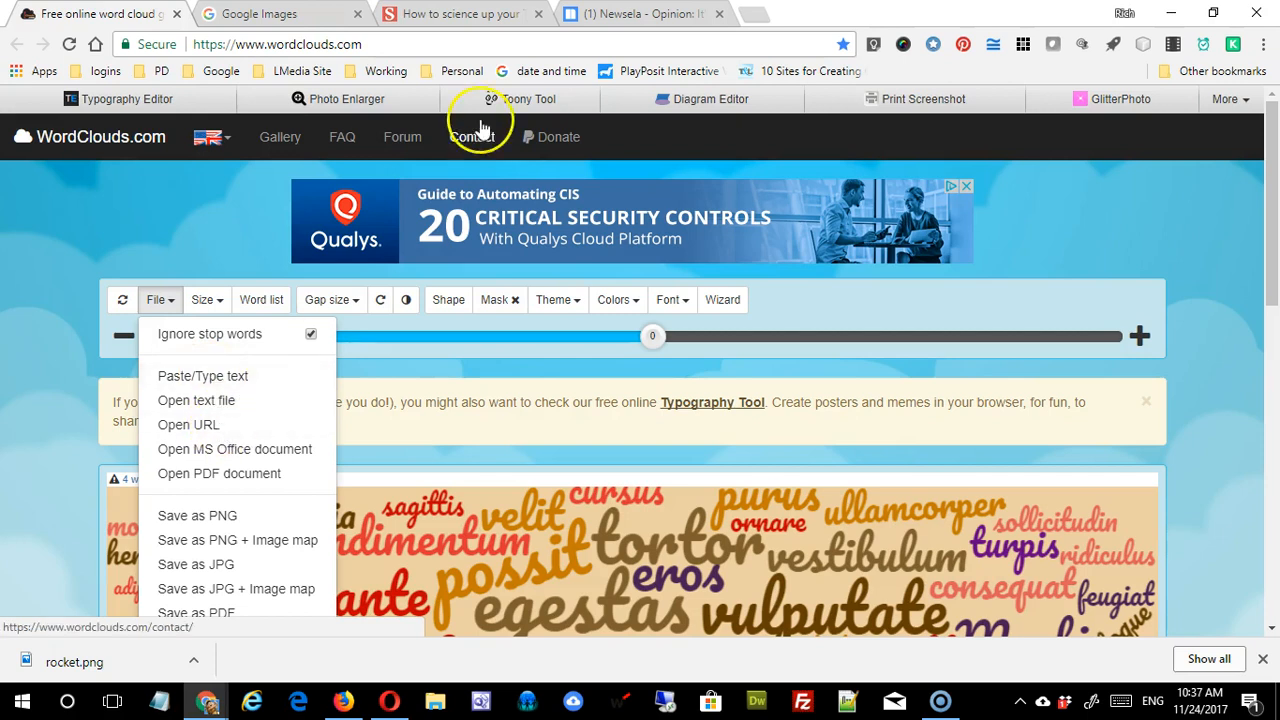
# - Copy the web address of the Science article "How to science up your Thanksgiving dinner"
pyautogui.click(435, 25)
pyautogui.scroll(3, 733, 298)
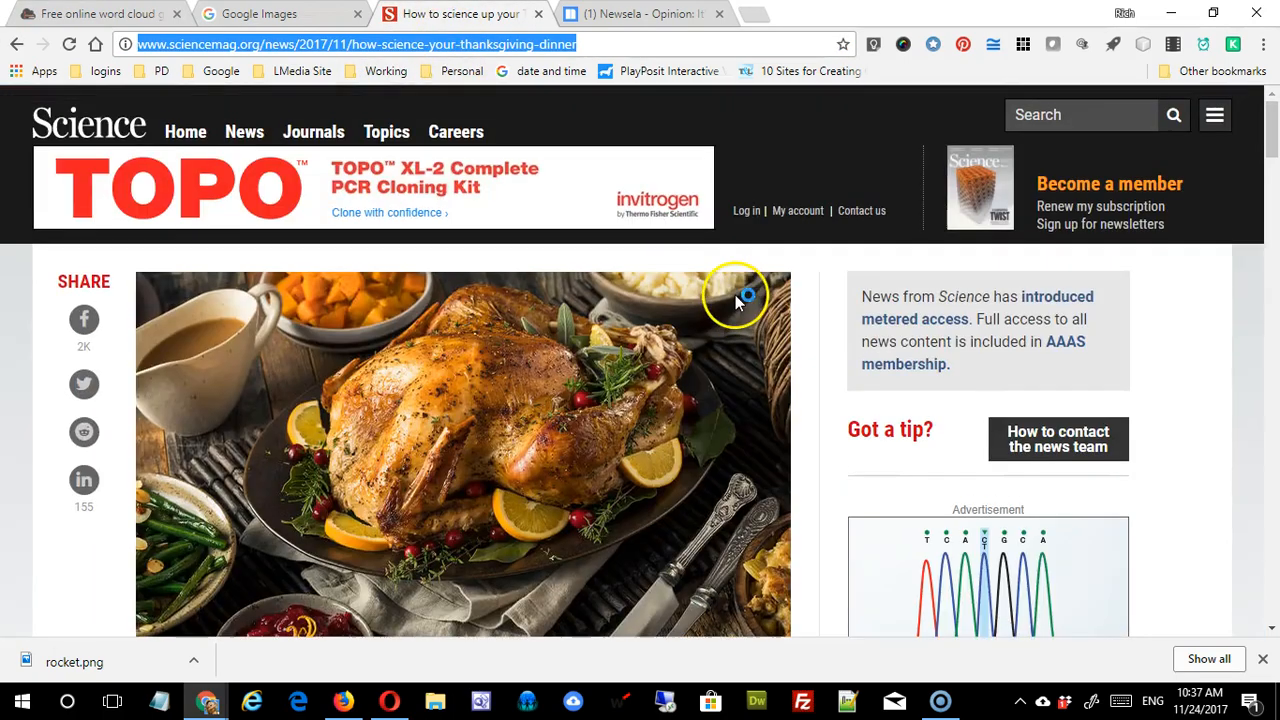
pyautogui.scroll(-3, 350, 230)
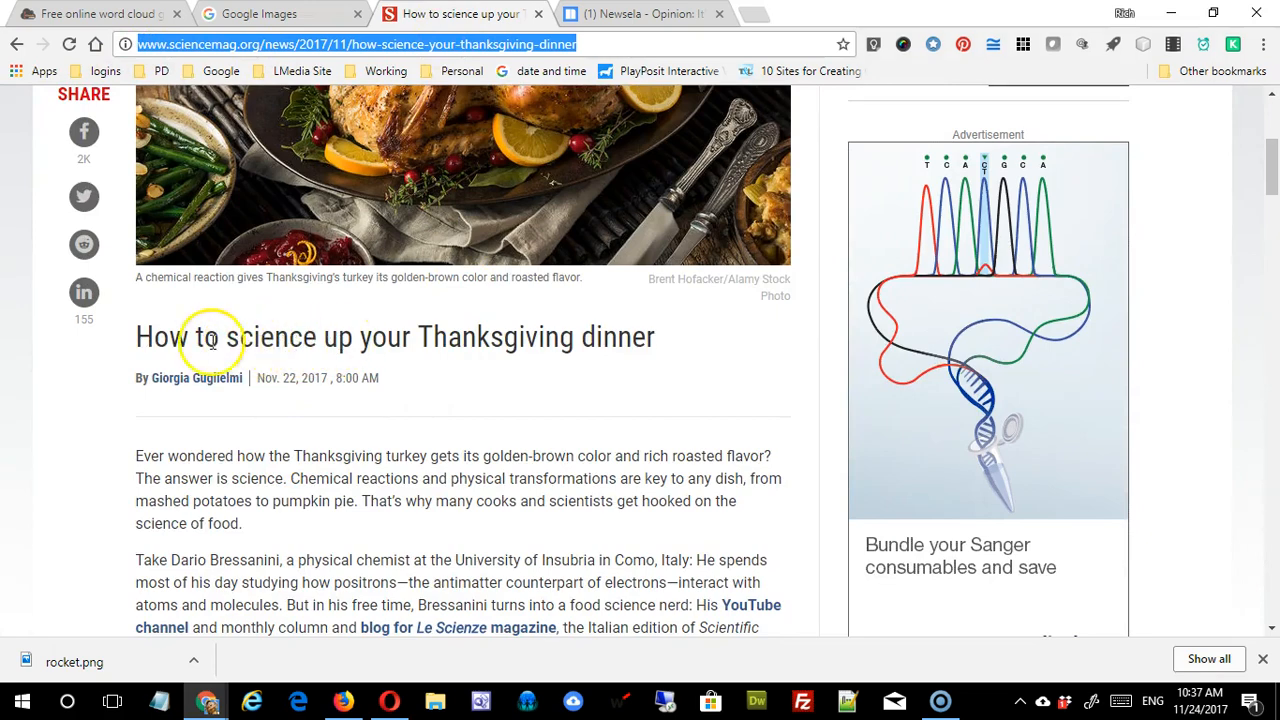
pyautogui.moveTo(242, 339); pyautogui.dragTo(306, 331)
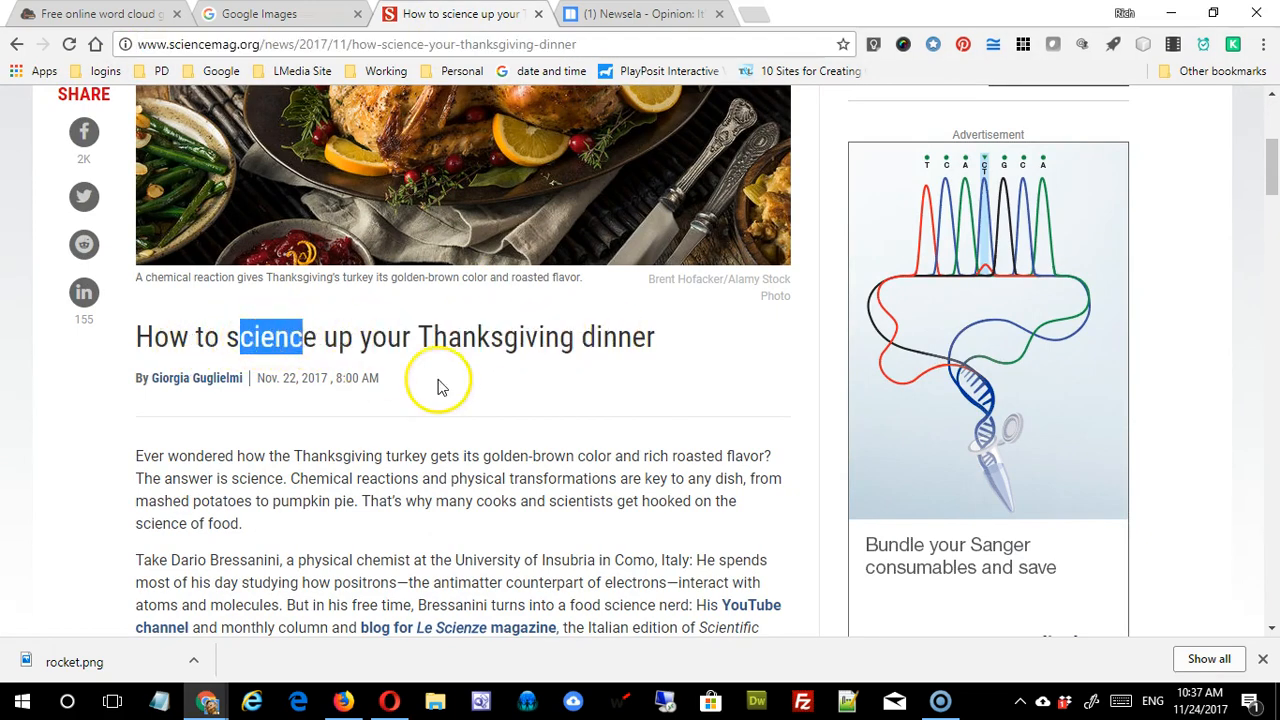
pyautogui.scroll(2, 438, 381)
pyautogui.scroll(2, 438, 381)
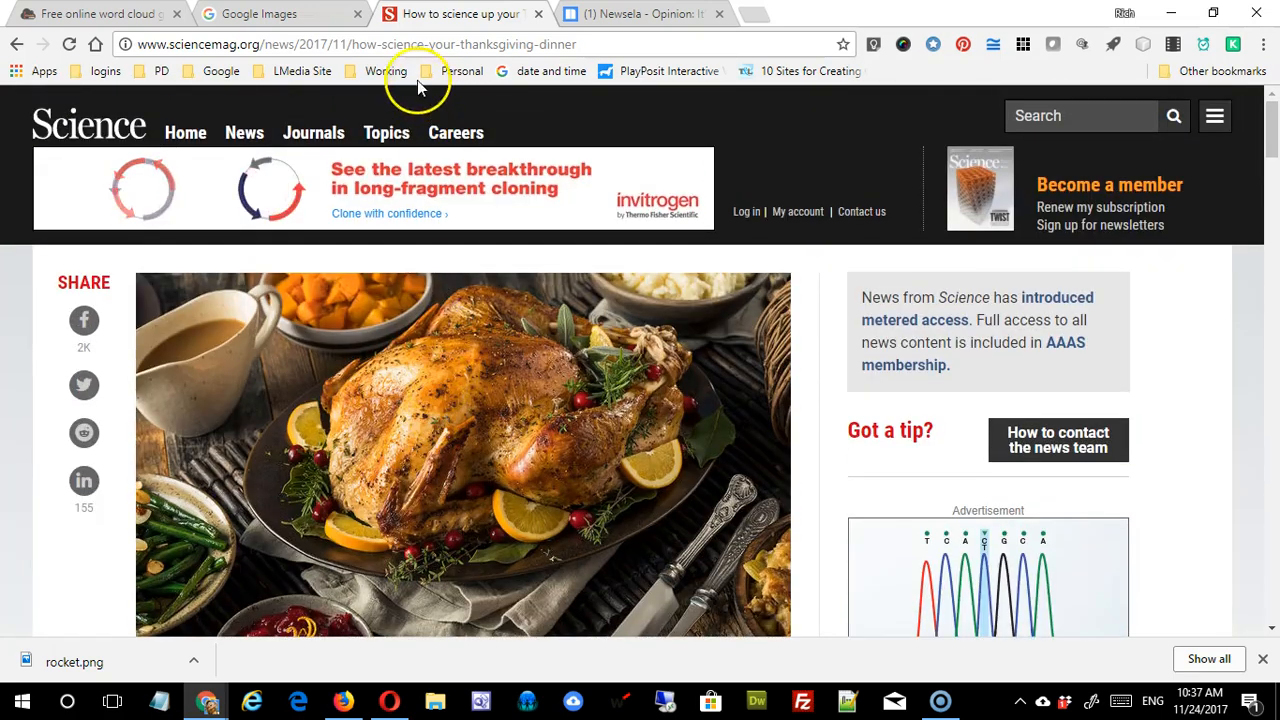
pyautogui.click(407, 44)
pyautogui.rightClick(412, 44)
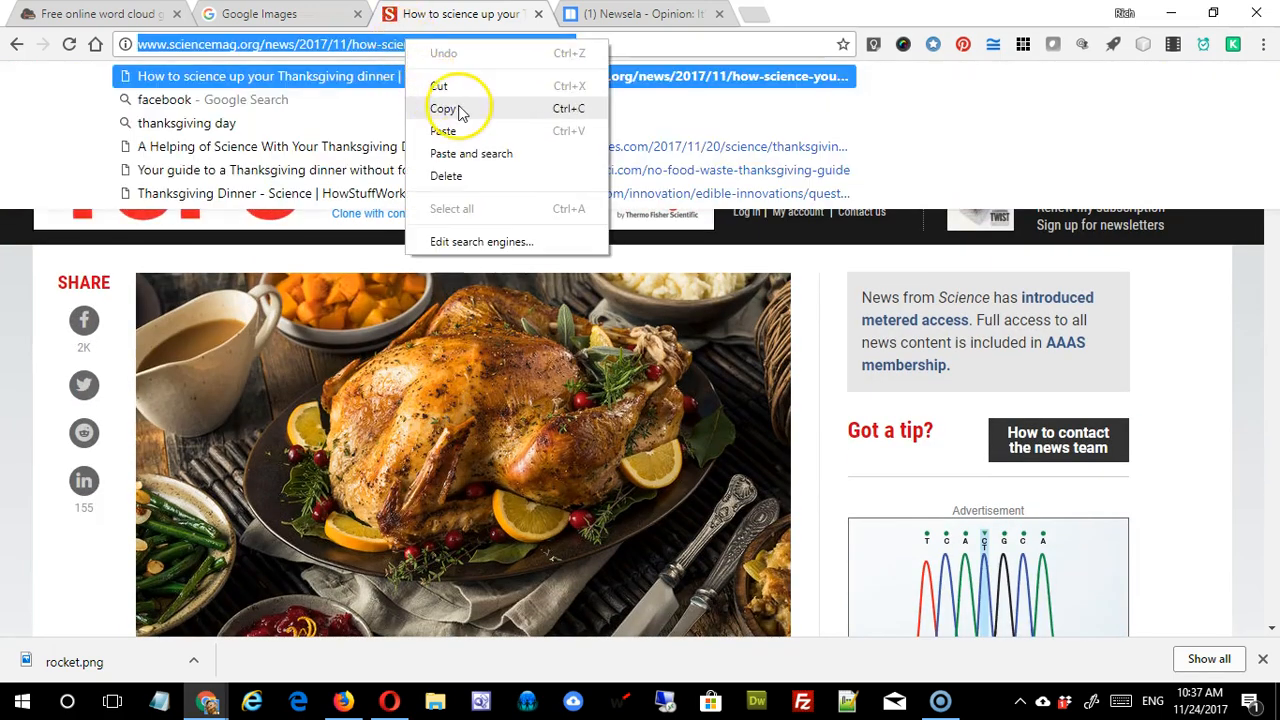
pyautogui.click(428, 106)
pyautogui.click(90, 14)
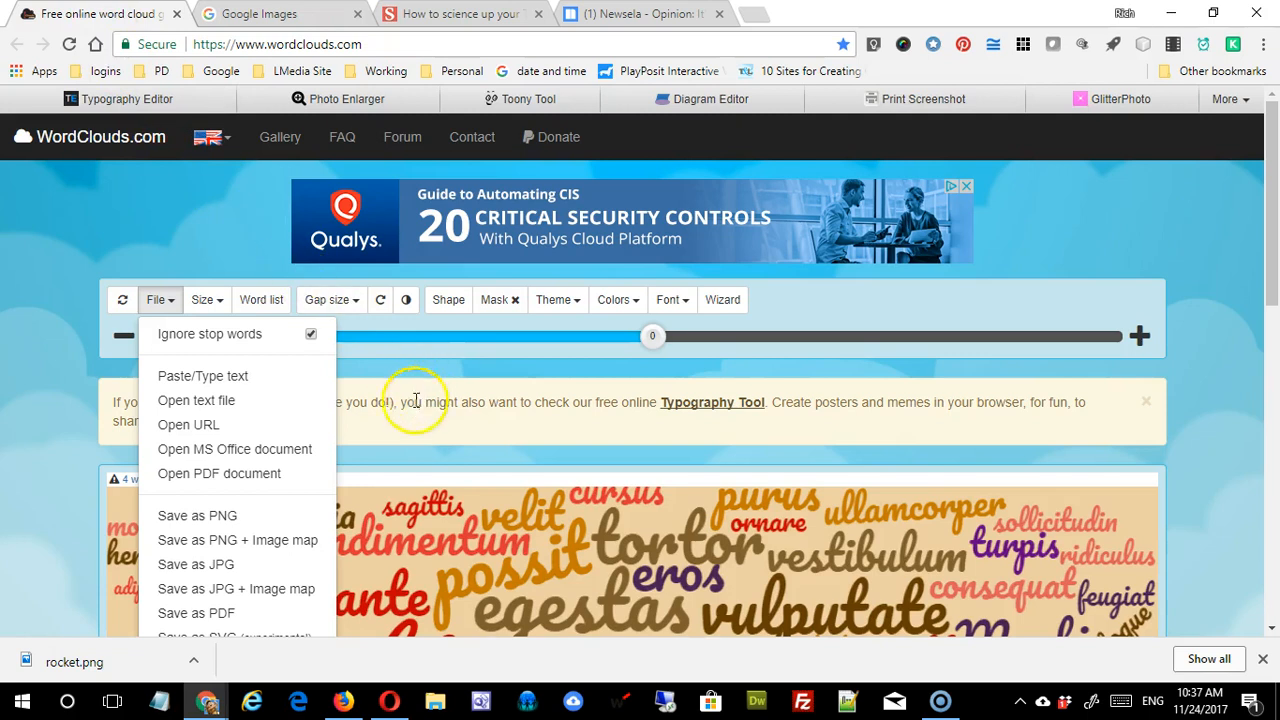
pyautogui.click(180, 425)
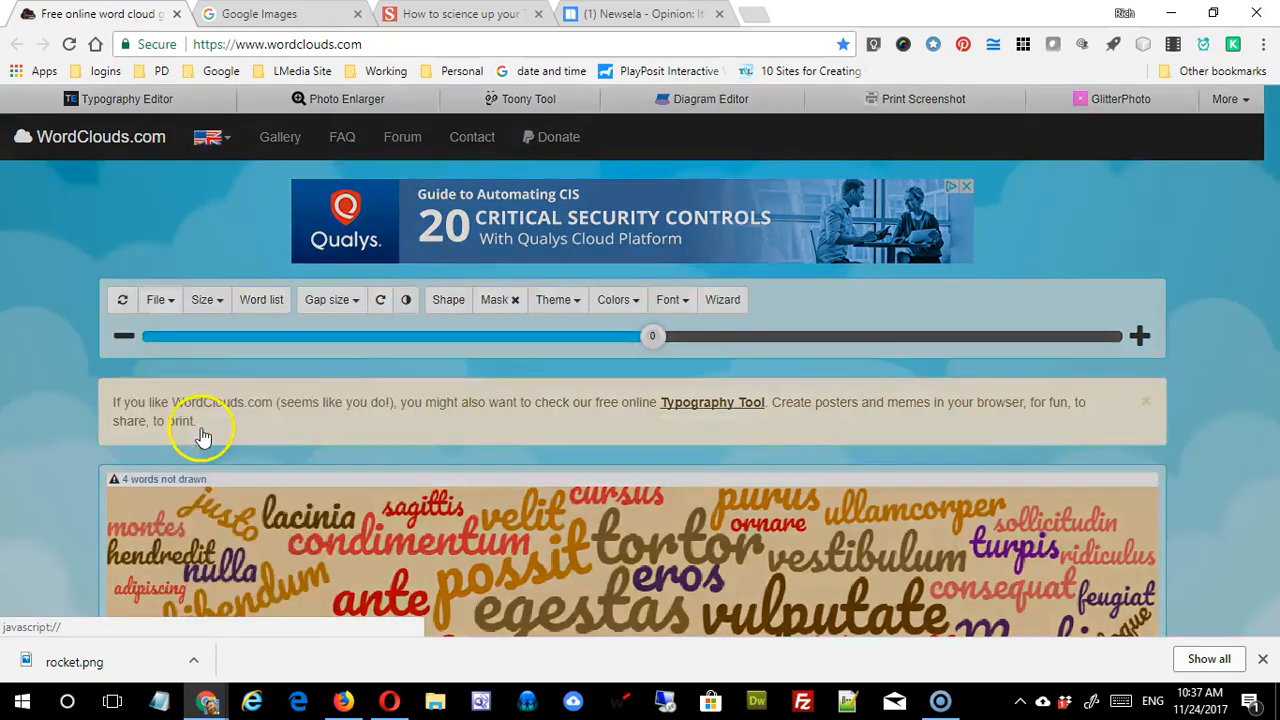
pyautogui.hotkey('ctrl', 'v')
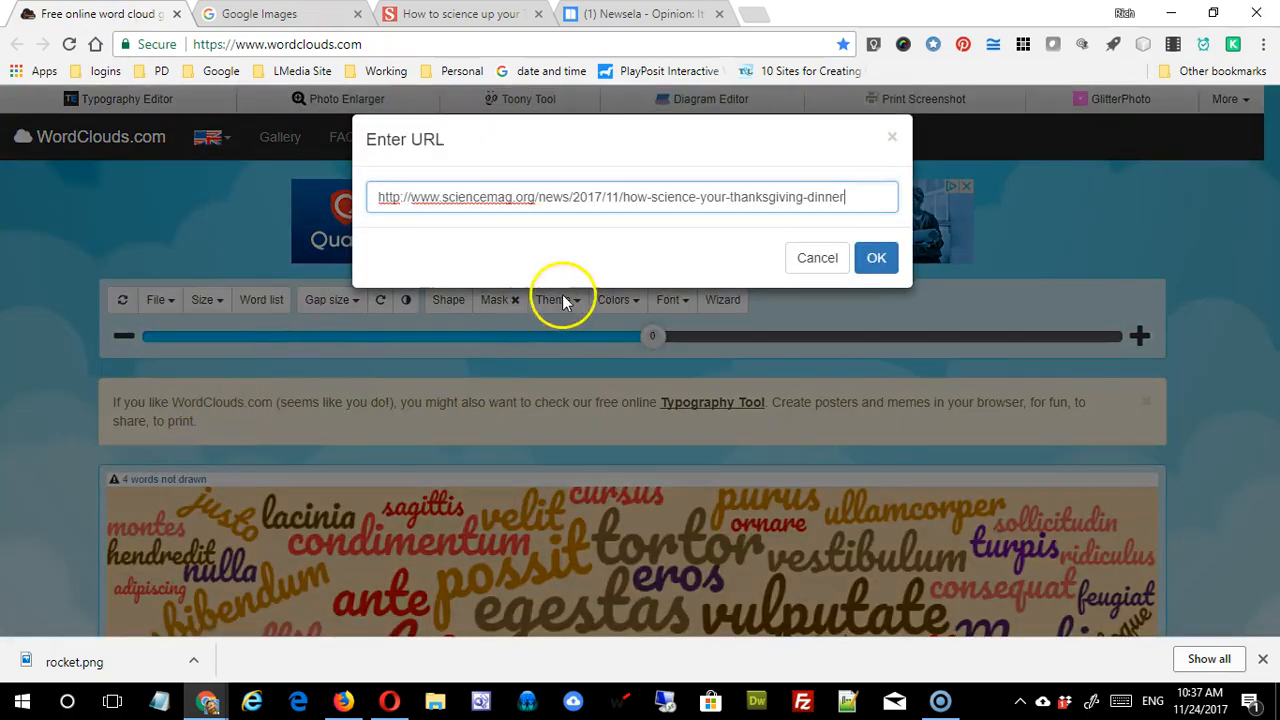
pyautogui.rightClick(519, 189)
pyautogui.click(386, 286)
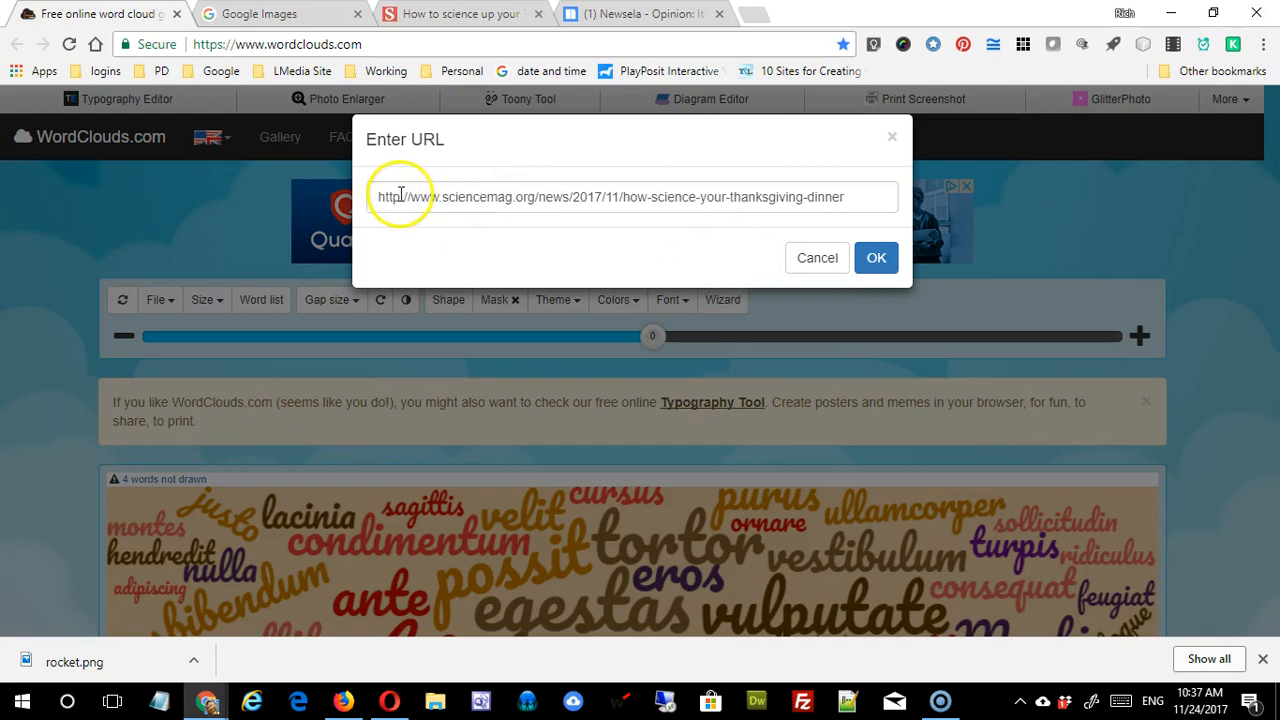
pyautogui.click(876, 257)
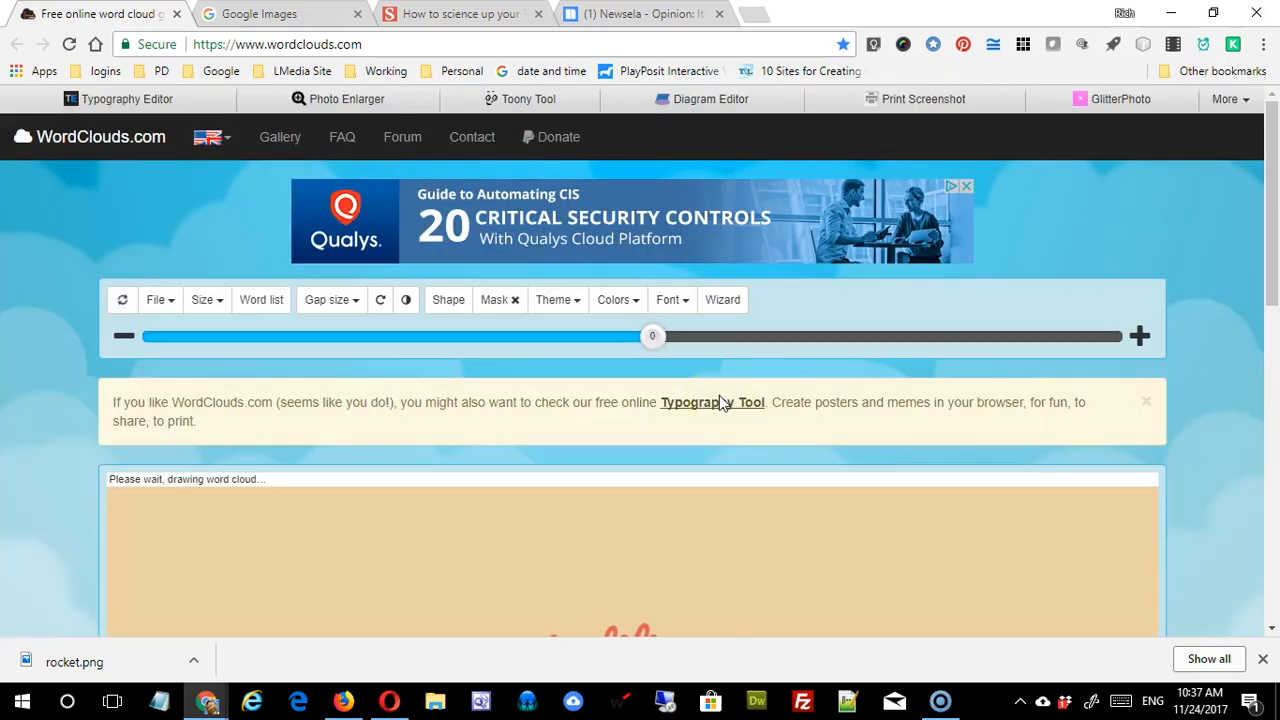
# - Examine the word cloud generated from the Science article for its most prominent words and the available file options
pyautogui.scroll(-4, 988, 397)
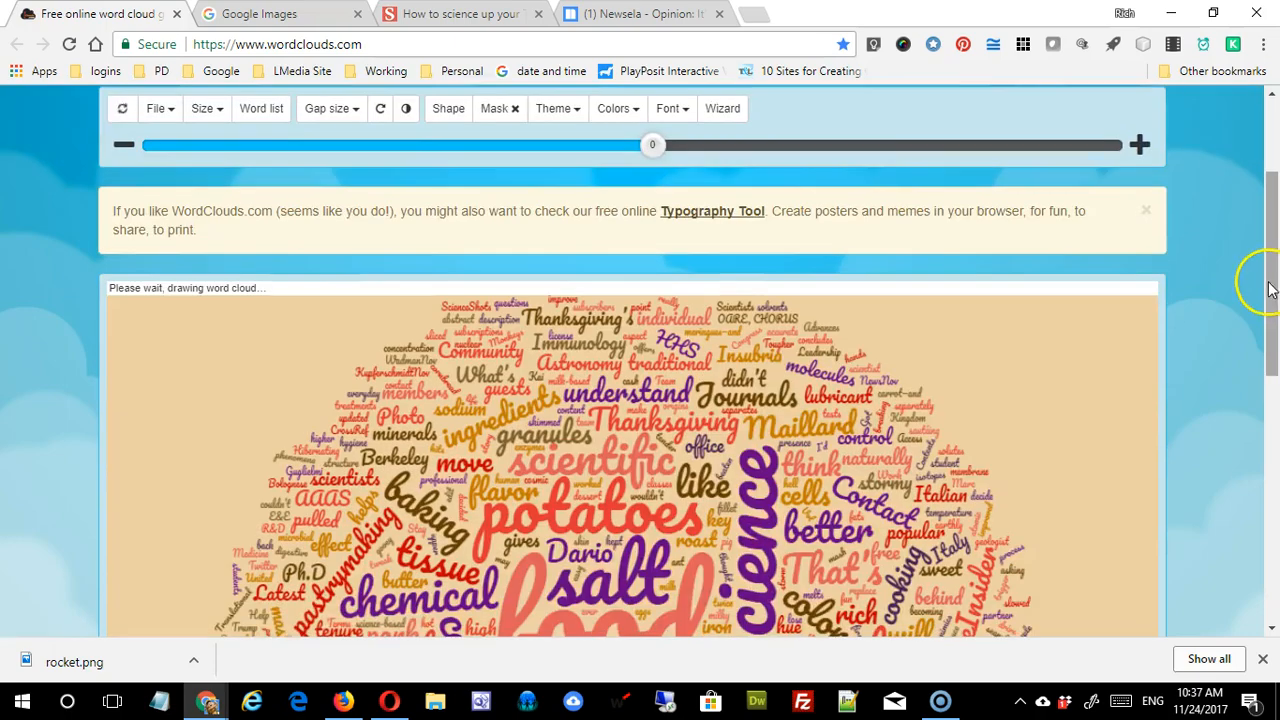
pyautogui.moveTo(1278, 340)
pyautogui.mouseDown()
pyautogui.moveTo(1278, 432)
pyautogui.moveTo(1266, 351)
pyautogui.mouseUp()
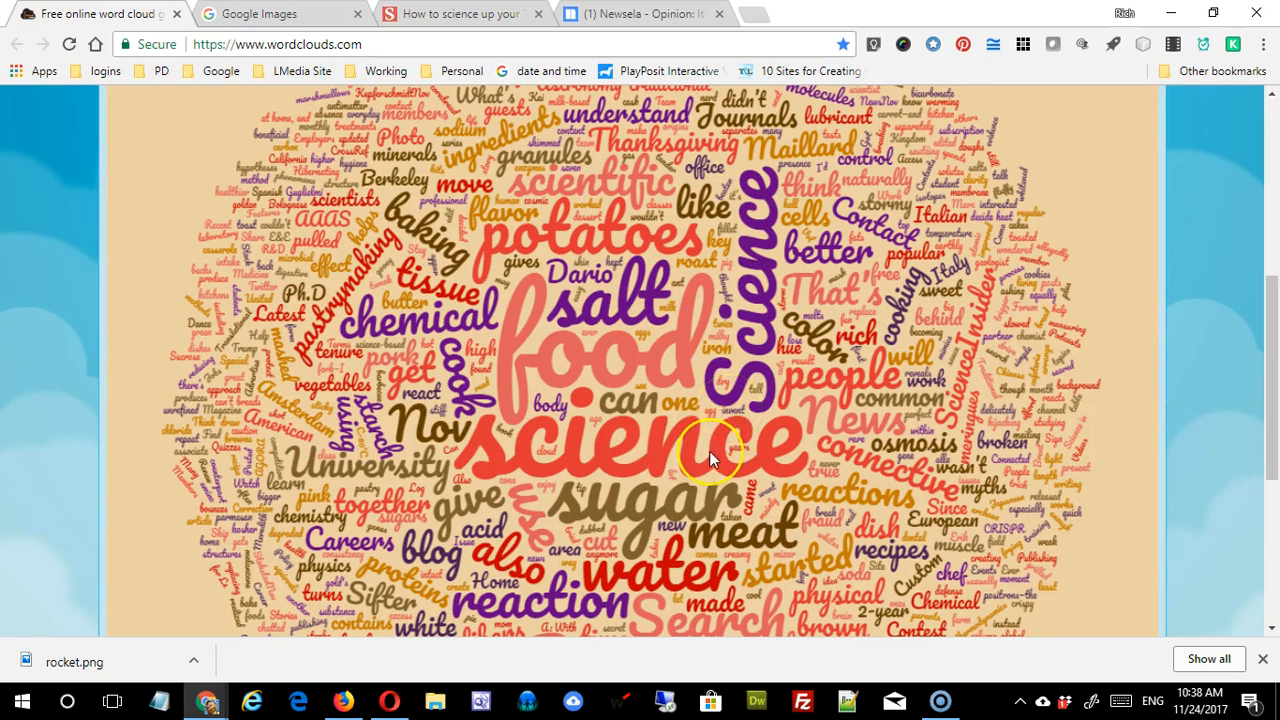
pyautogui.scroll(-2, 709, 451)
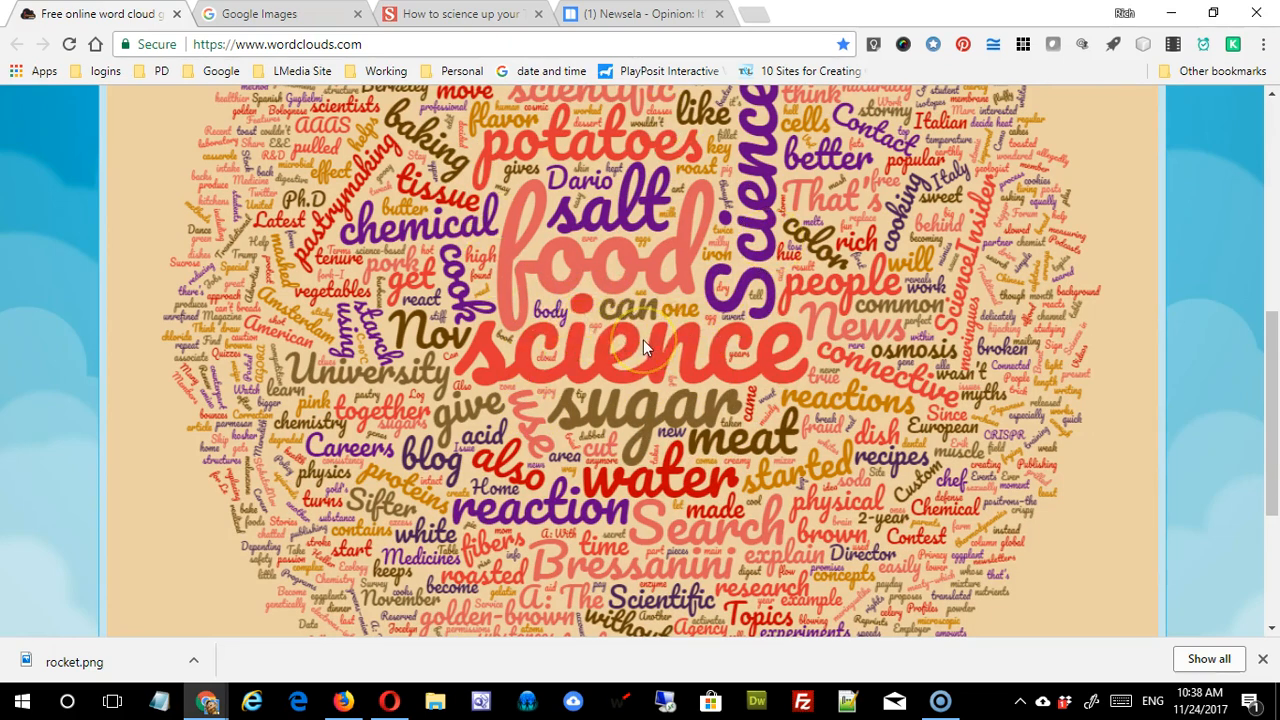
pyautogui.scroll(4, 645, 345)
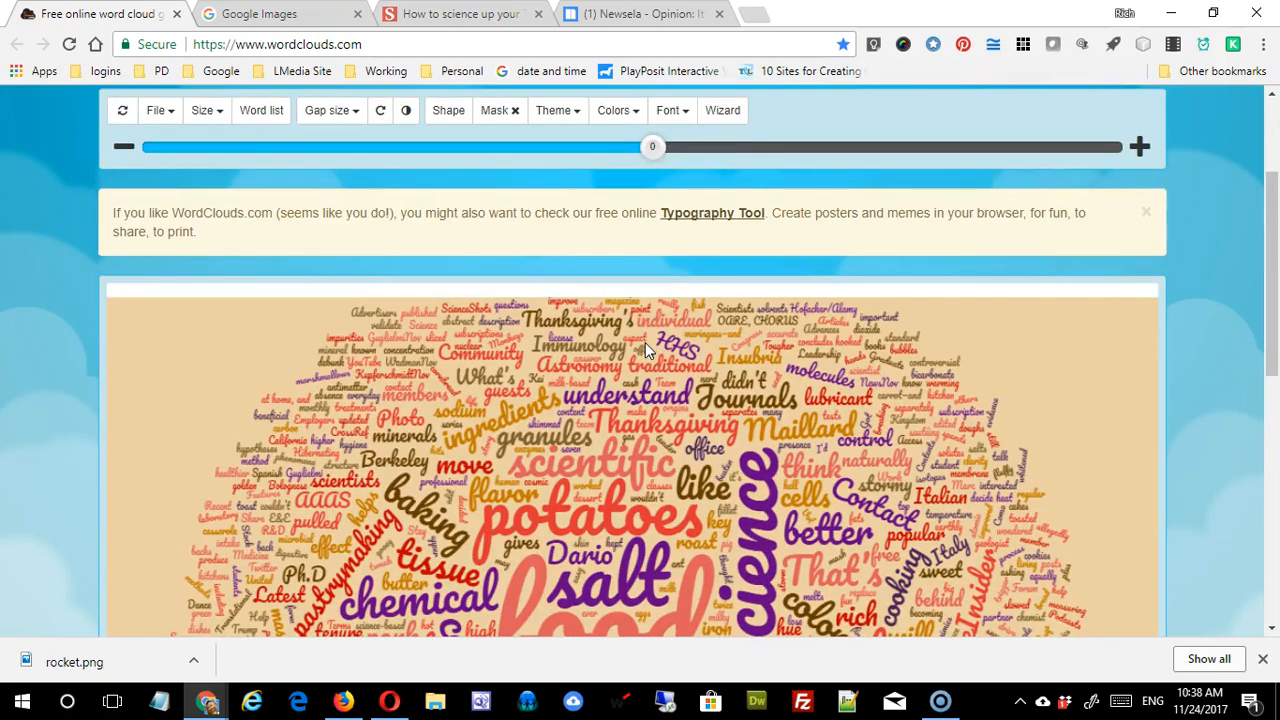
pyautogui.scroll(-1, 642, 354)
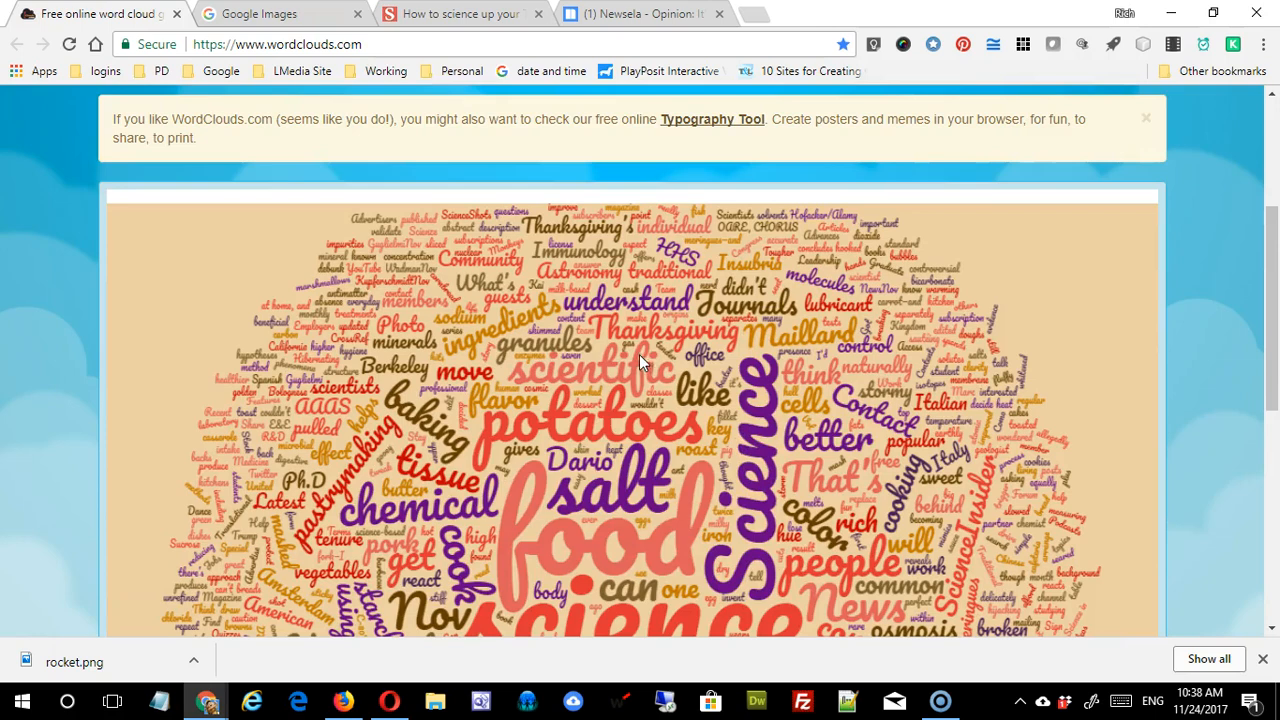
pyautogui.scroll(2, 640, 356)
pyautogui.click(212, 363)
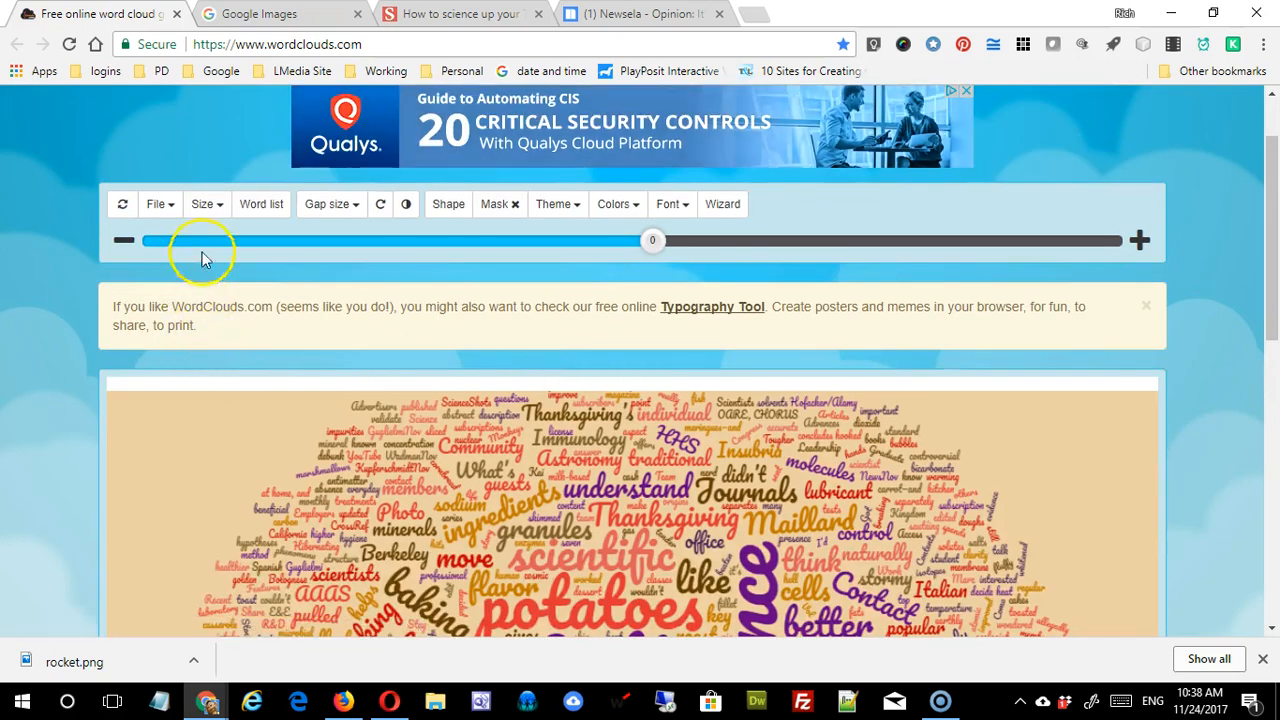
pyautogui.click(172, 210)
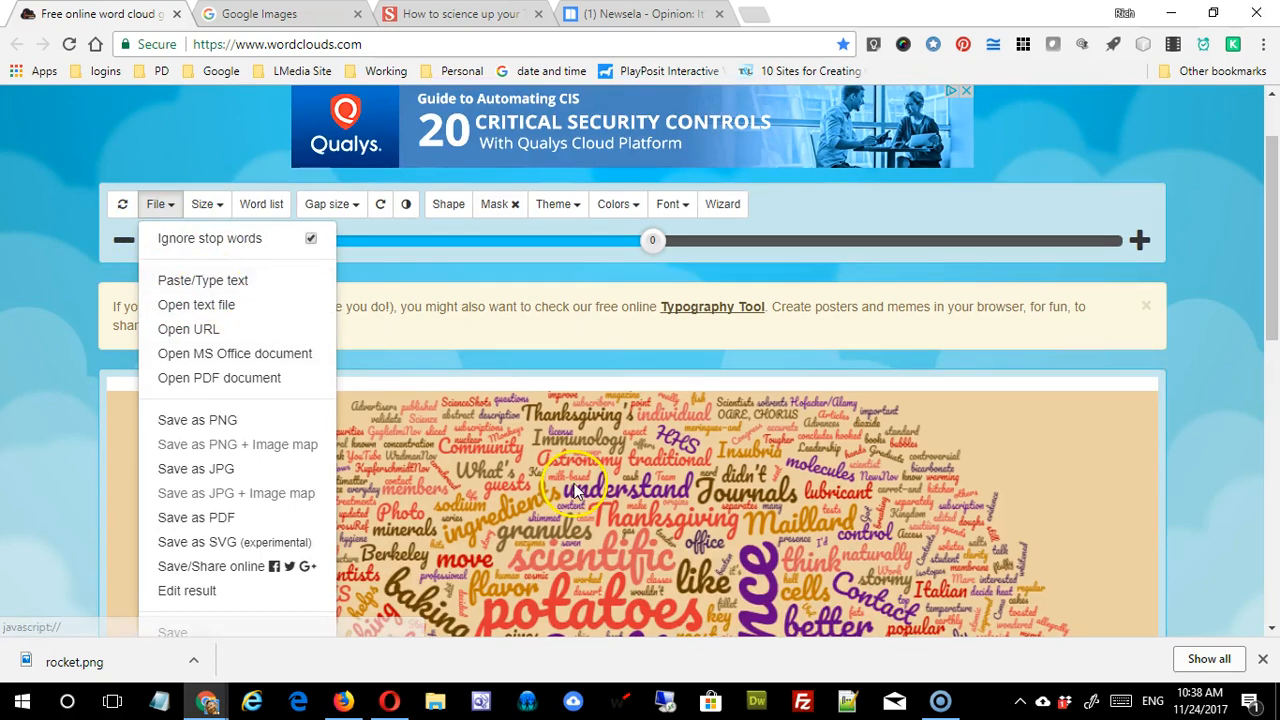
# - Copy the full body text of the Newsela article "Opinion: It's important to teach students the truth about history"
pyautogui.click(605, 16)
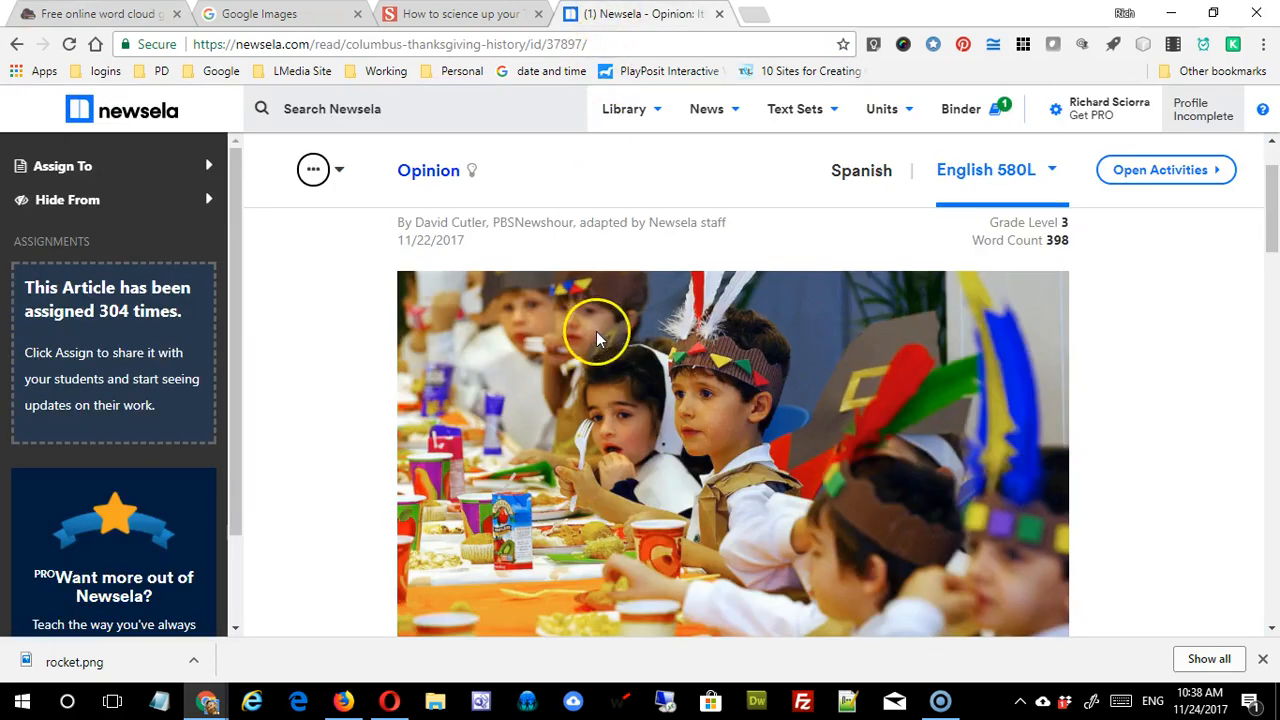
pyautogui.scroll(-4, 600, 337)
pyautogui.scroll(5, 606, 363)
pyautogui.scroll(1, 606, 363)
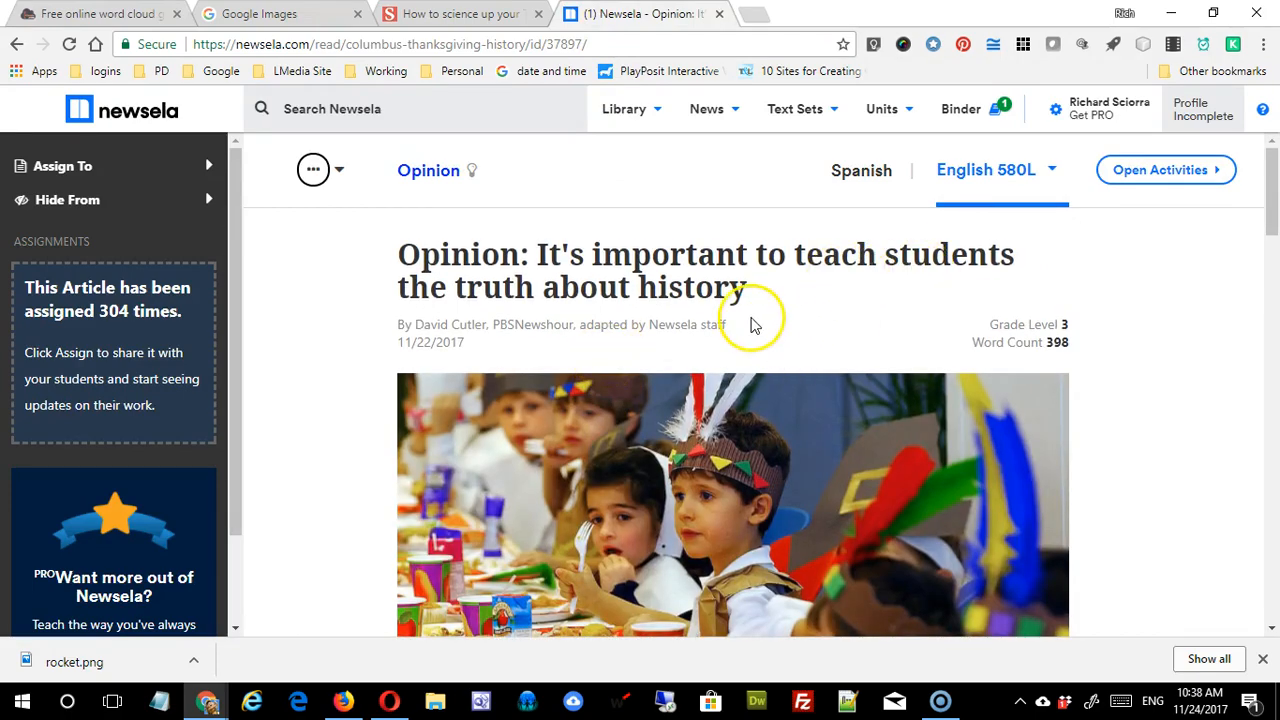
pyautogui.scroll(-6, 757, 323)
pyautogui.scroll(-10, 755, 332)
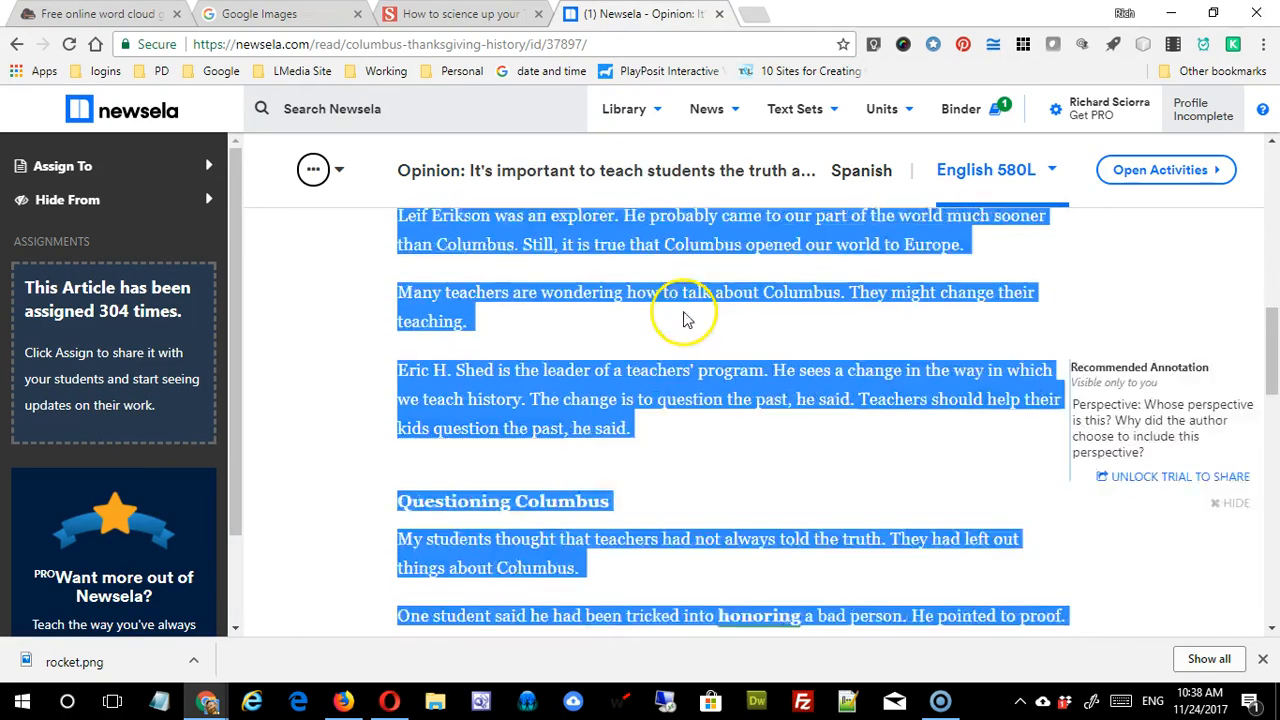
pyautogui.scroll(-4, 688, 330)
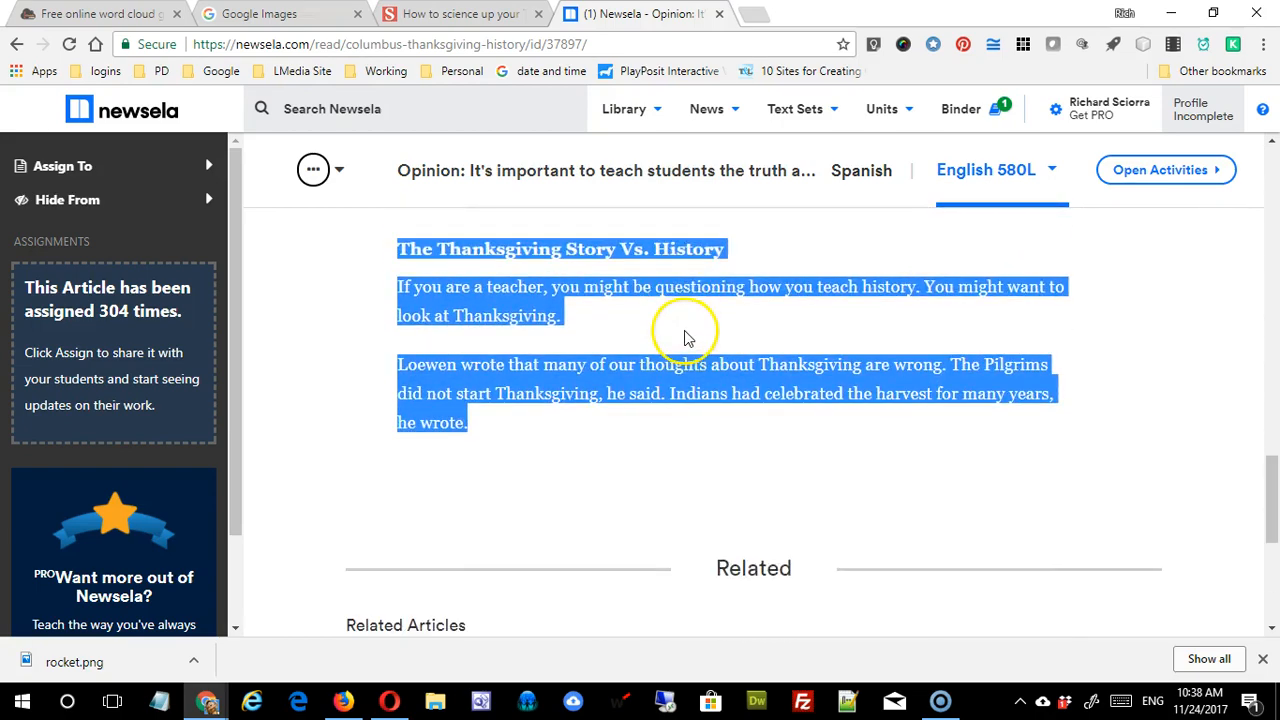
pyautogui.scroll(6, 690, 320)
pyautogui.scroll(8, 690, 322)
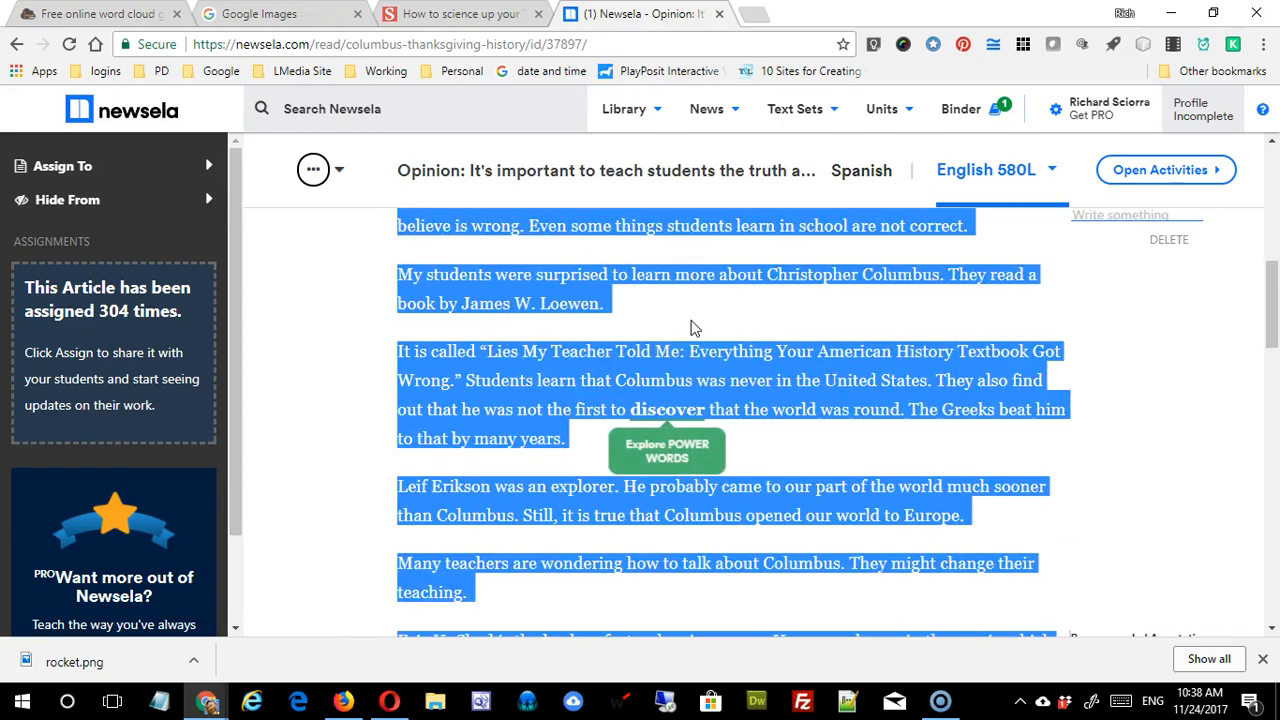
pyautogui.click(672, 407)
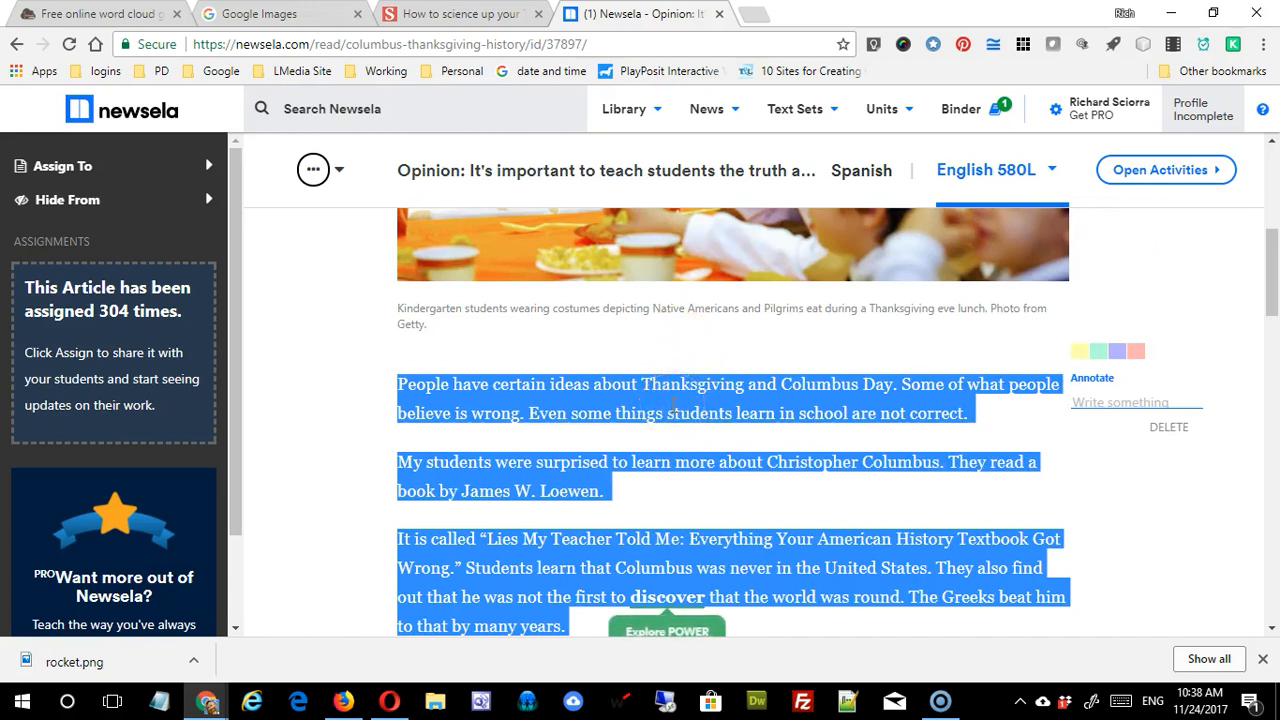
pyautogui.rightClick(587, 403)
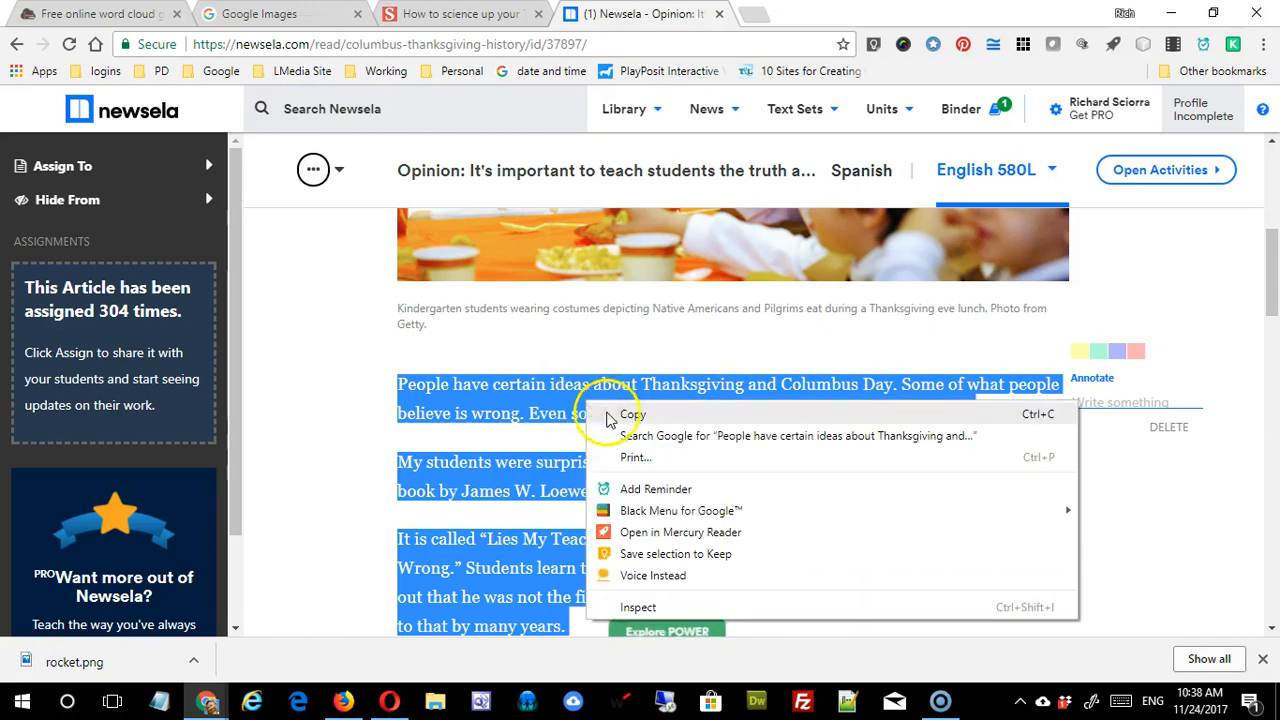
pyautogui.click(632, 414)
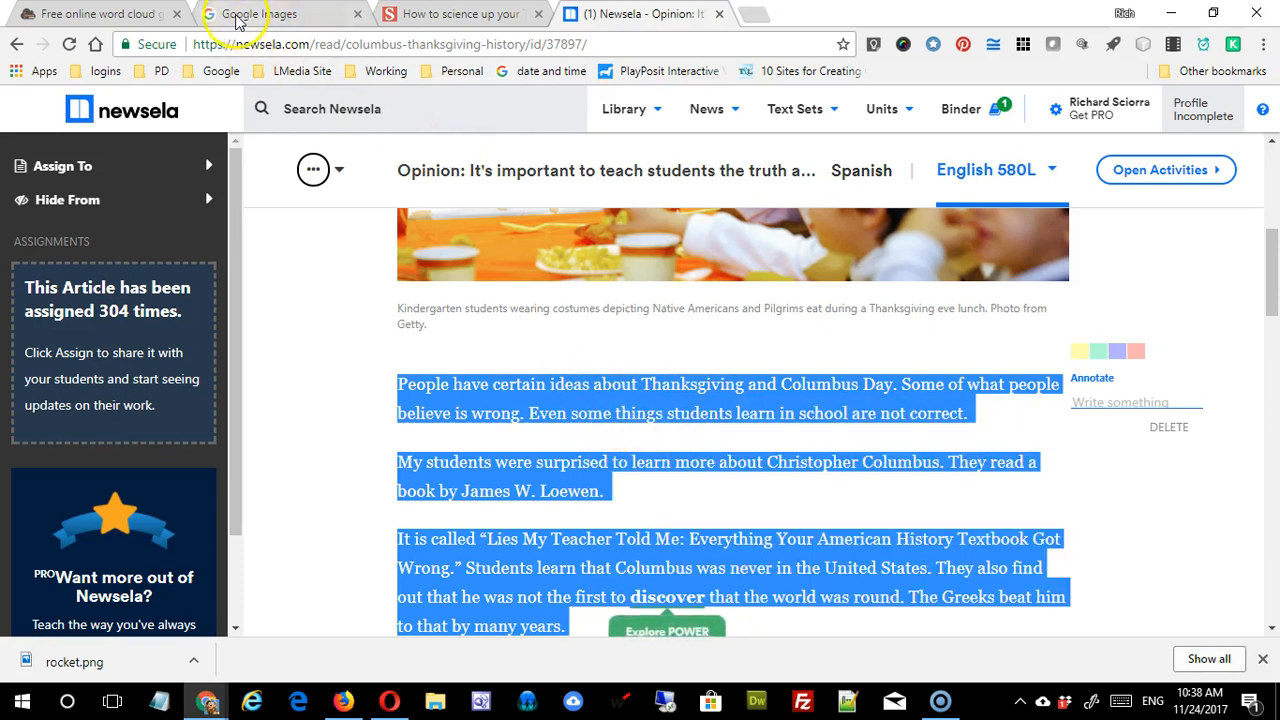
# - Generate a new word cloud in WordClouds.com by pasting in the copied Newsela article text and applying it
pyautogui.click(110, 14)
pyautogui.click(168, 206)
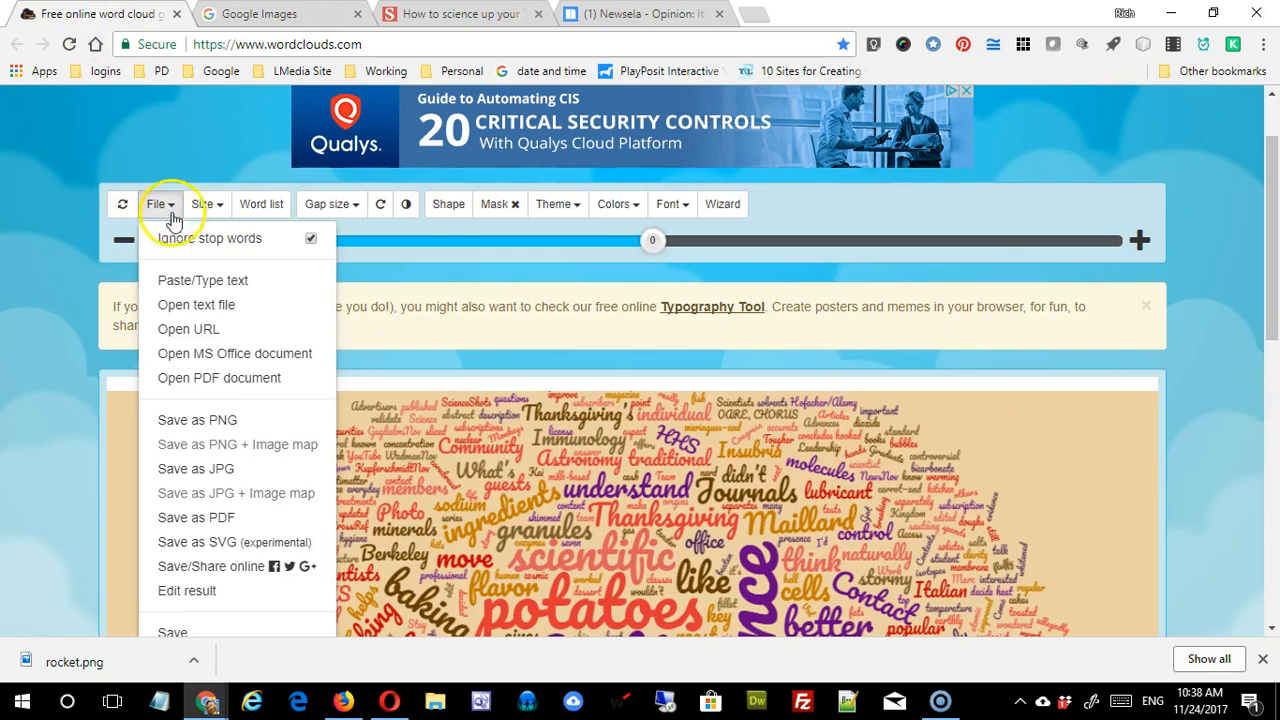
pyautogui.click(238, 285)
pyautogui.click(449, 400)
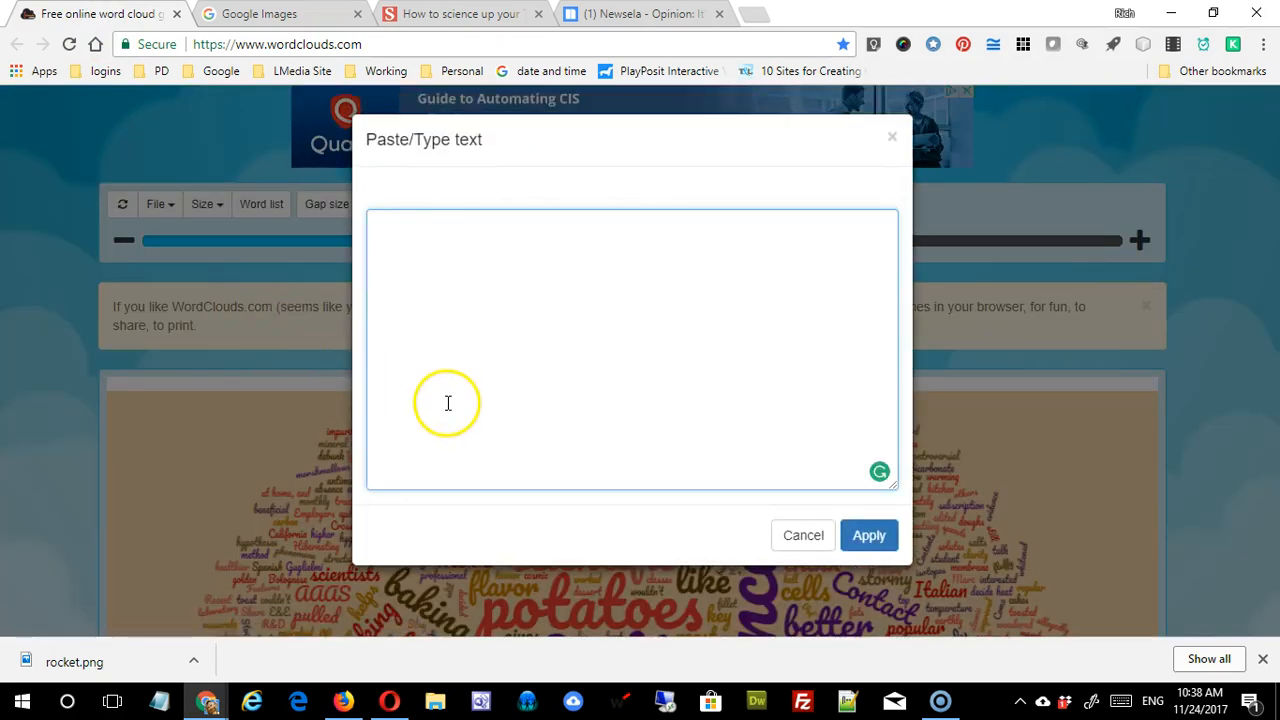
pyautogui.hotkey('ctrl', 'v')
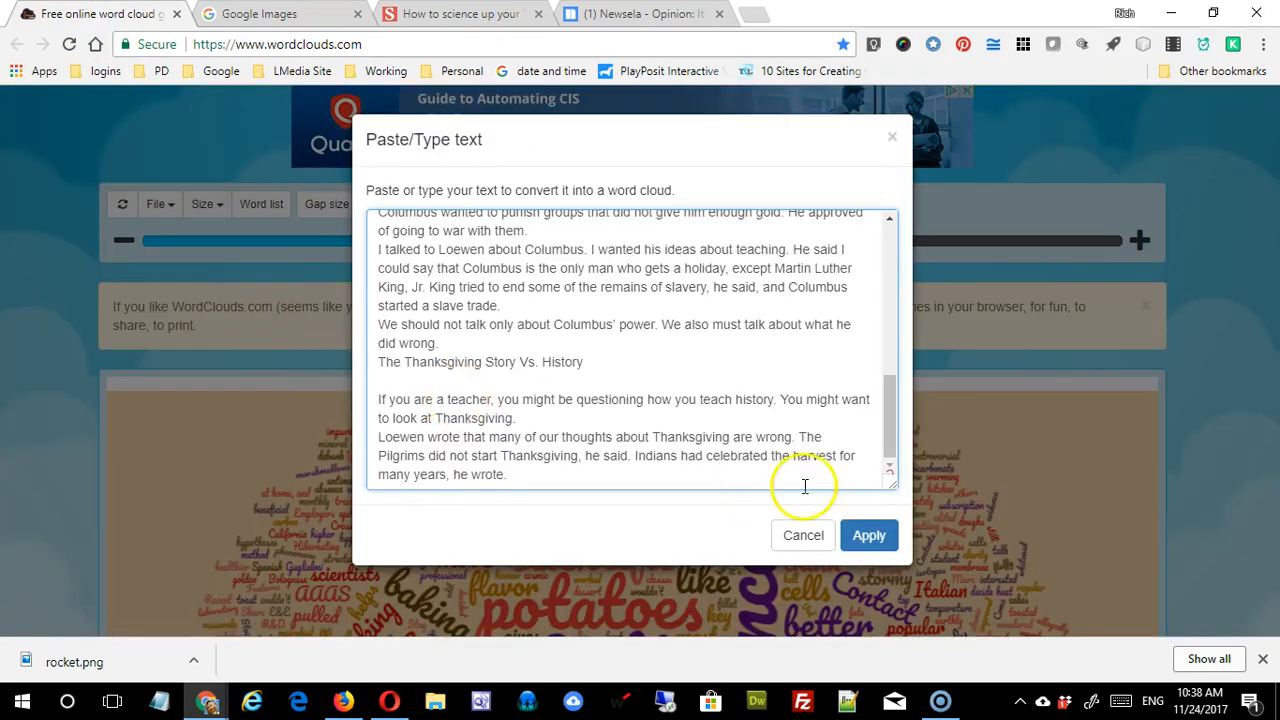
pyautogui.click(866, 537)
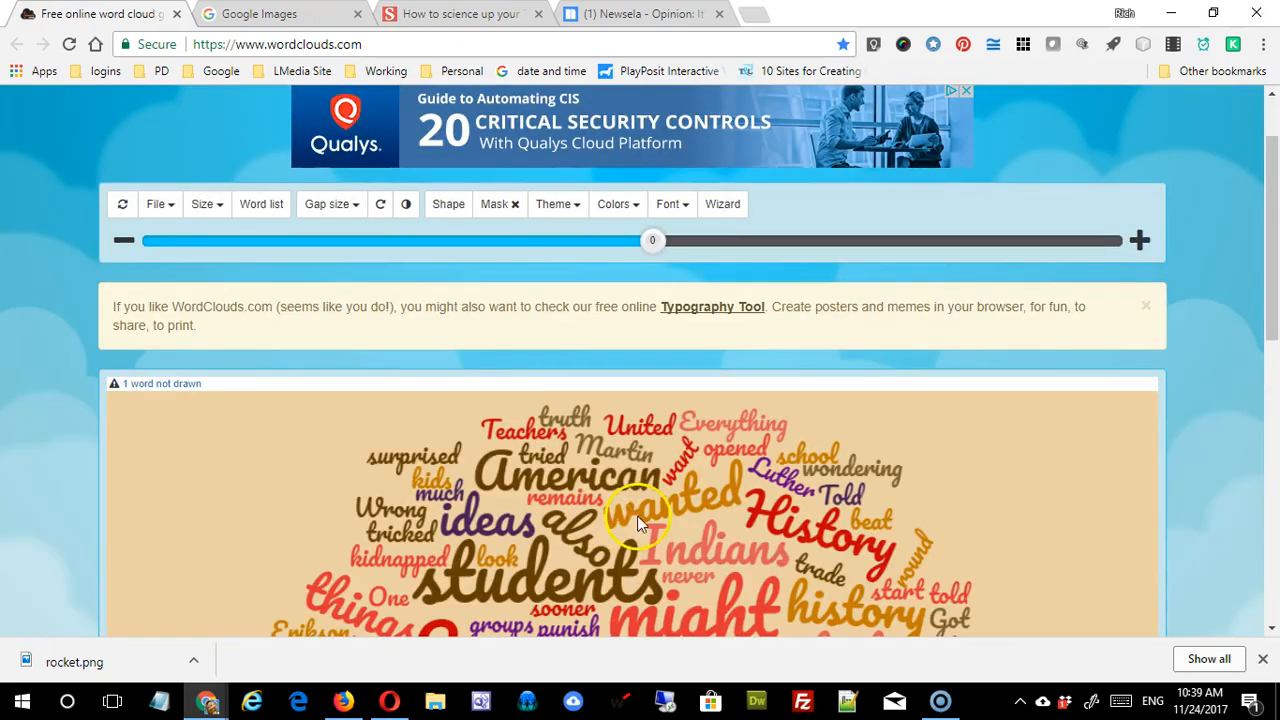
# - Examine the word cloud generated from the Newsela article for its most prominent words
pyautogui.scroll(-3, 700, 516)
pyautogui.scroll(-1, 755, 520)
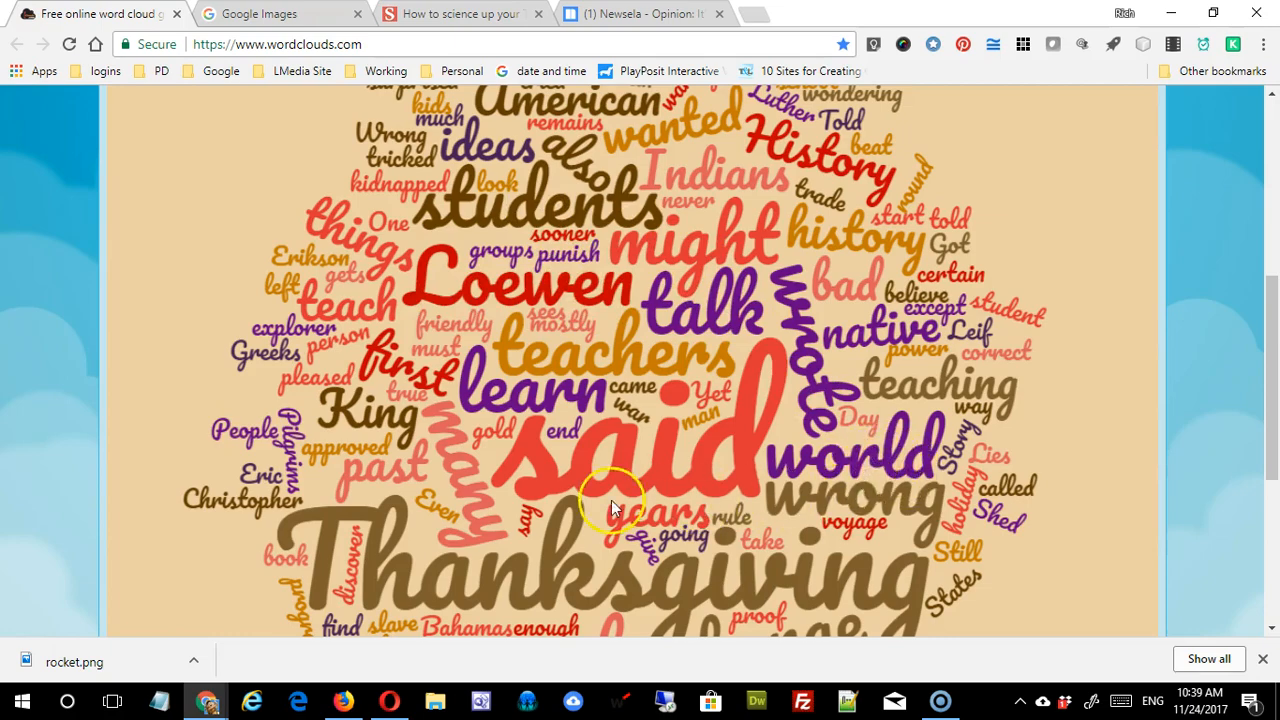
pyautogui.scroll(-2, 521, 470)
pyautogui.scroll(4, 523, 479)
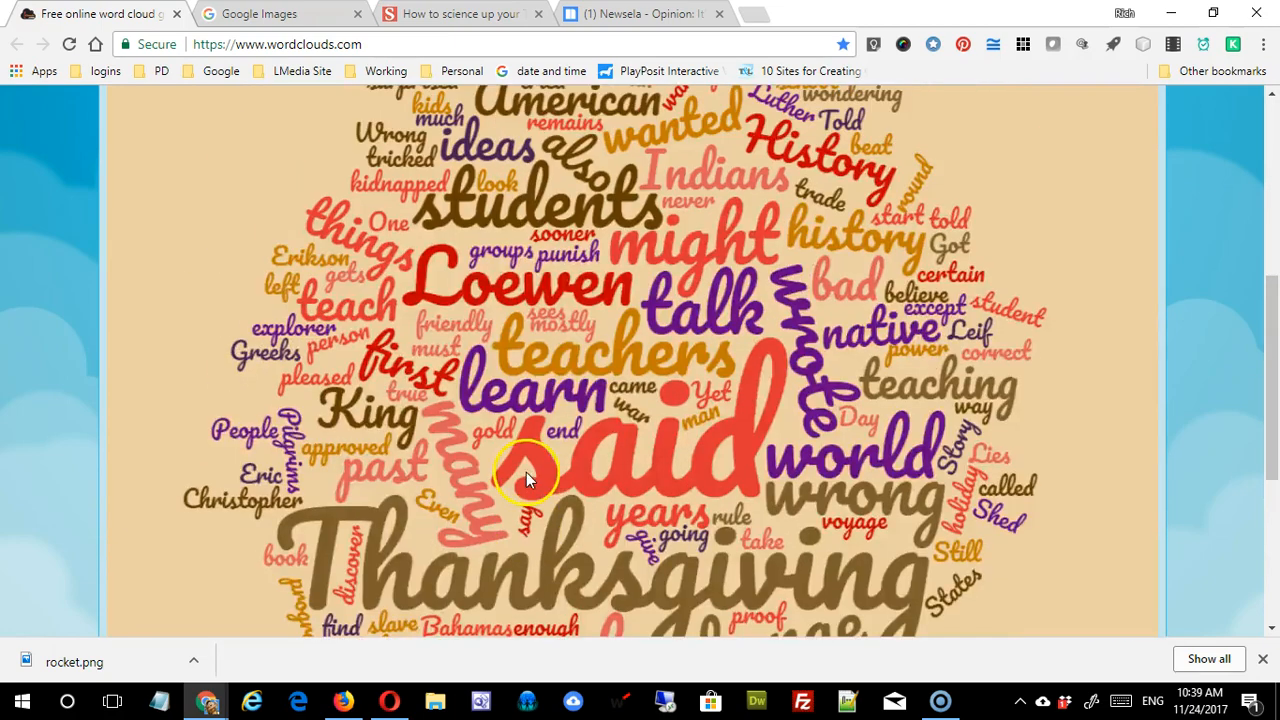
pyautogui.scroll(1, 529, 480)
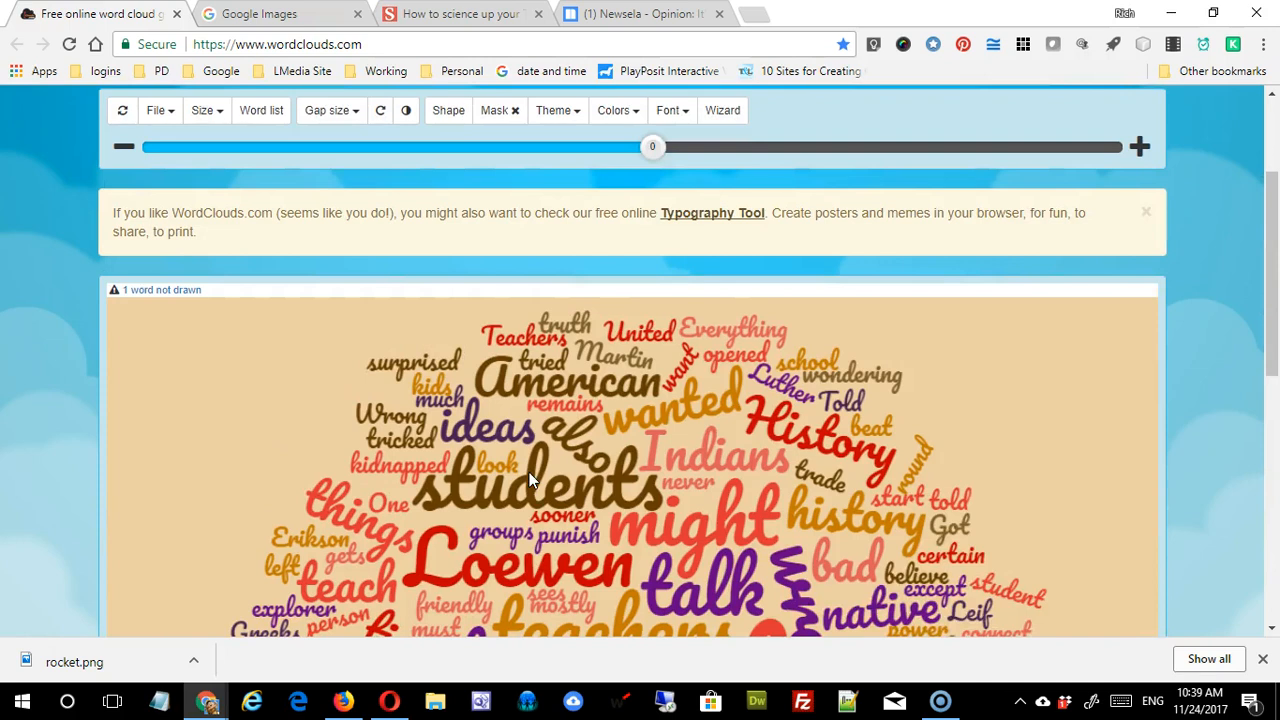
pyautogui.scroll(-1, 530, 480)
pyautogui.scroll(2, 534, 475)
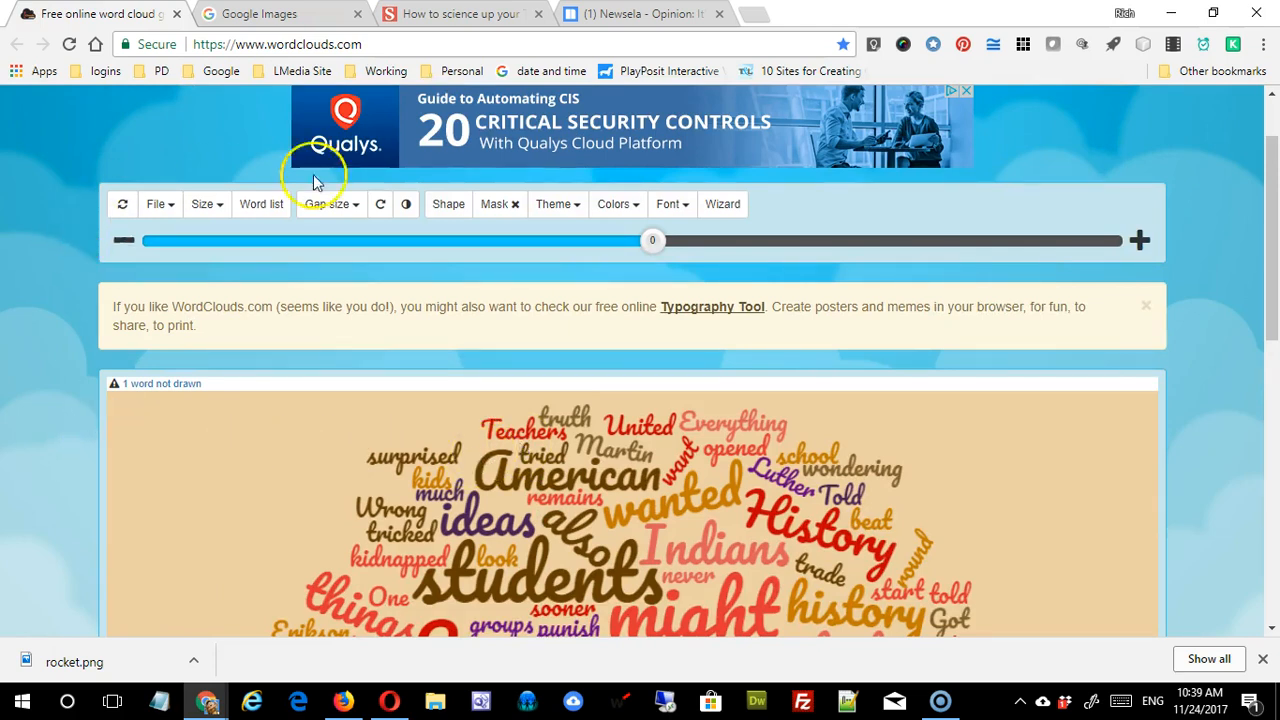
pyautogui.click(458, 14)
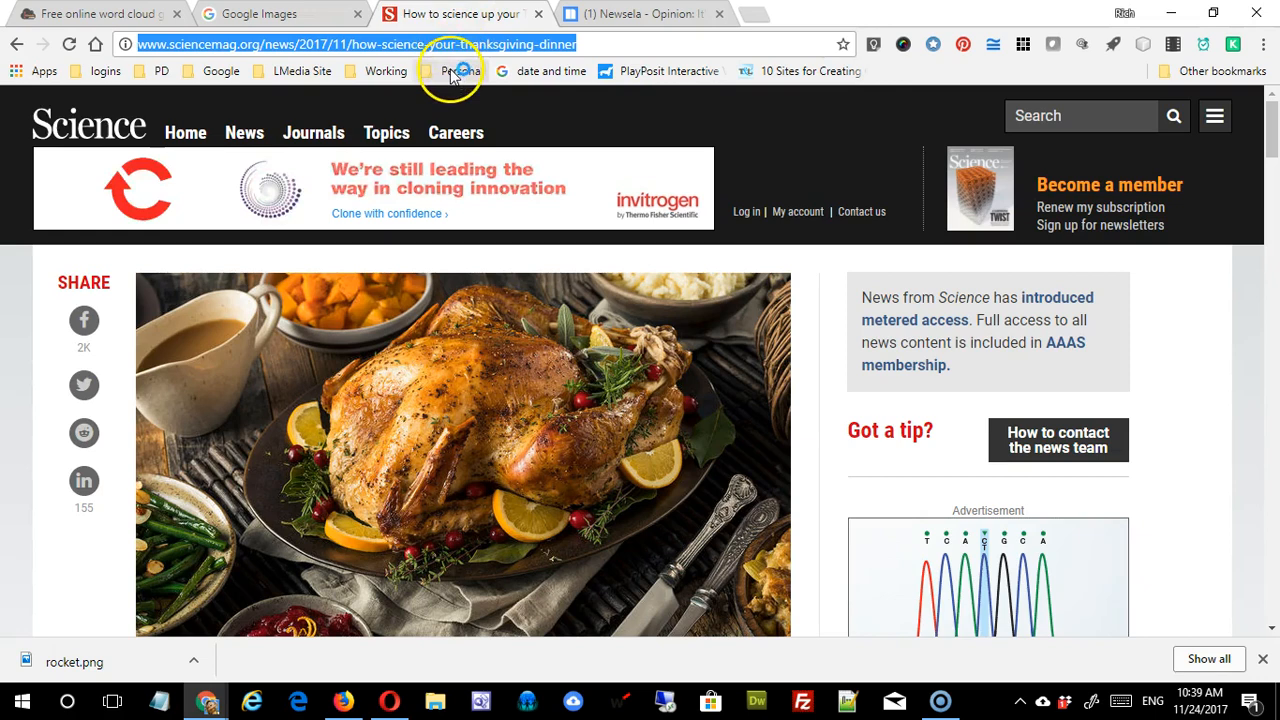
pyautogui.click(92, 16)
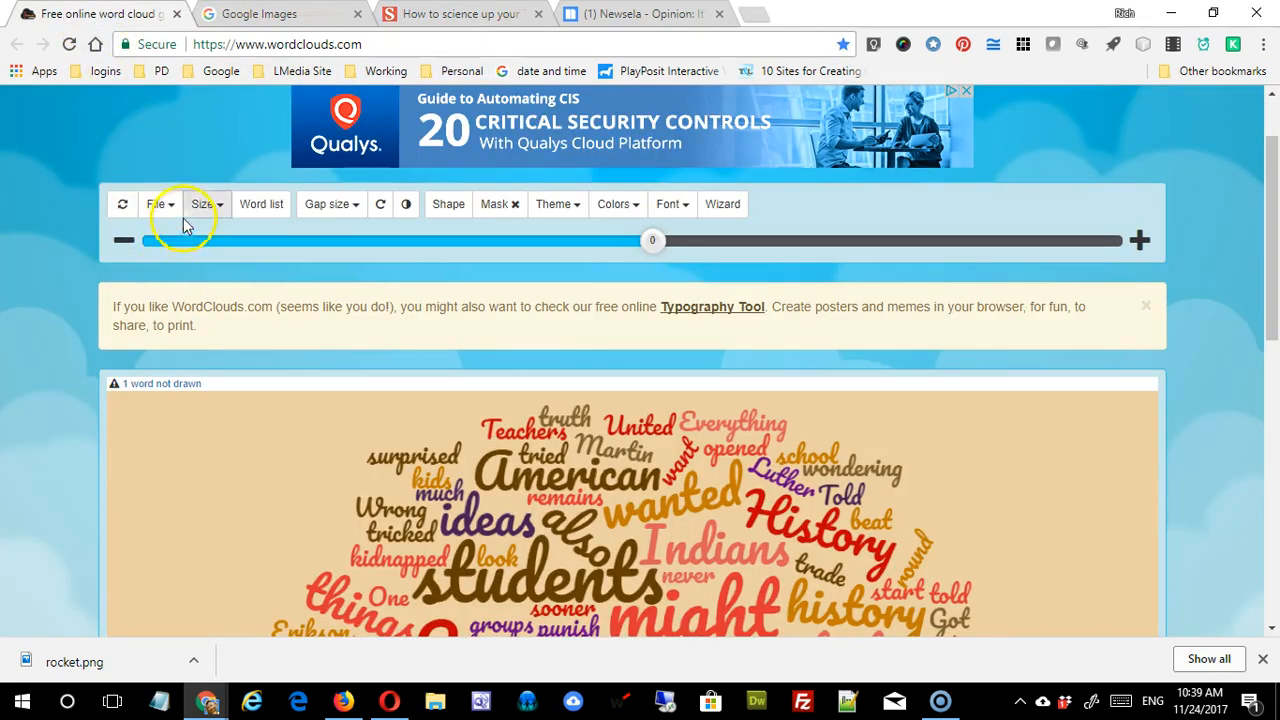
pyautogui.click(163, 205)
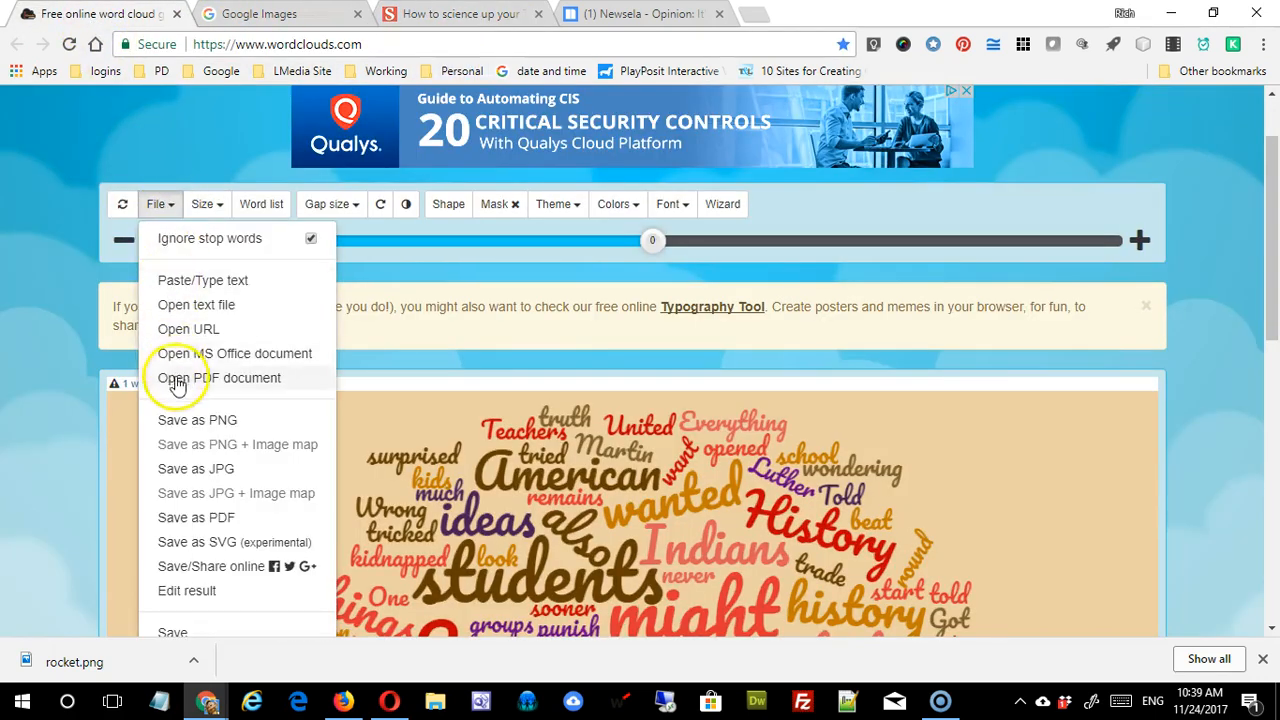
pyautogui.click(205, 329)
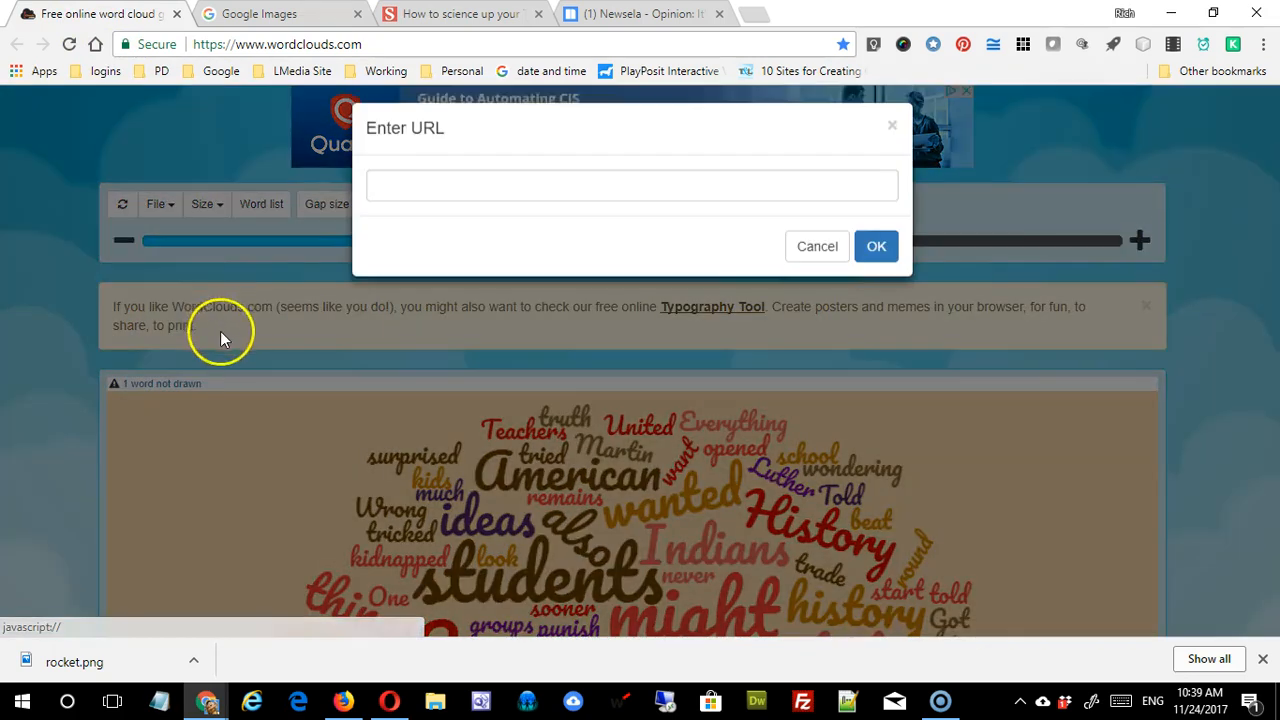
pyautogui.hotkey('ctrl', 'v')
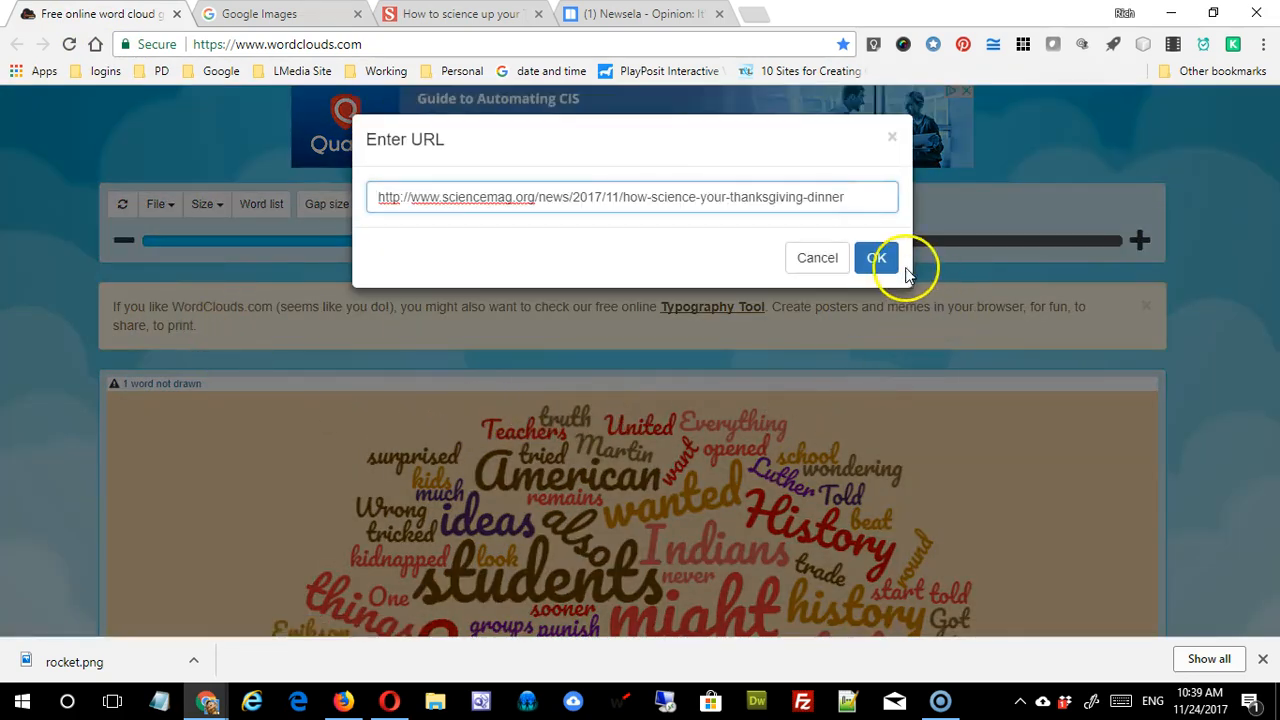
pyautogui.click(877, 258)
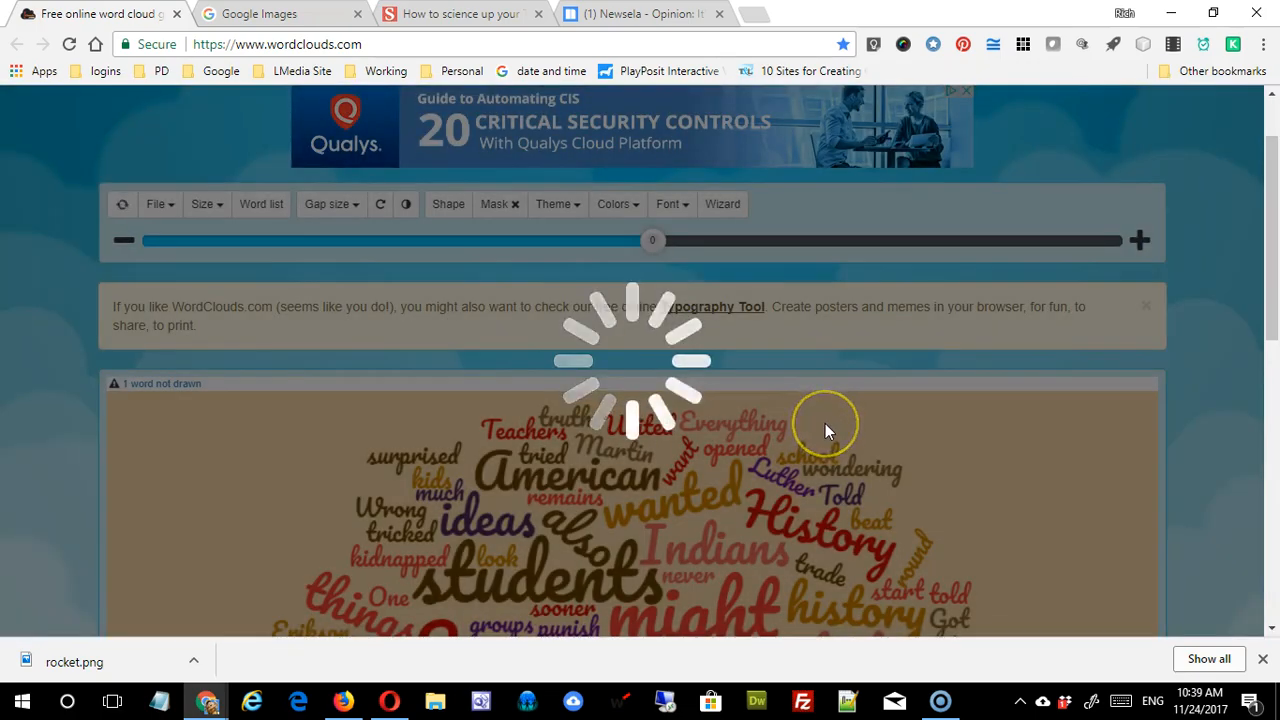
pyautogui.scroll(-3, 1018, 505)
pyautogui.scroll(5, 1018, 505)
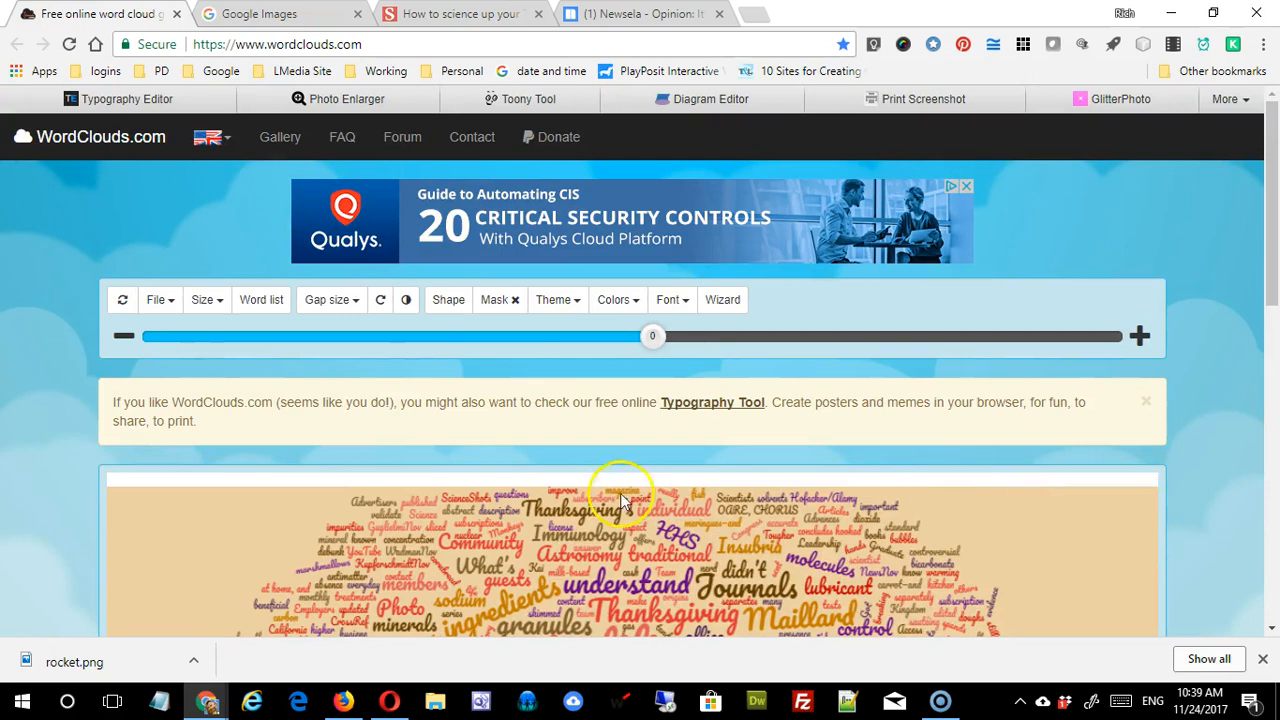
# - Try the 800x800 size for the word cloud, and return it to 1024x768
pyautogui.click(207, 302)
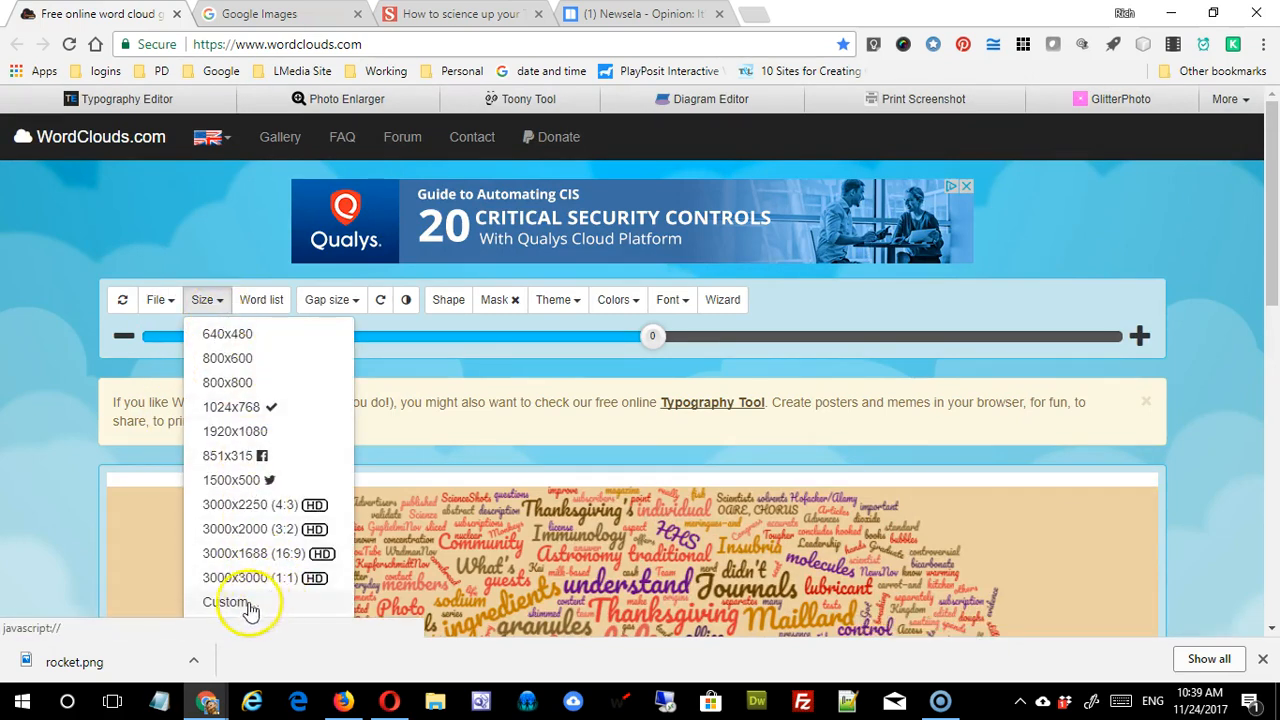
pyautogui.click(248, 388)
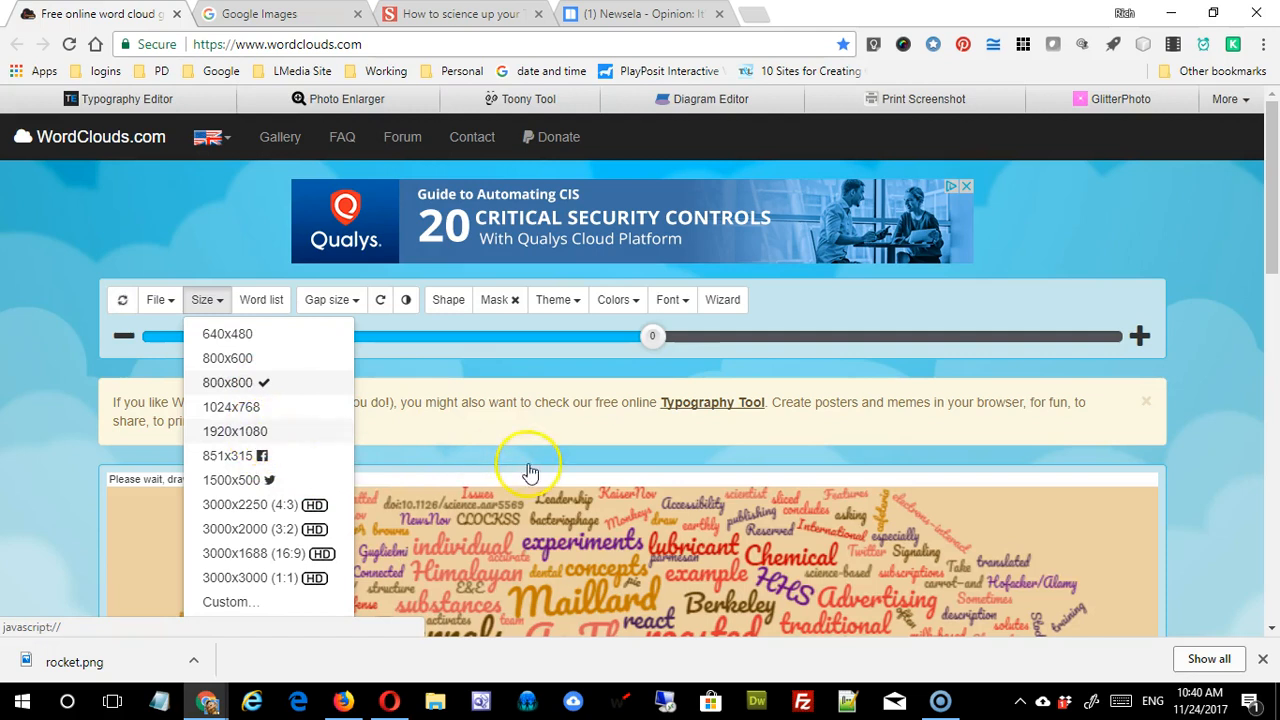
pyautogui.click(240, 431)
pyautogui.click(248, 407)
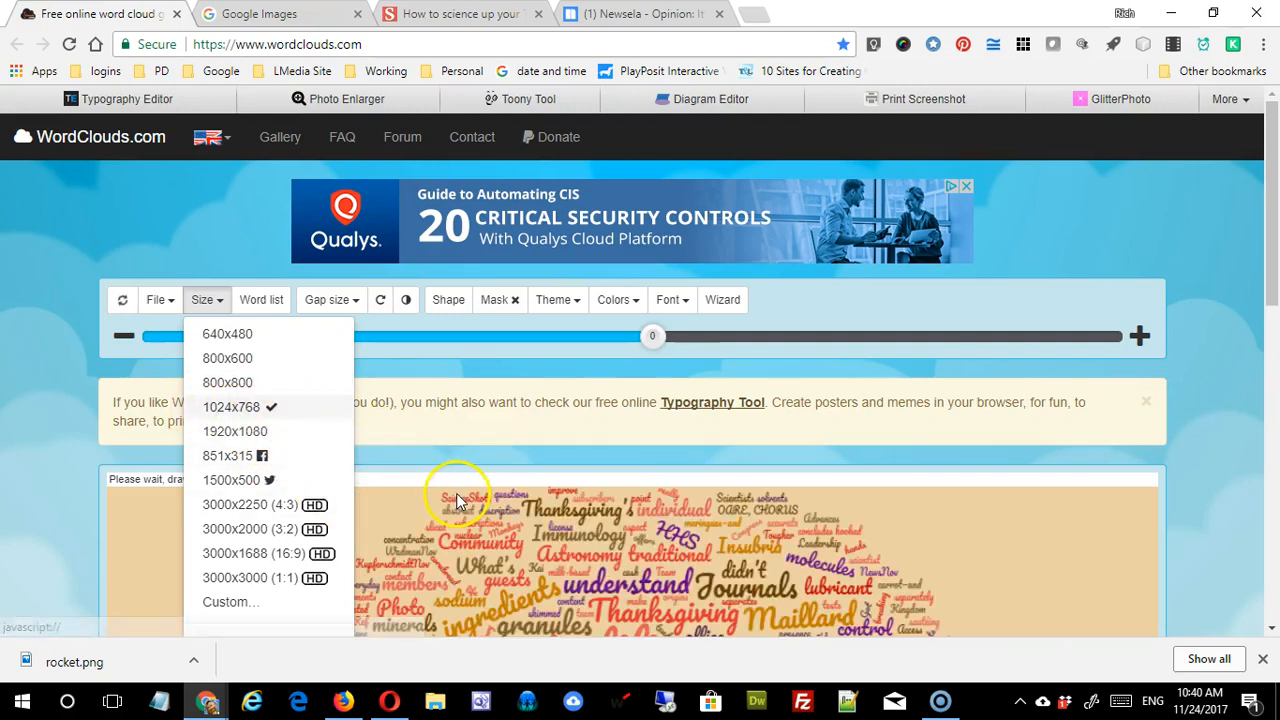
pyautogui.scroll(-1, 461, 500)
pyautogui.scroll(-1, 461, 502)
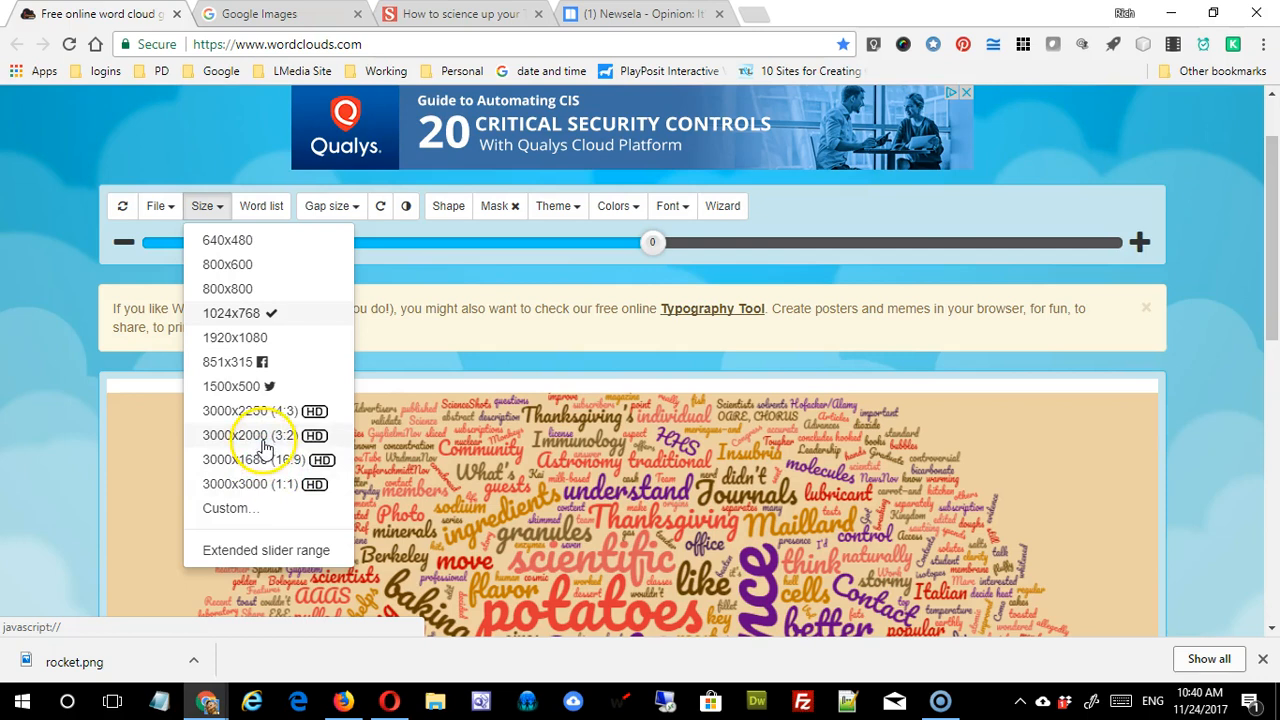
# - Examine the word list sorted by weight, from the most frequent words down to the single-occurrence ones, and close it
pyautogui.click(268, 207)
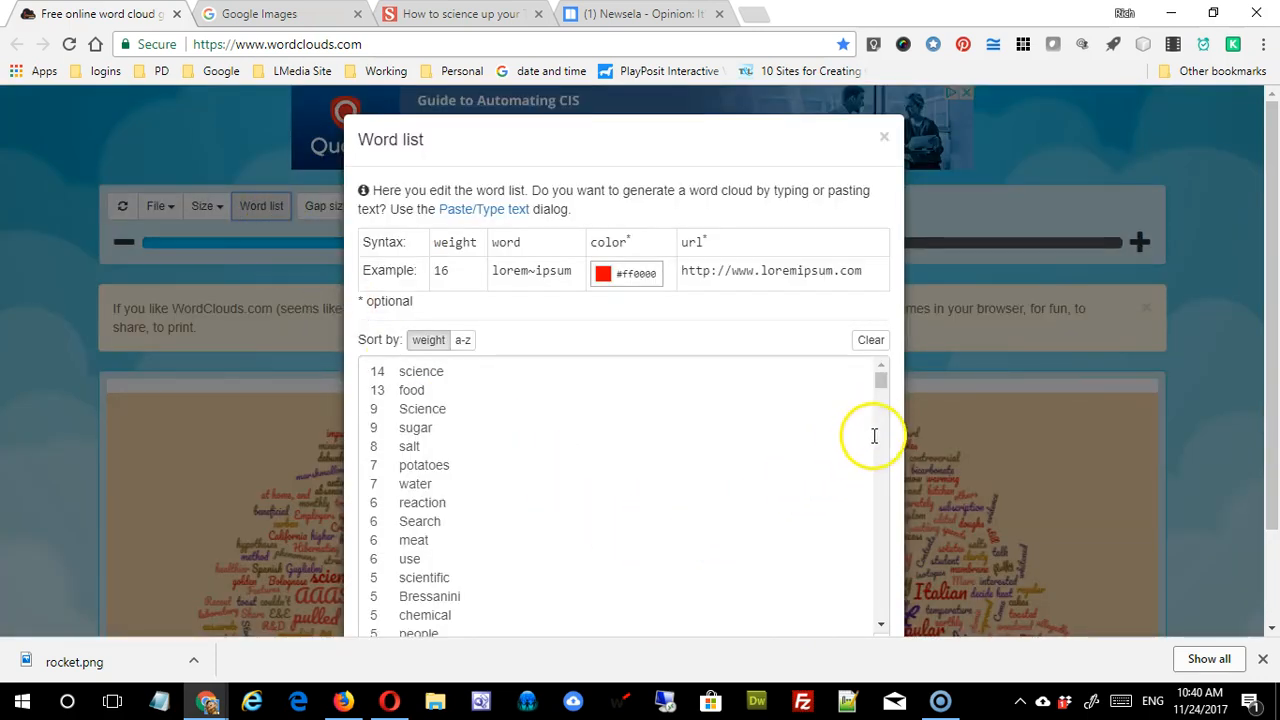
pyautogui.moveTo(883, 383); pyautogui.dragTo(893, 350)
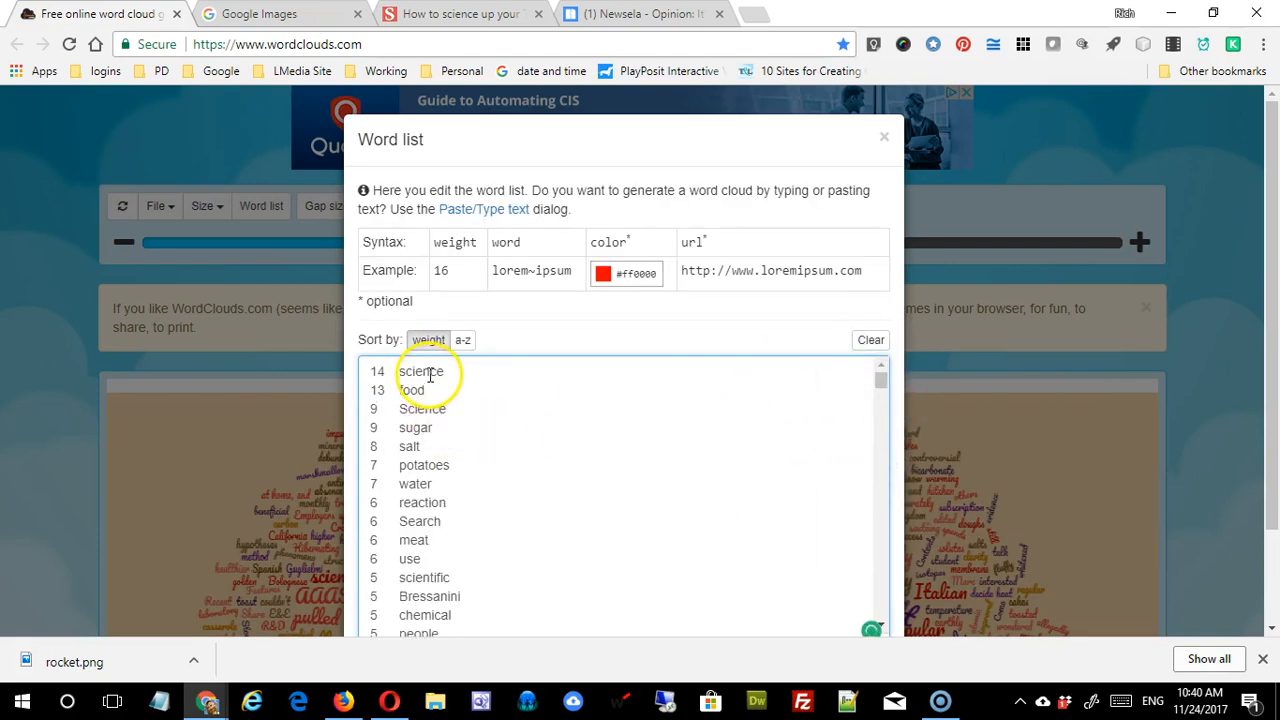
pyautogui.moveTo(382, 372); pyautogui.dragTo(464, 372)
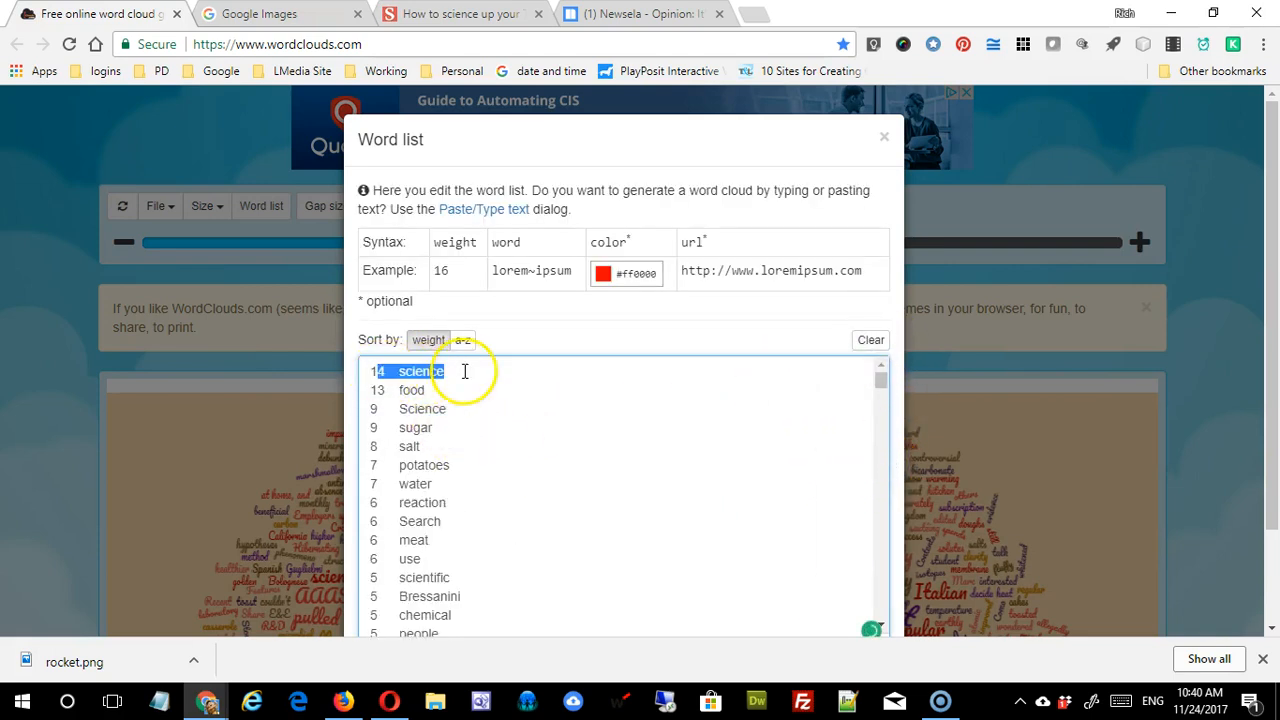
pyautogui.moveTo(386, 388); pyautogui.dragTo(411, 384)
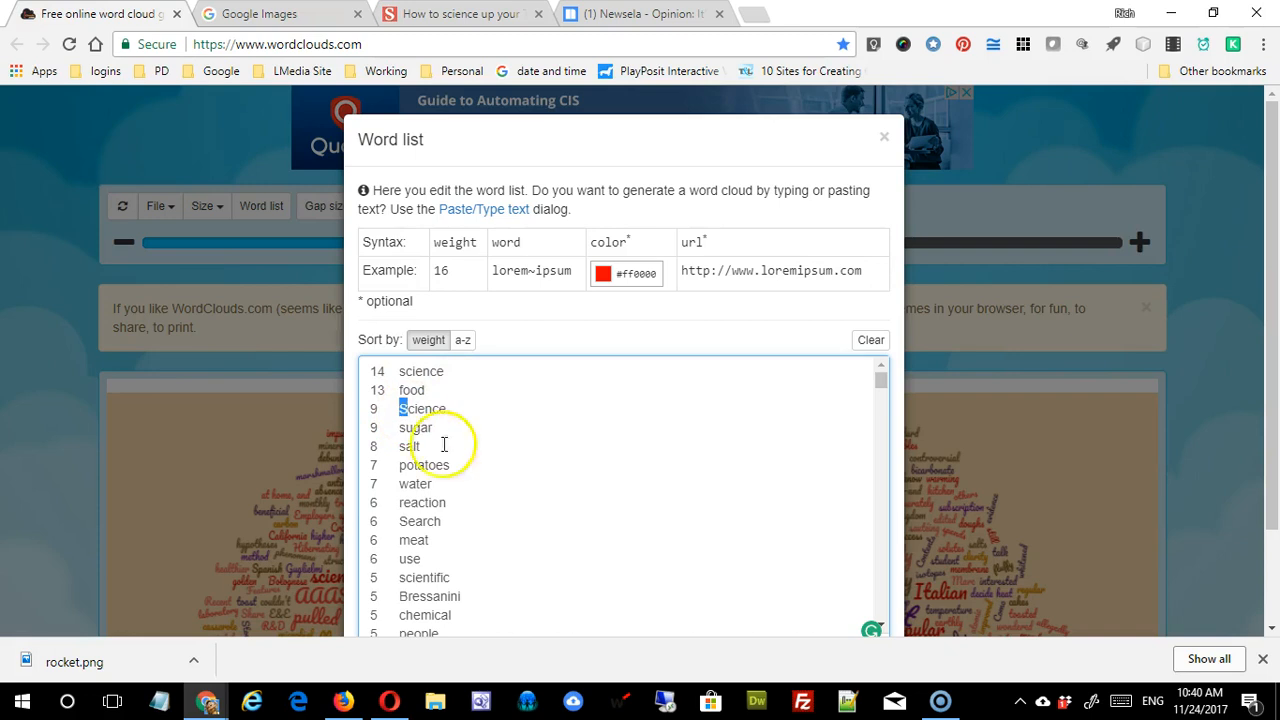
pyautogui.scroll(-5, 448, 452)
pyautogui.scroll(-5, 454, 461)
pyautogui.scroll(-5, 456, 462)
pyautogui.scroll(-15, 500, 472)
pyautogui.scroll(-12, 516, 467)
pyautogui.scroll(5, 687, 496)
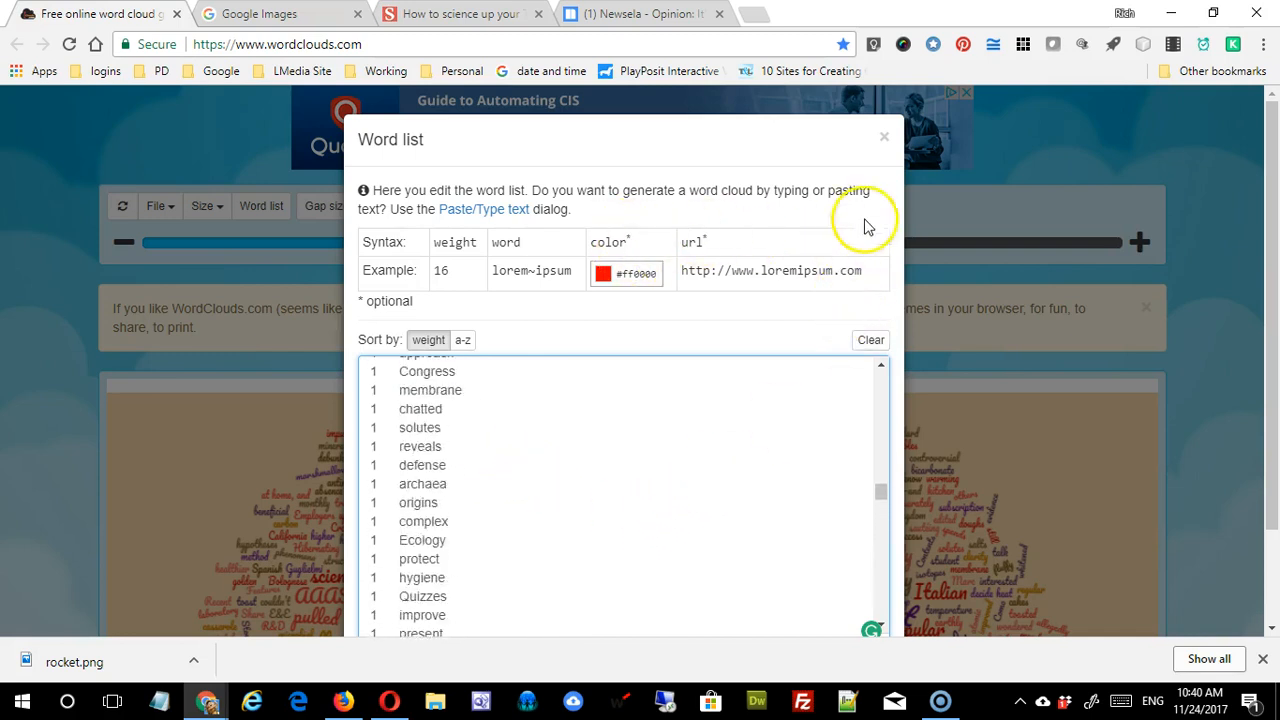
pyautogui.click(885, 139)
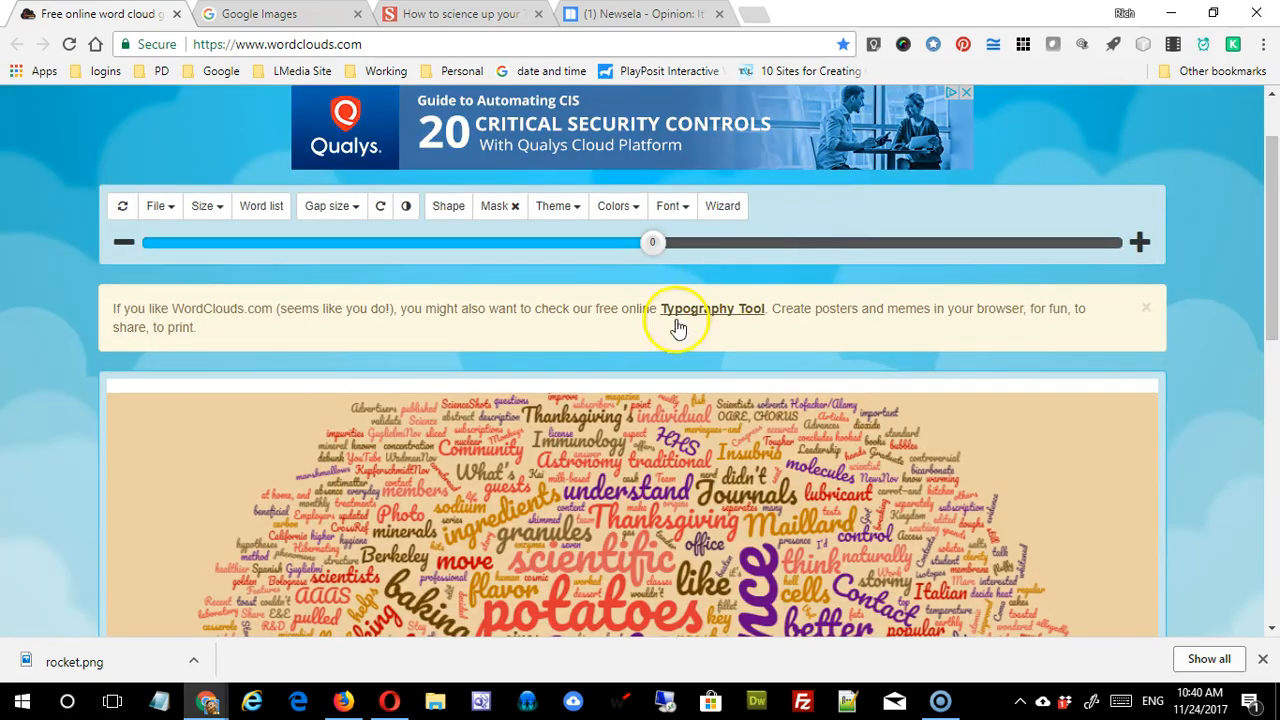
# - Try a gap size of 10 between the words, and return the gap size to 0
pyautogui.click(333, 208)
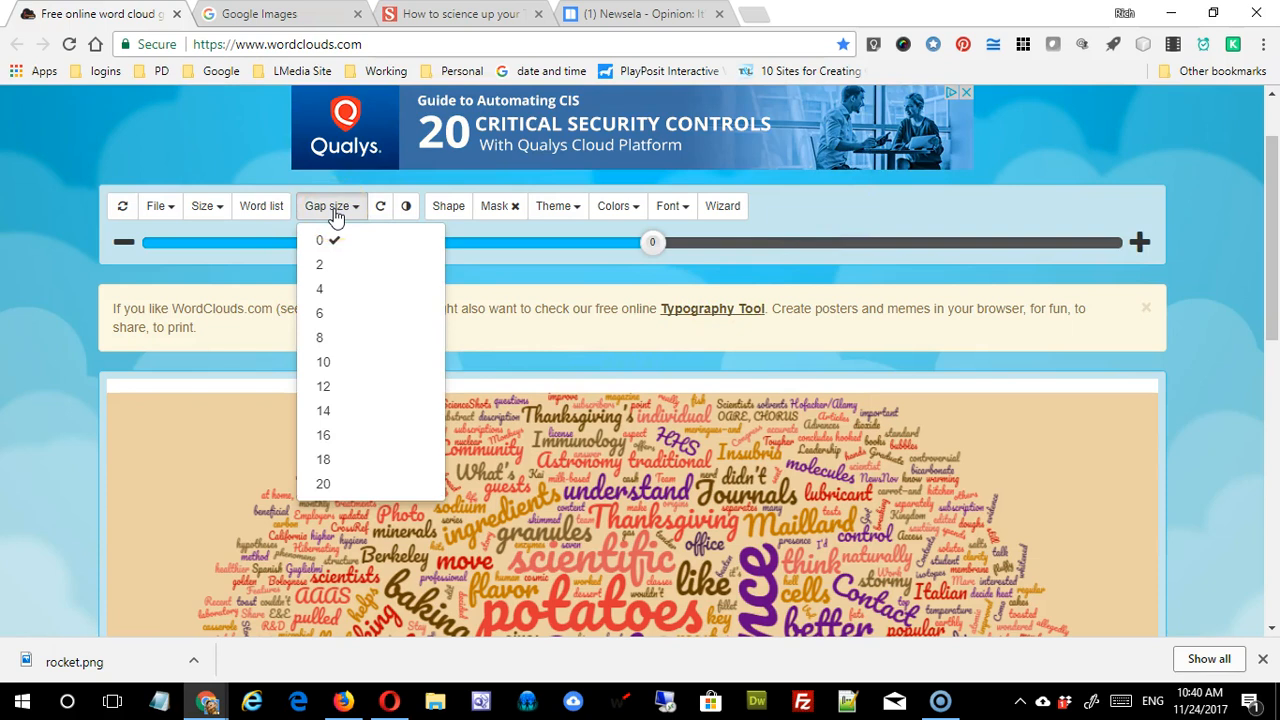
pyautogui.click(363, 364)
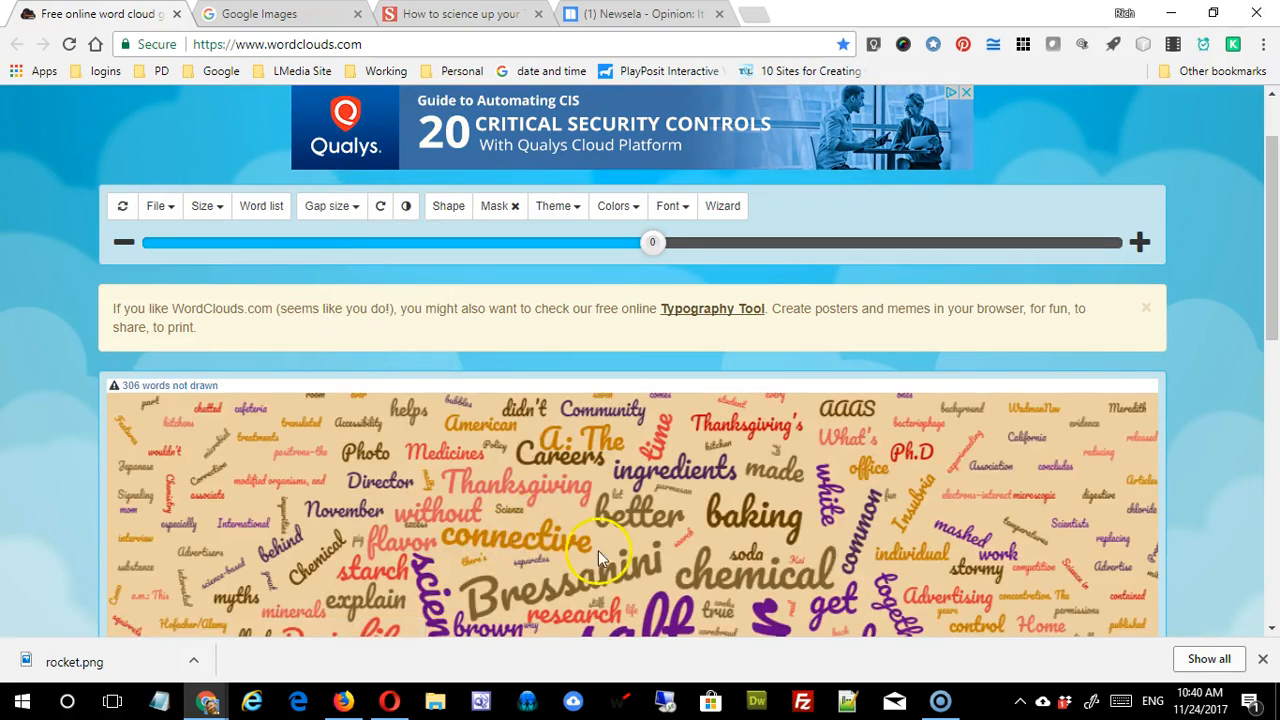
pyautogui.scroll(-3, 940, 514)
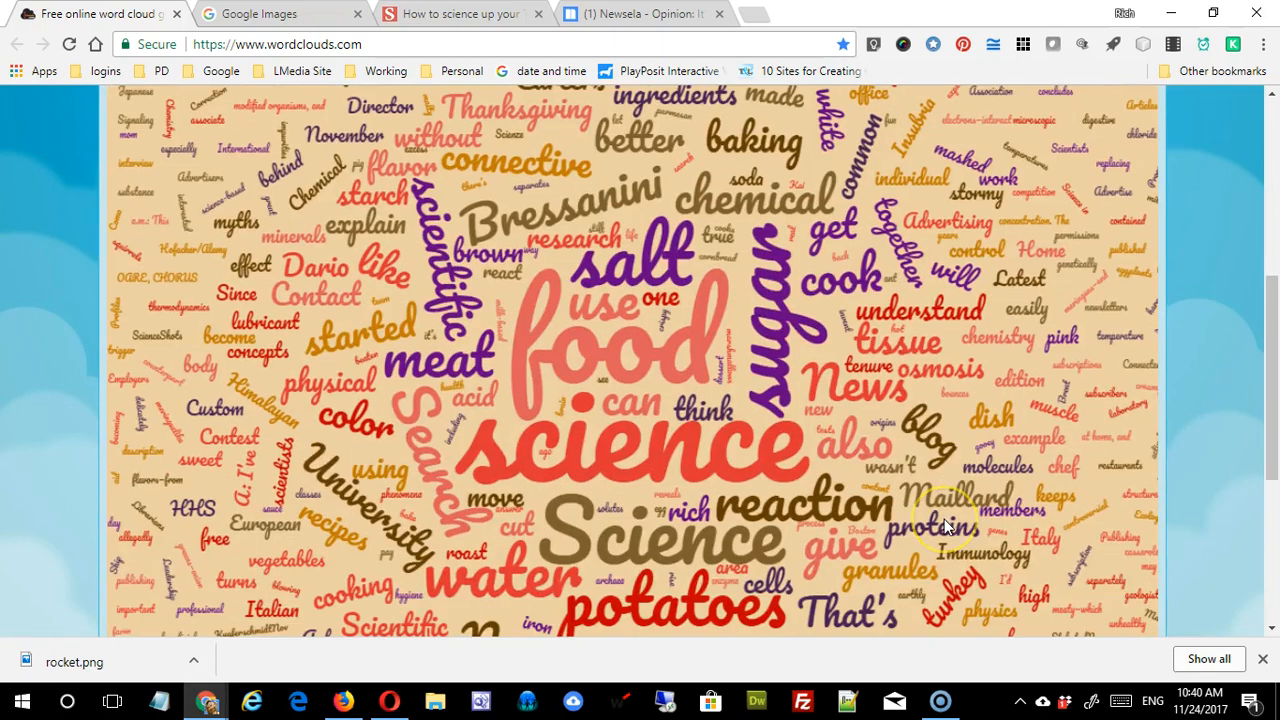
pyautogui.scroll(4, 944, 524)
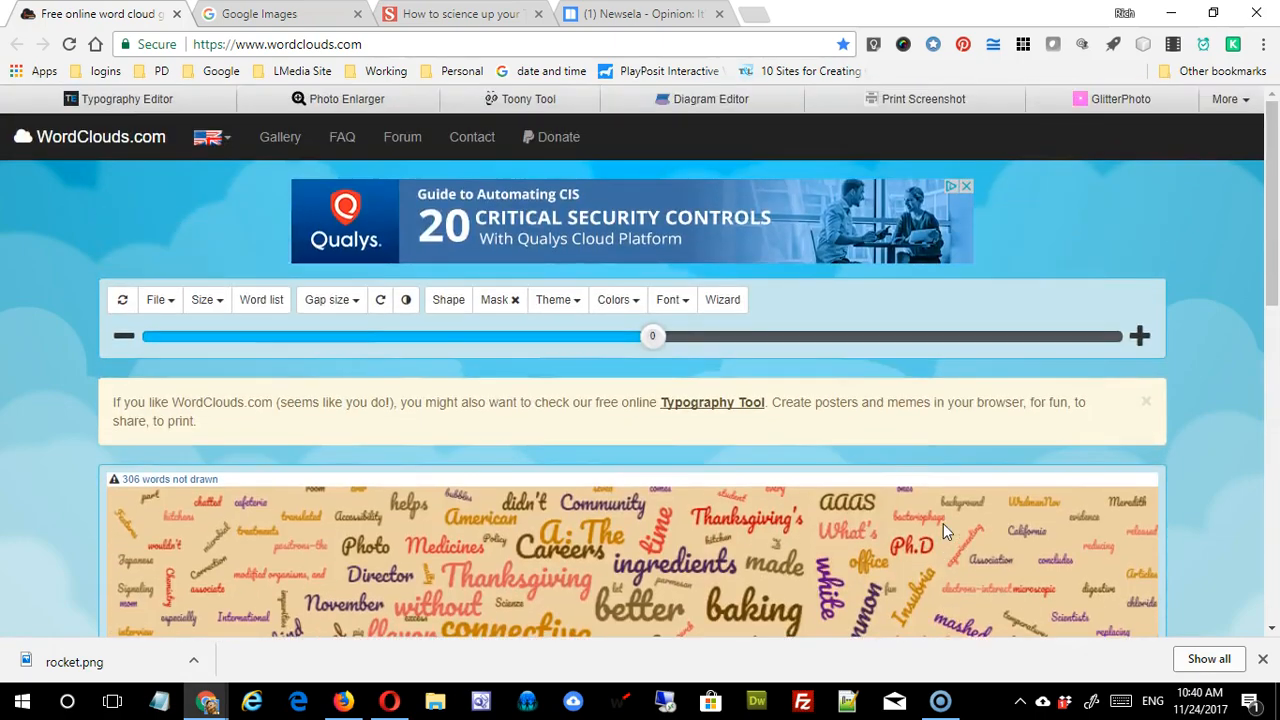
pyautogui.click(350, 302)
pyautogui.click(338, 340)
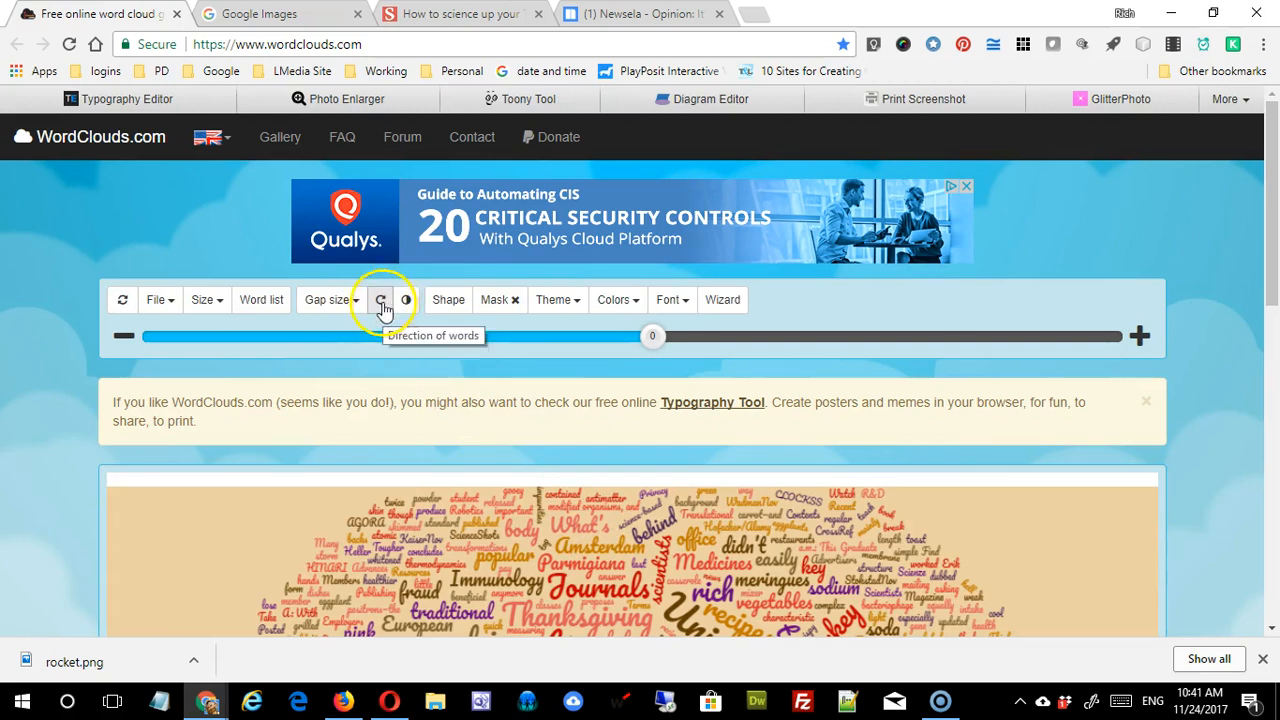
# - Try the horizontal direction for all words in the cloud, and look over the available shapes
pyautogui.click(381, 302)
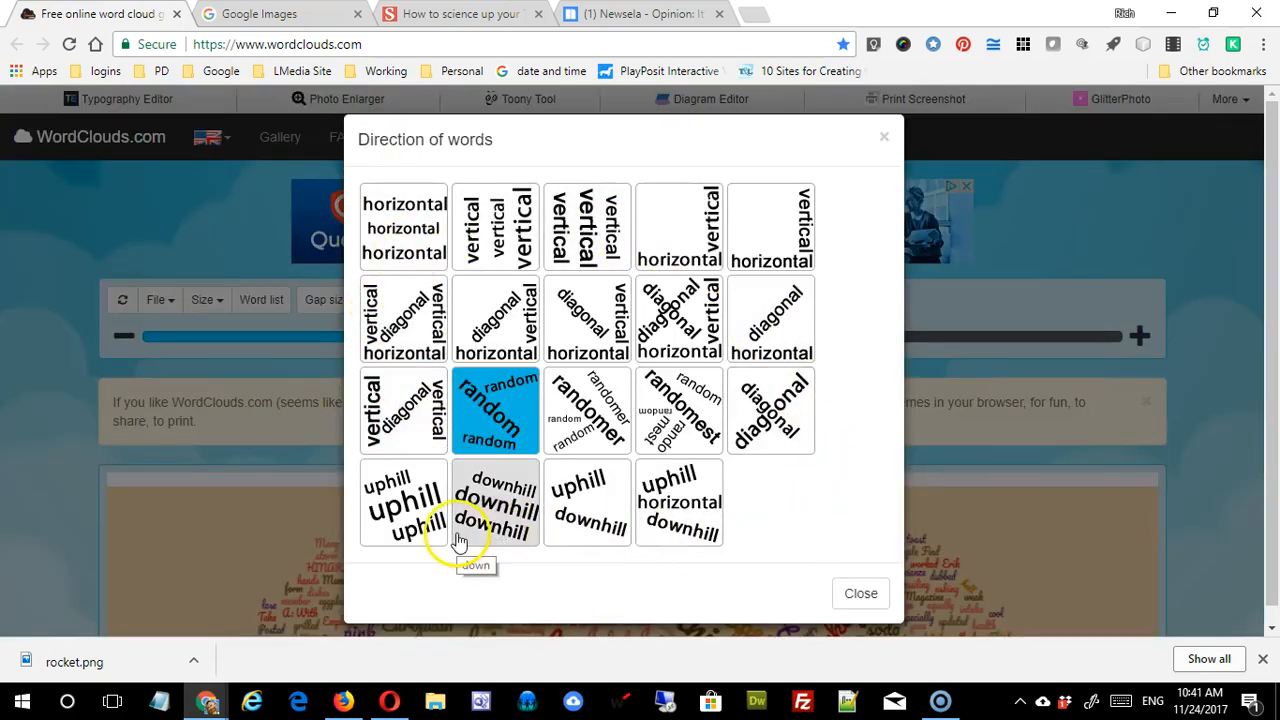
pyautogui.click(424, 234)
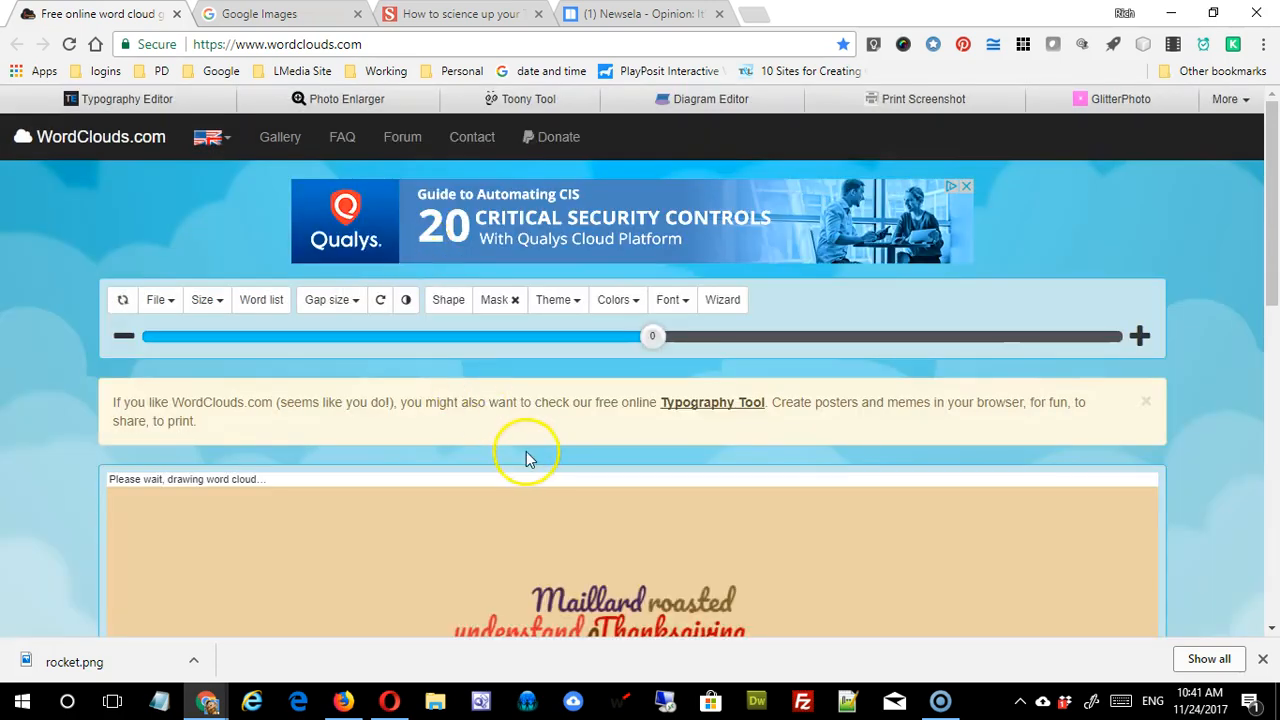
pyautogui.scroll(-5, 543, 486)
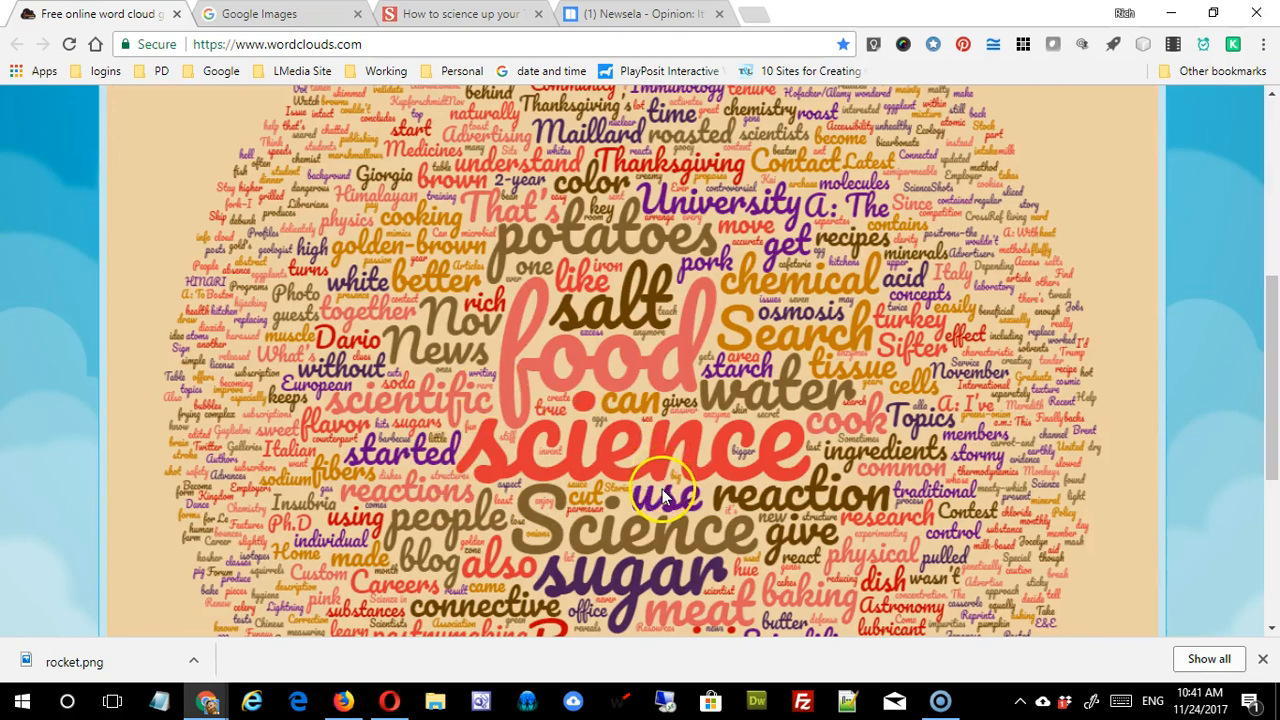
pyautogui.scroll(5, 667, 490)
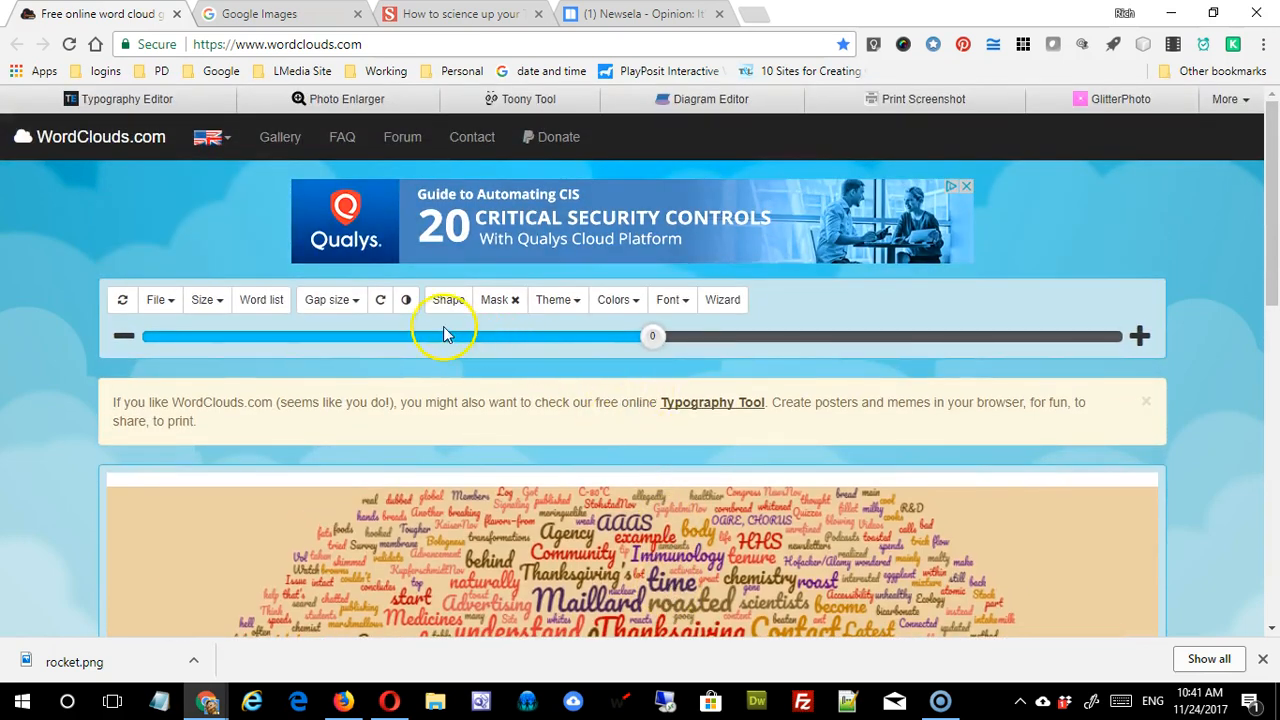
pyautogui.click(448, 302)
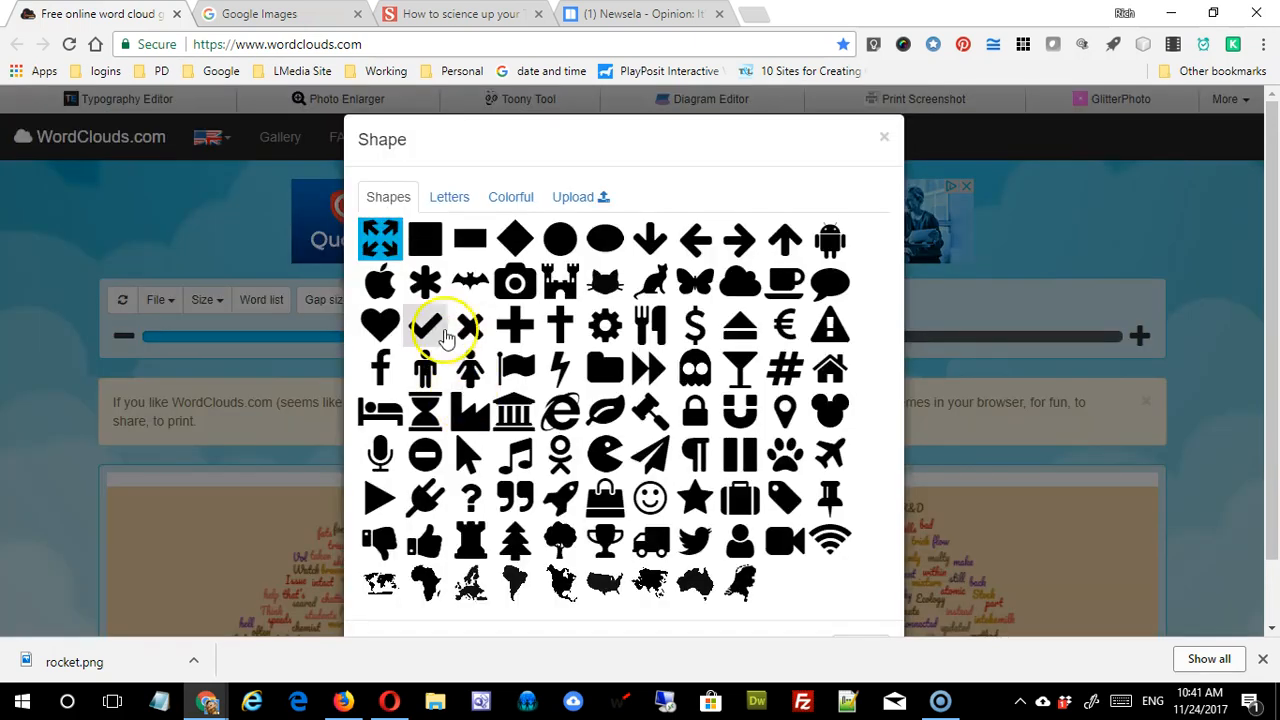
pyautogui.click(884, 137)
# - Set the direction of the words to uphill and check the redrawn word cloud
pyautogui.click(380, 302)
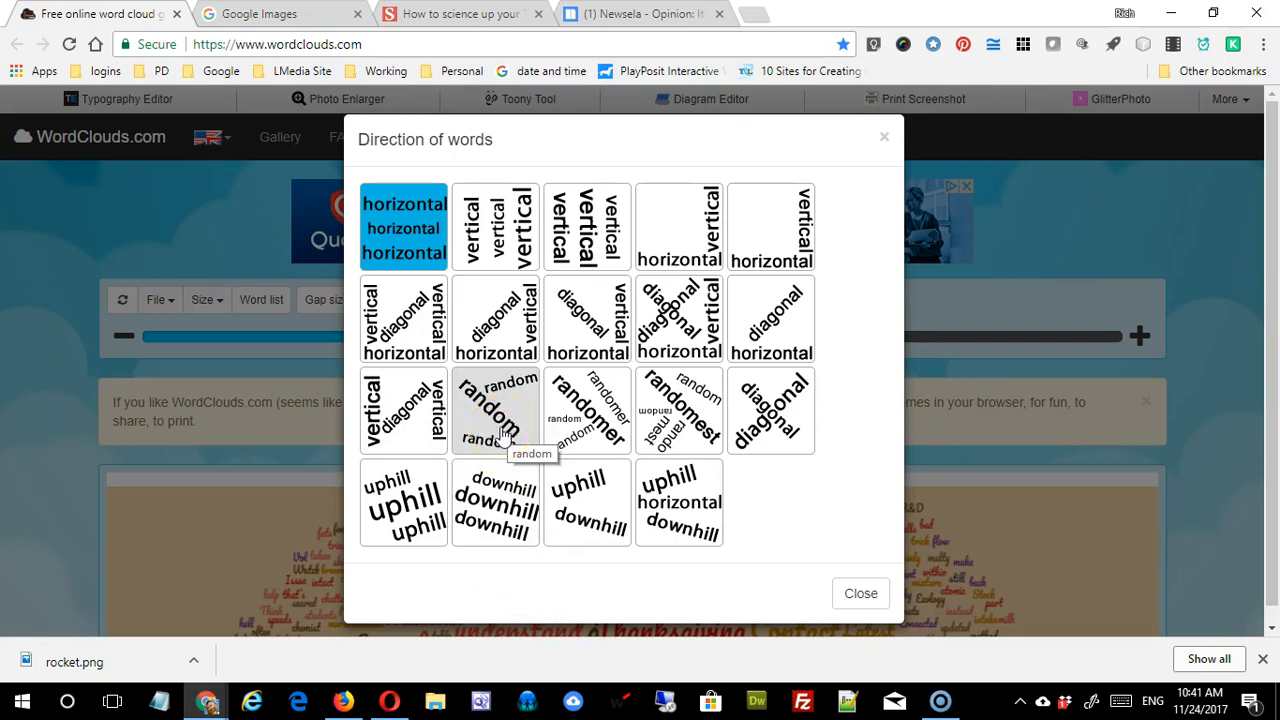
pyautogui.click(403, 505)
pyautogui.scroll(-1, 682, 585)
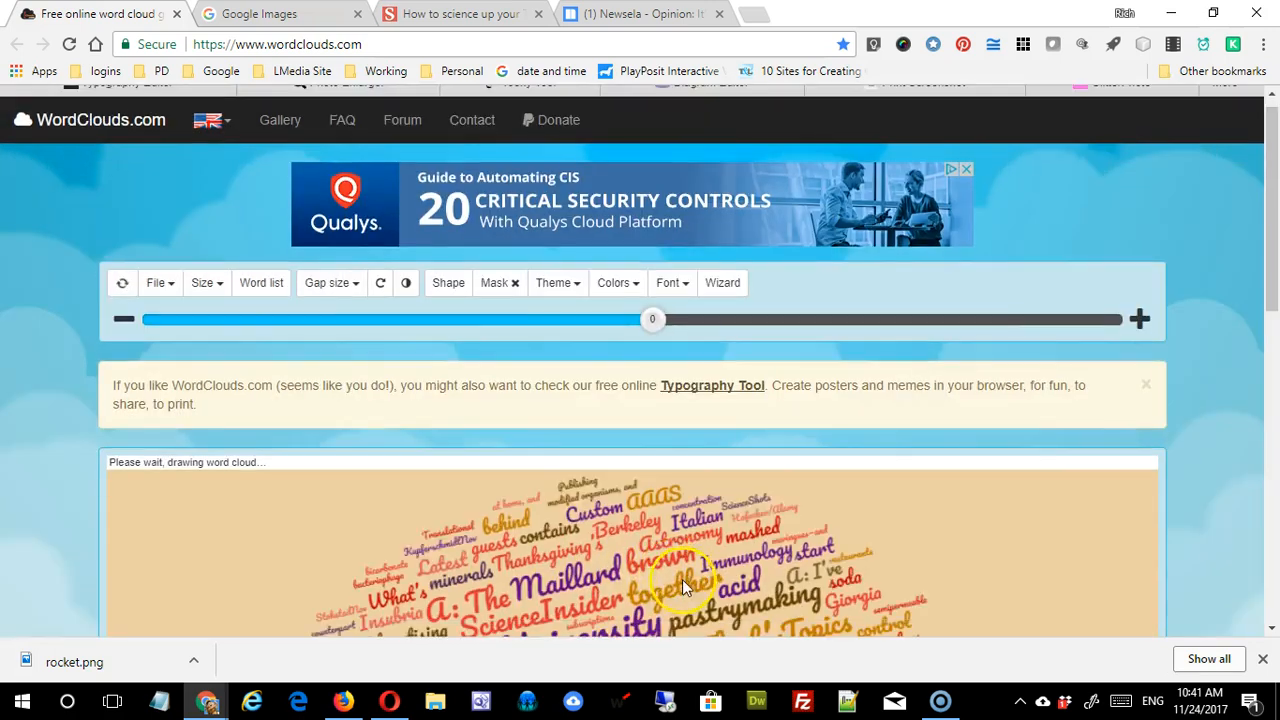
pyautogui.scroll(-6, 682, 585)
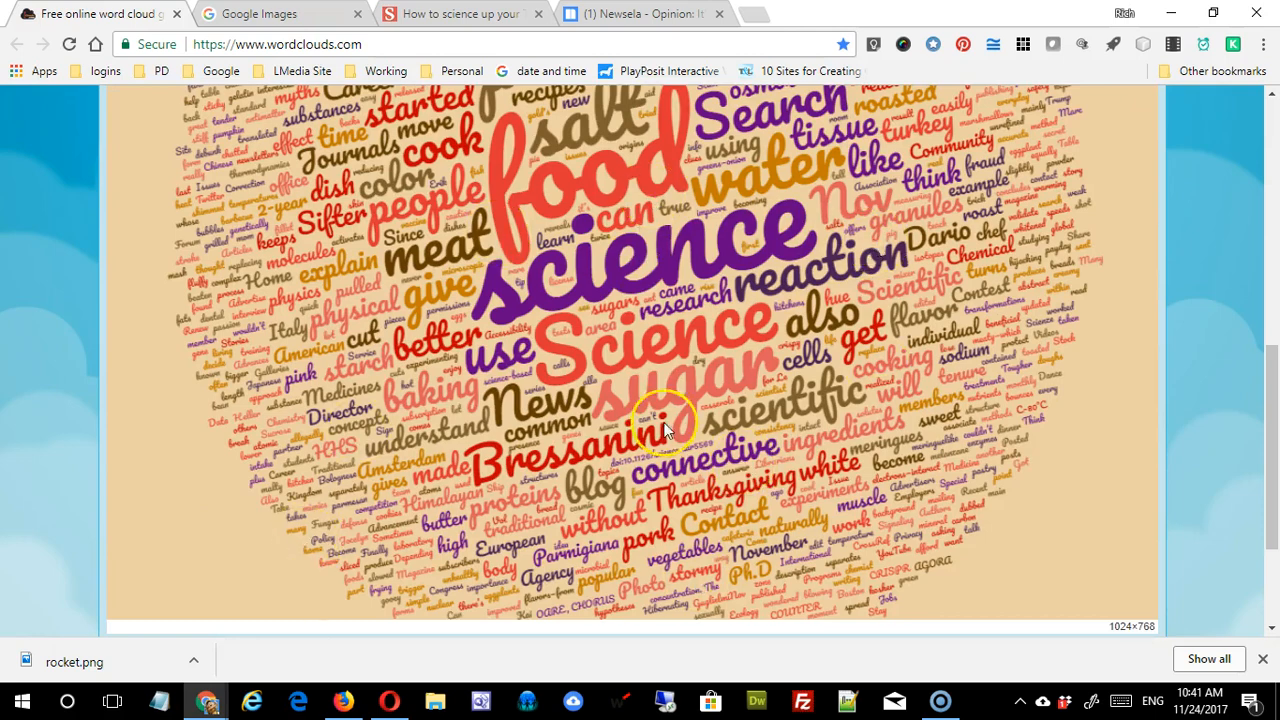
pyautogui.scroll(6, 660, 420)
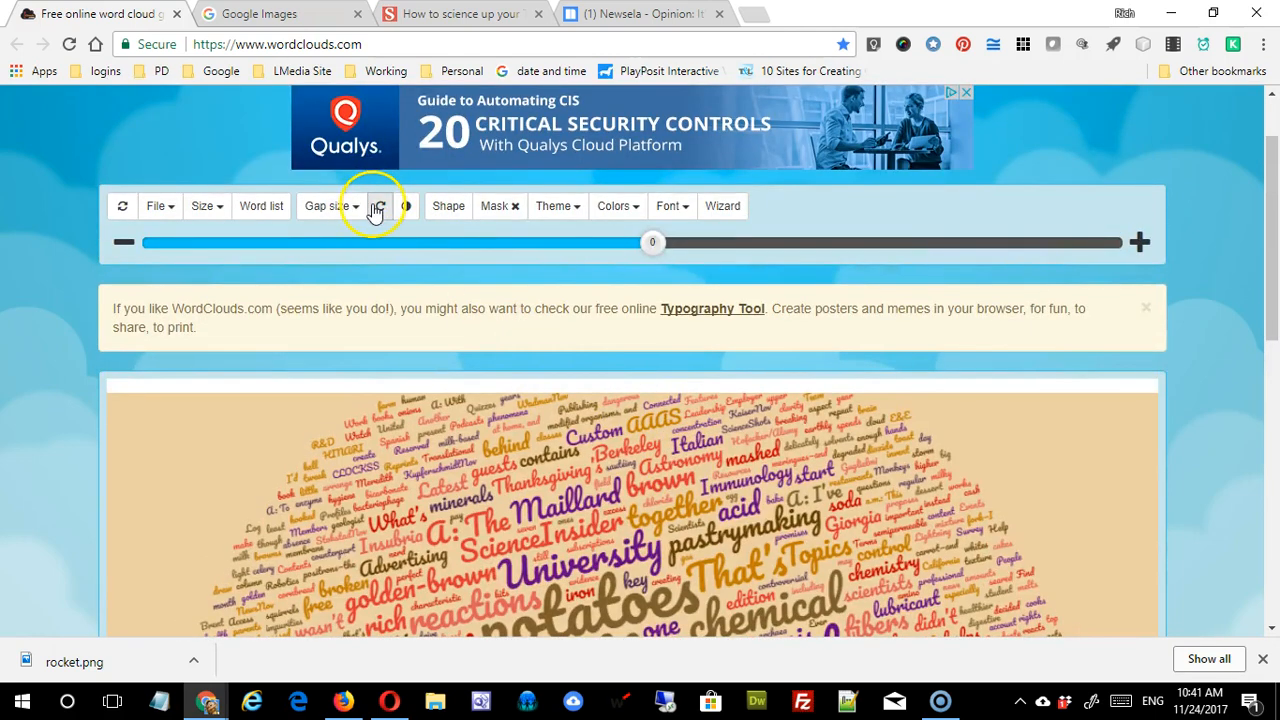
# - Set the direction of the words to random
pyautogui.click(378, 208)
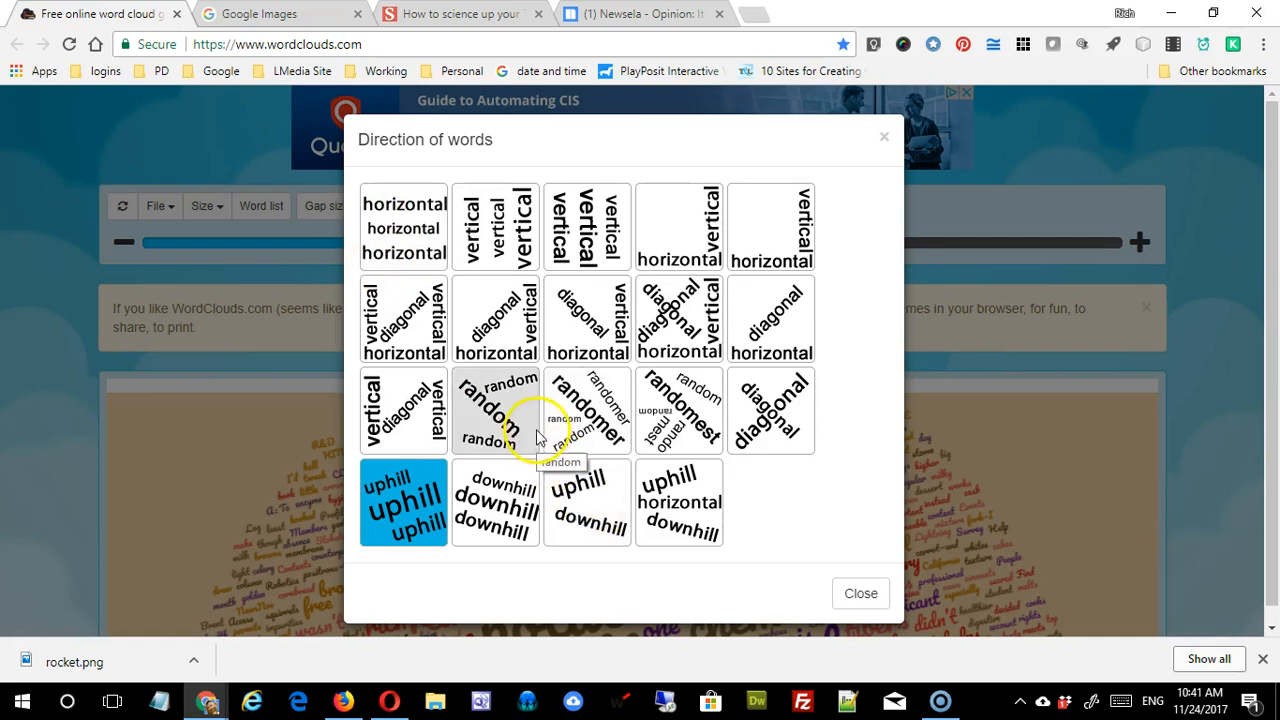
pyautogui.click(537, 437)
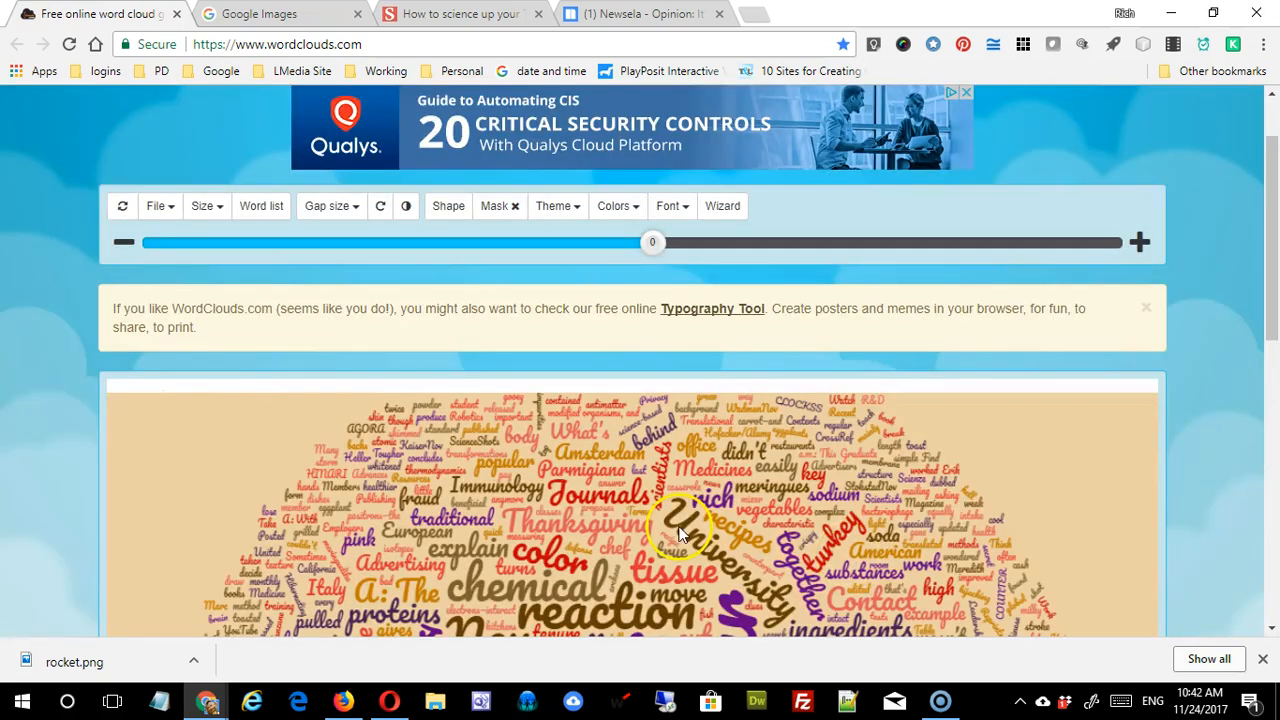
pyautogui.moveTo(1262, 271); pyautogui.dragTo(1220, 284)
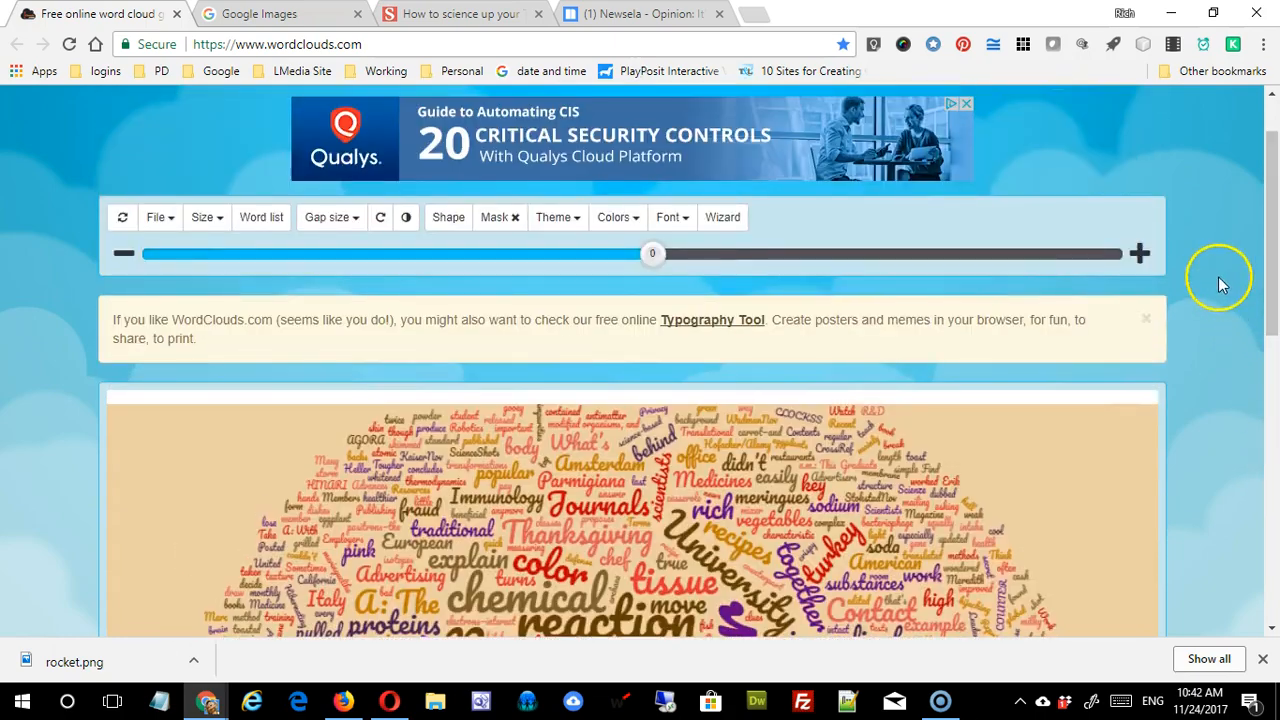
# - Try the cat head shape for the word cloud and look over the redrawn cloud
pyautogui.click(448, 217)
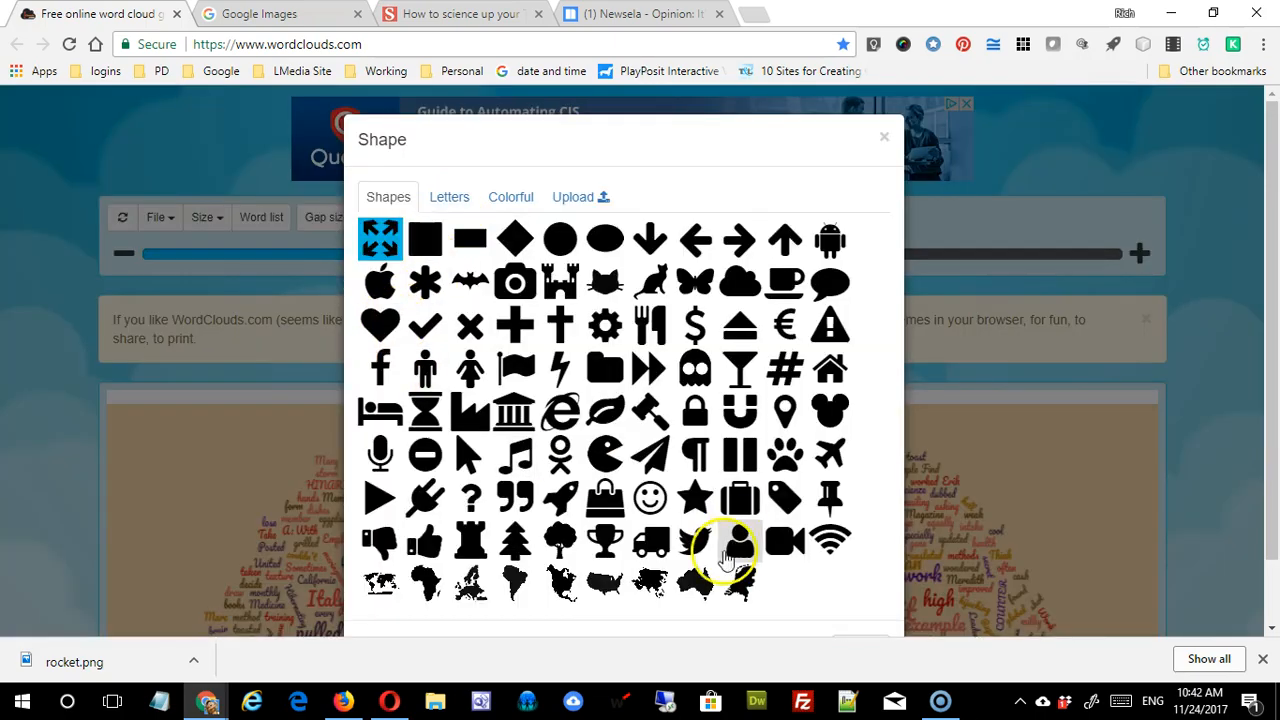
pyautogui.click(605, 283)
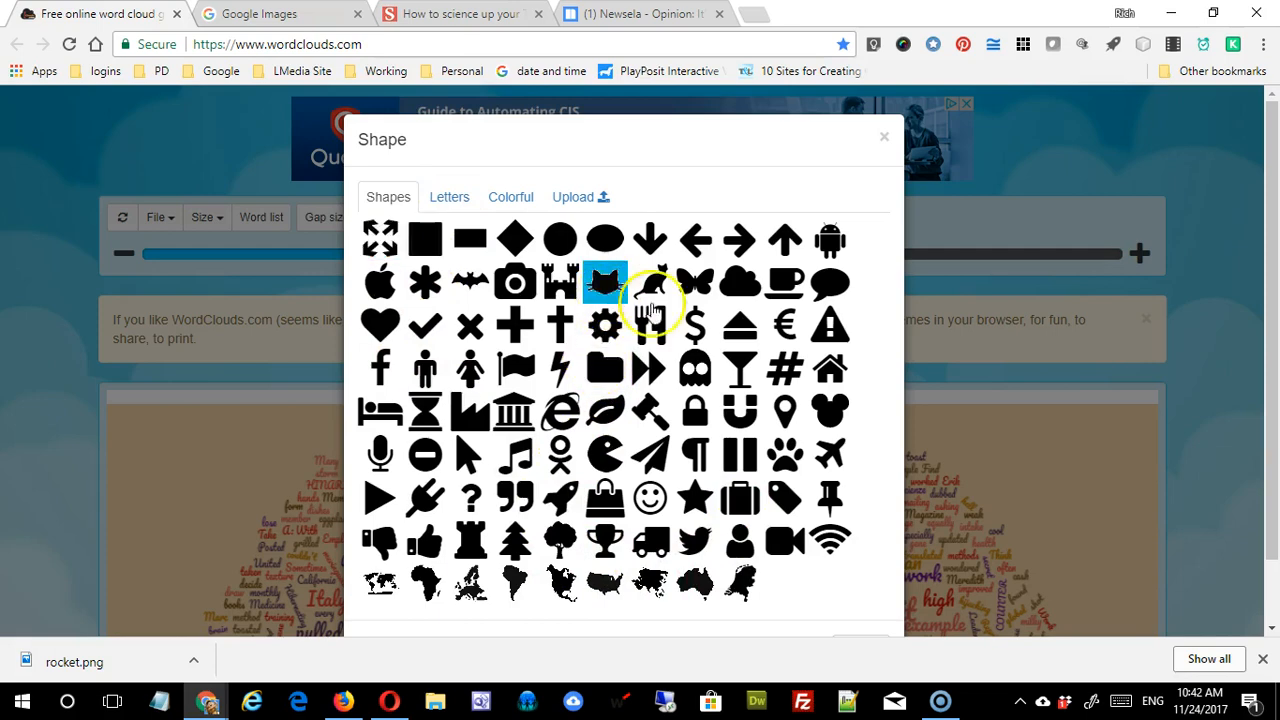
pyautogui.scroll(-3, 925, 526)
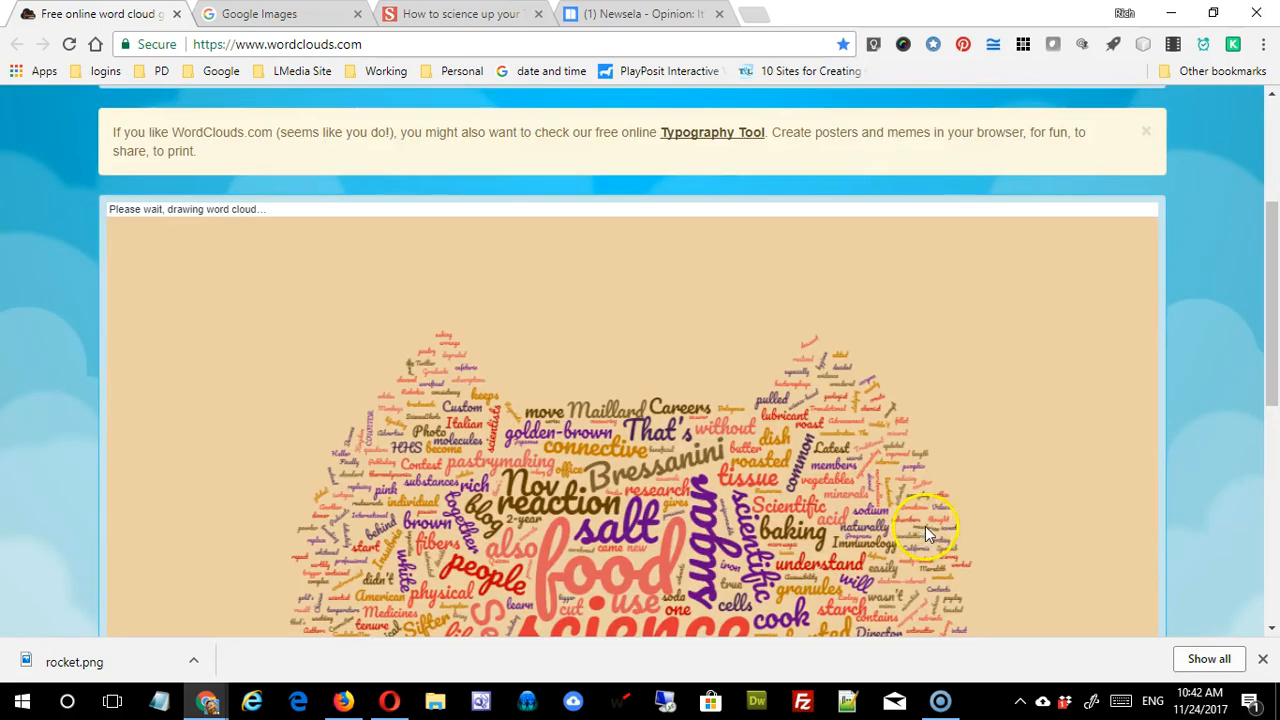
pyautogui.scroll(-2, 1260, 391)
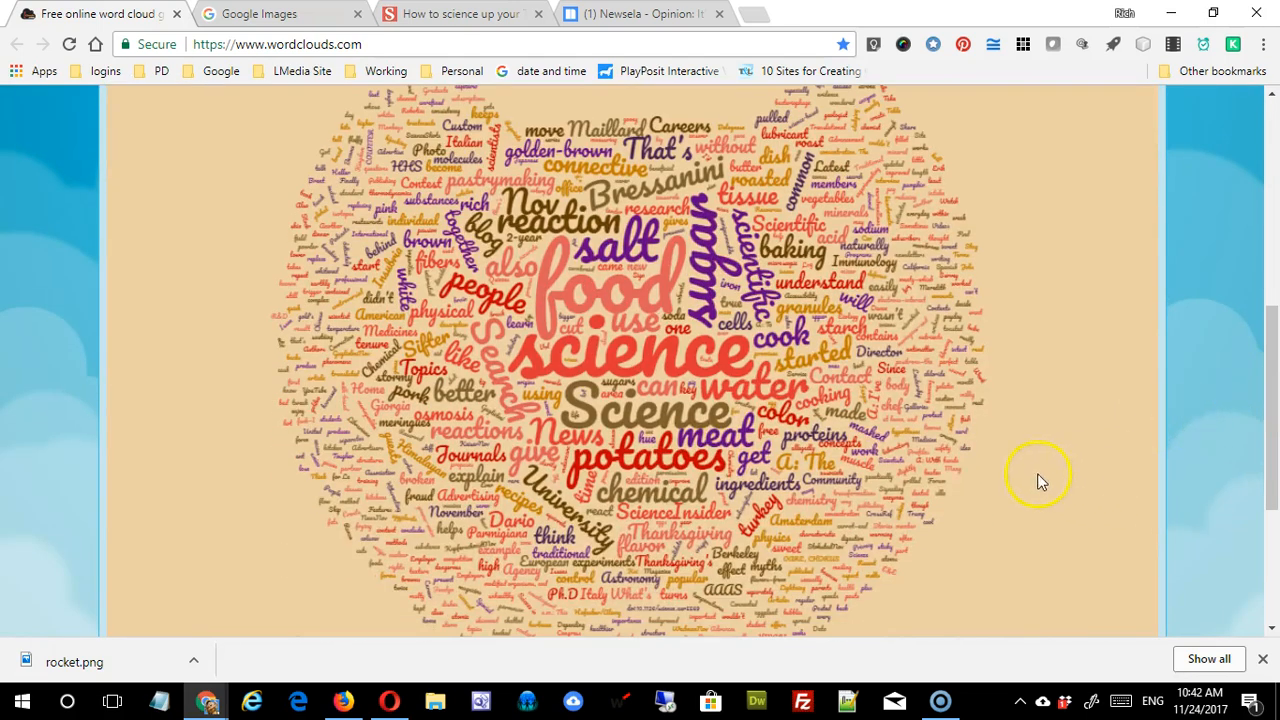
pyautogui.scroll(-2, 754, 495)
pyautogui.scroll(3, 765, 490)
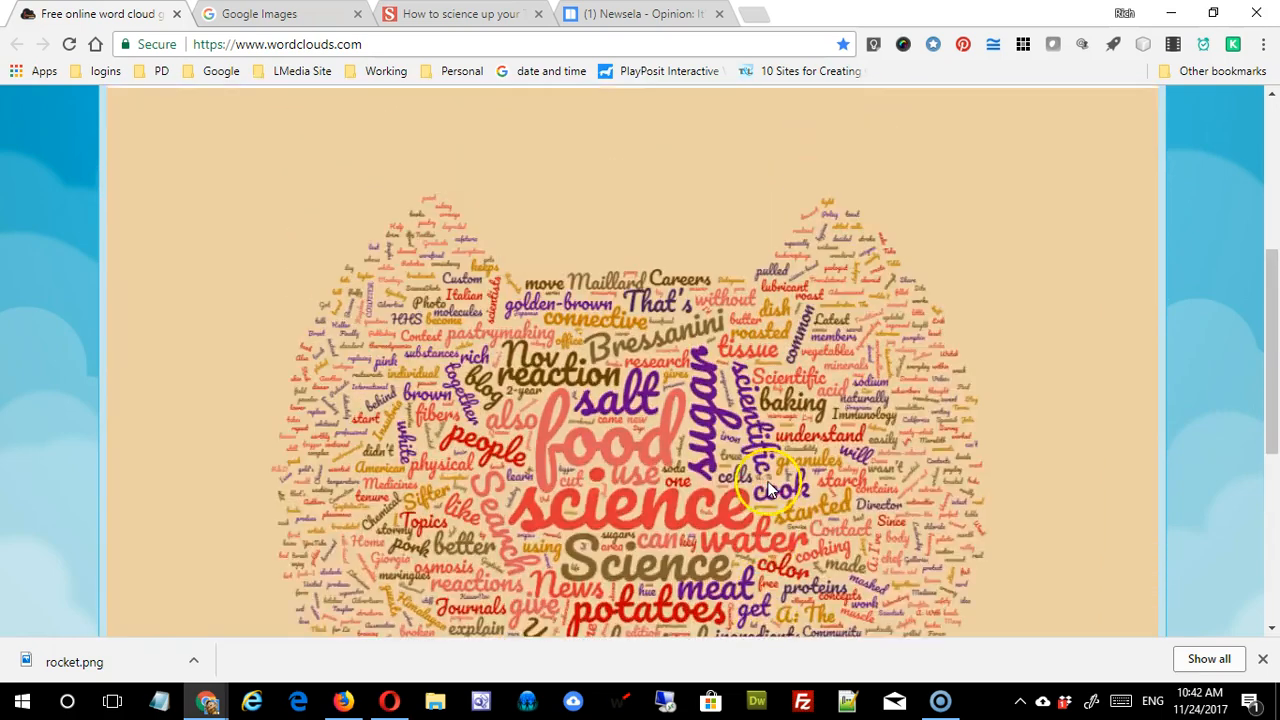
pyautogui.scroll(2, 773, 486)
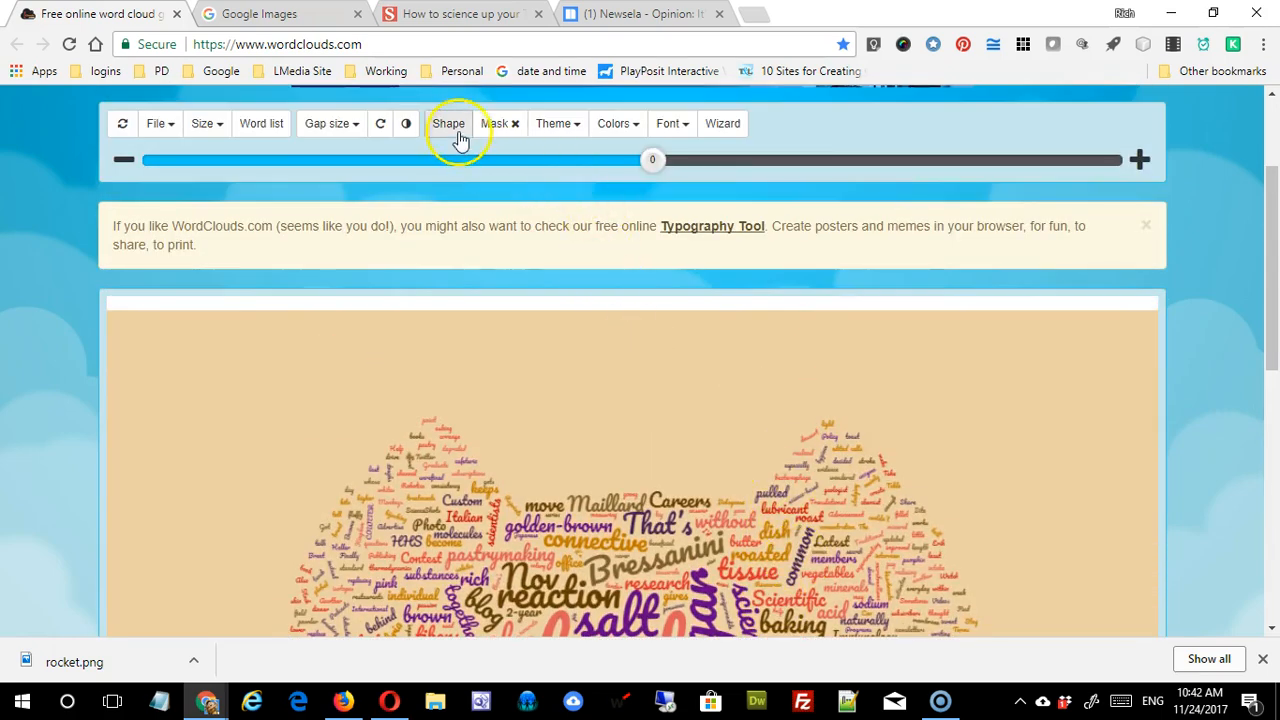
# - Try the play triangle shape for the word cloud and look over the result
pyautogui.click(449, 124)
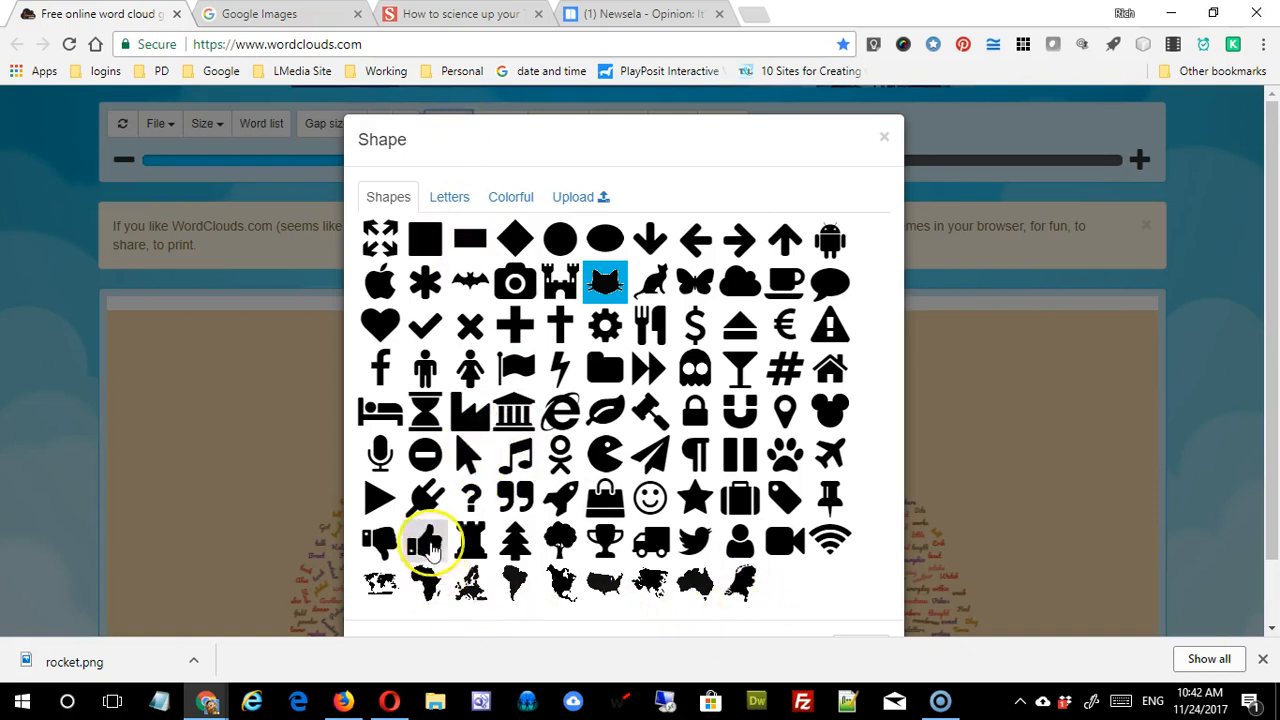
pyautogui.click(380, 495)
pyautogui.scroll(-3, 941, 548)
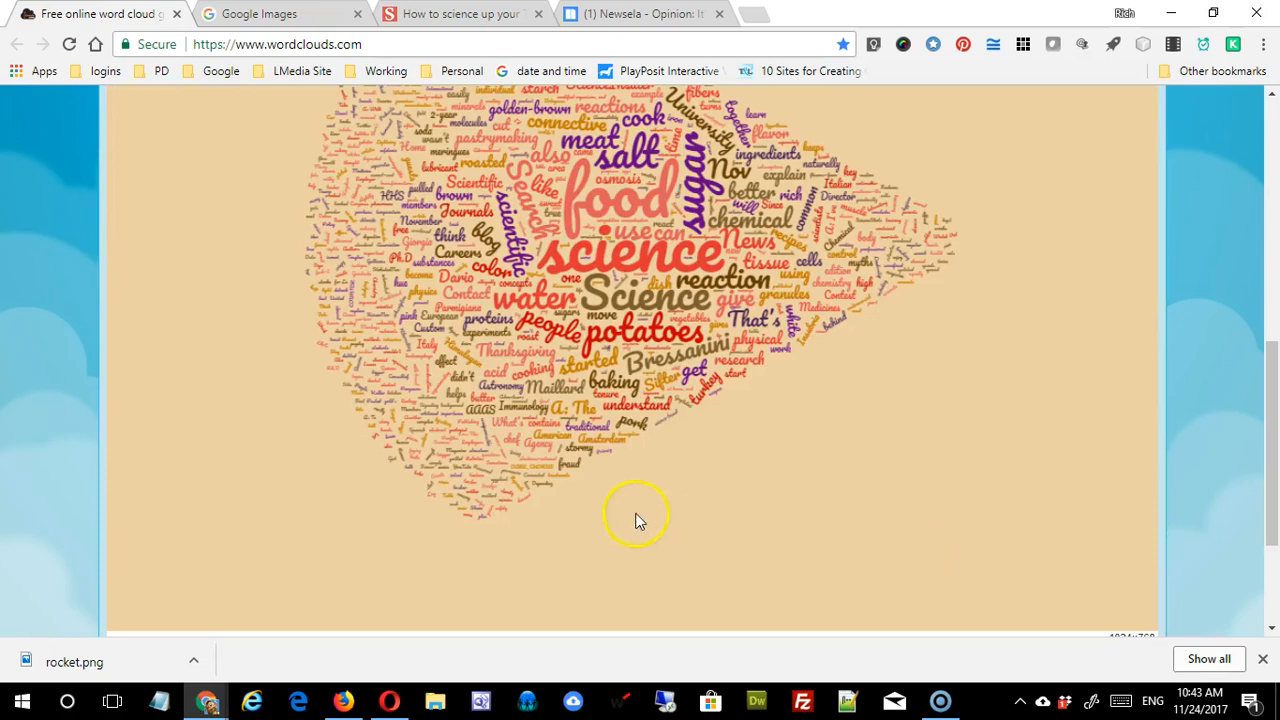
pyautogui.scroll(5, 590, 368)
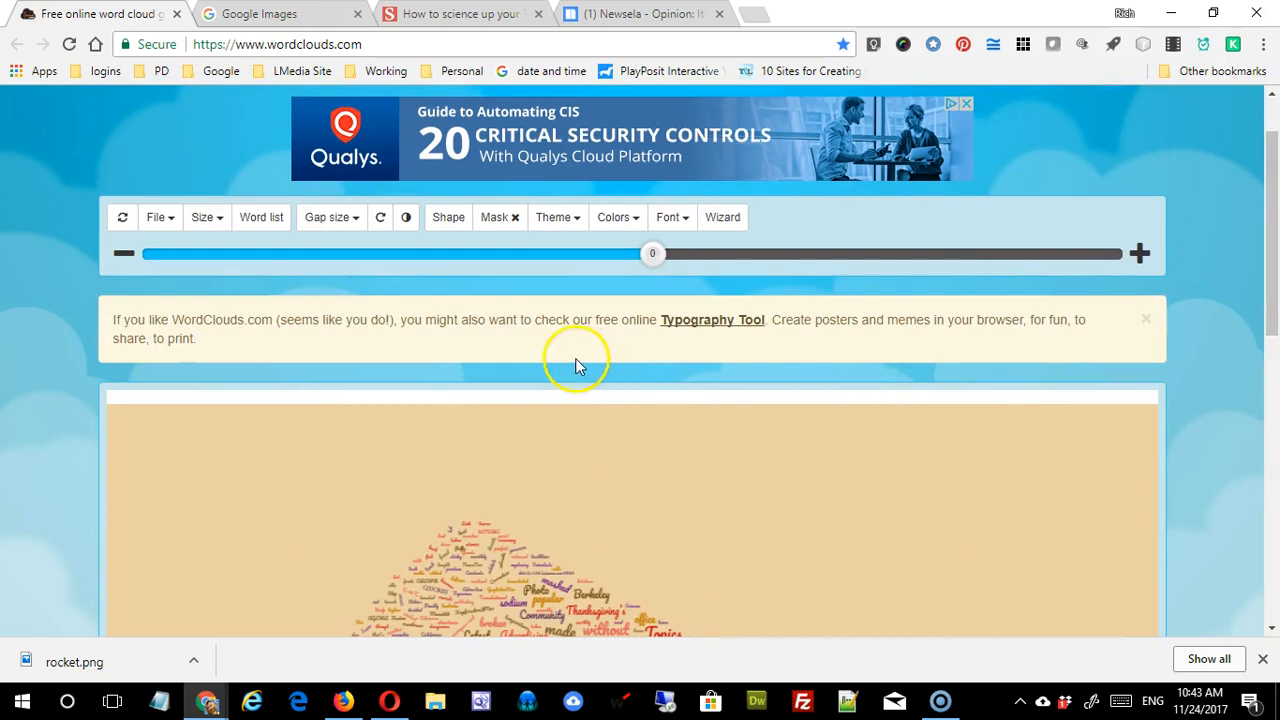
# - Turn on the mask behind the words and check how it outlines the triangle shape
pyautogui.scroll(-1, 575, 360)
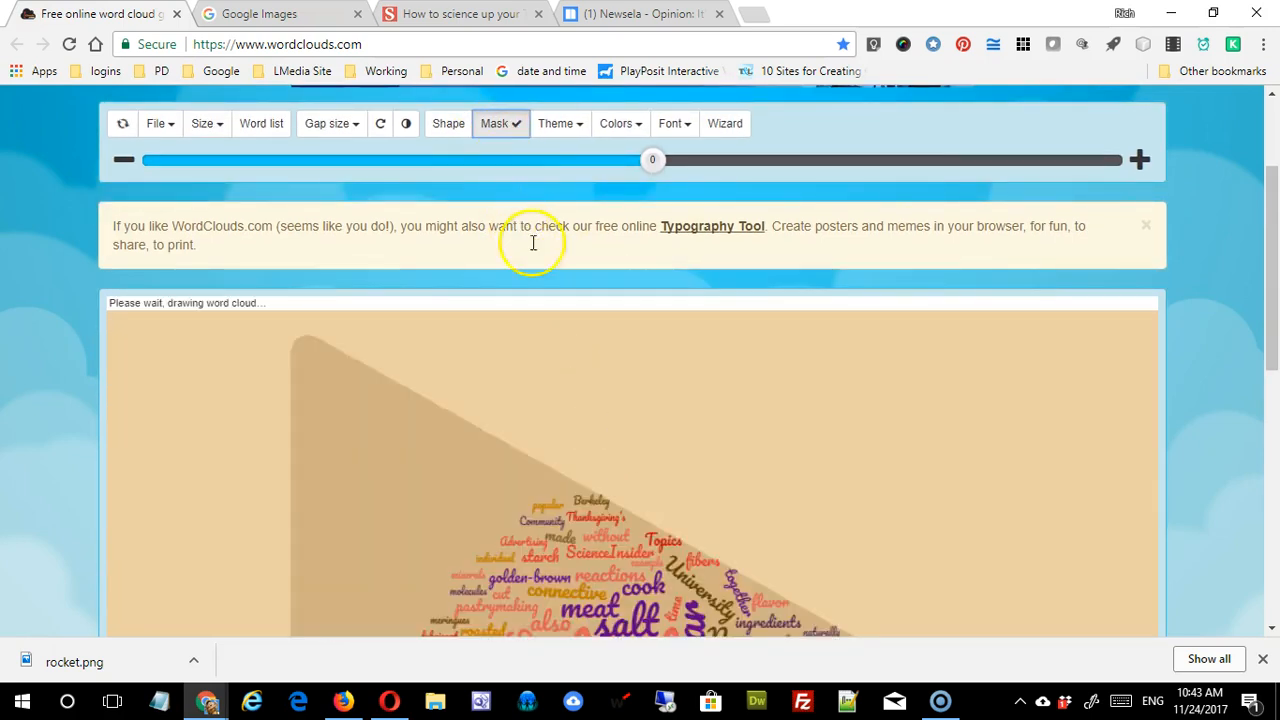
pyautogui.scroll(-3, 840, 446)
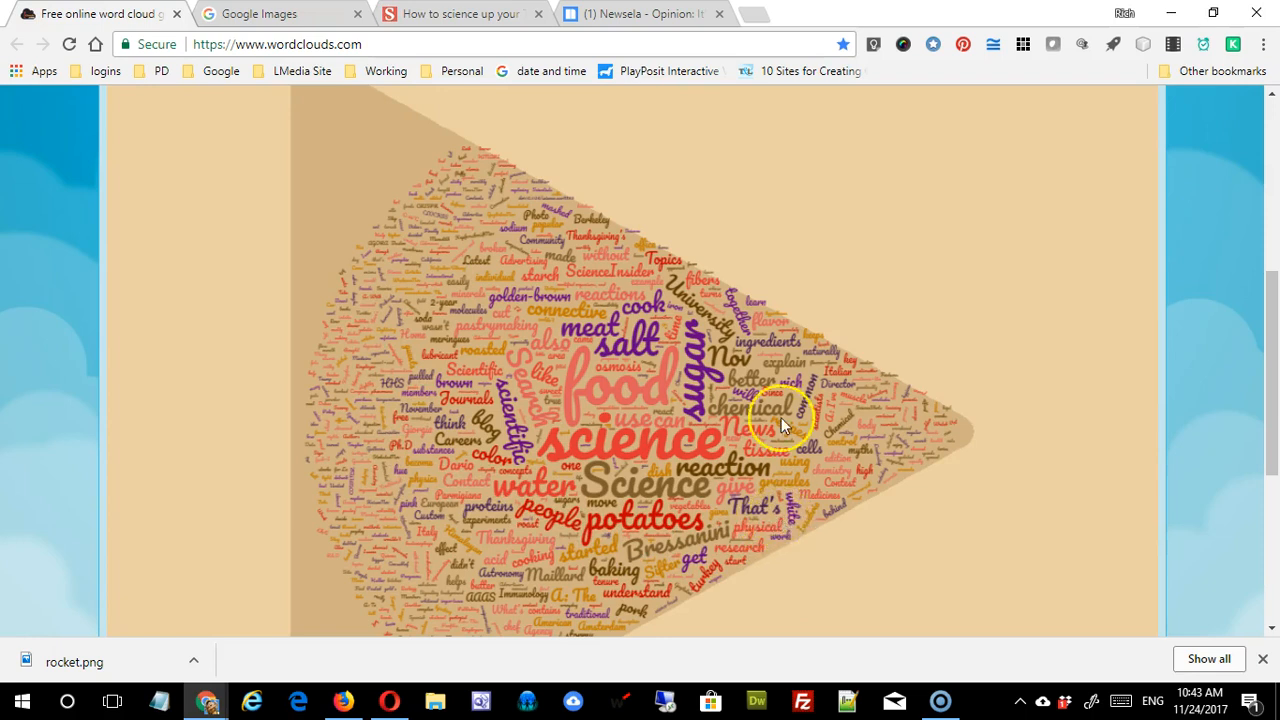
pyautogui.scroll(4, 530, 488)
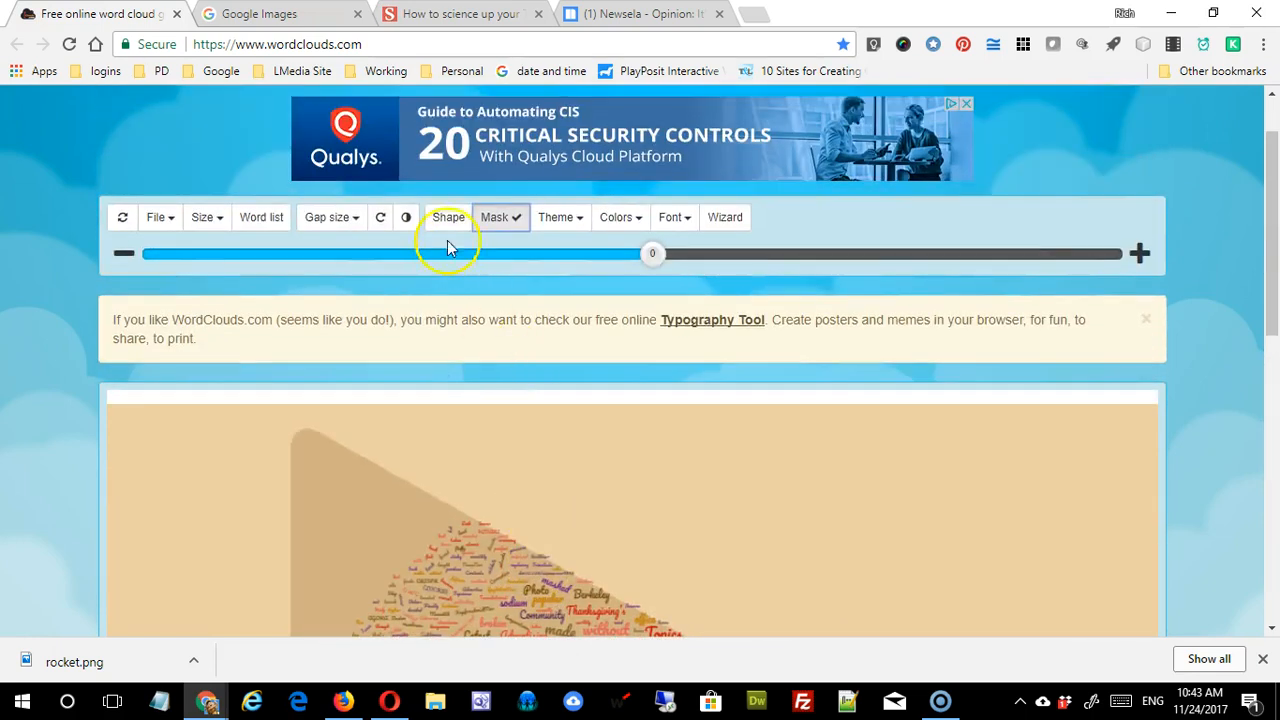
# - Change the word cloud's shape to the cat head and check the masked cloud
pyautogui.click(449, 219)
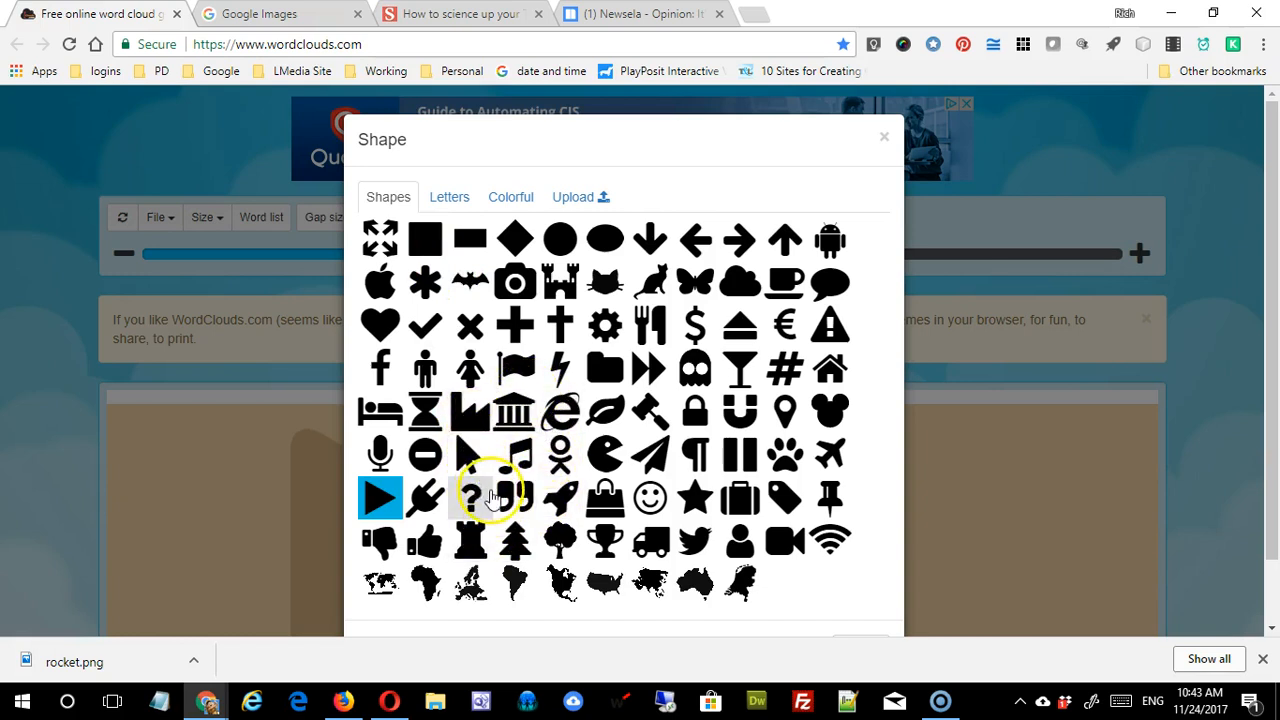
pyautogui.click(600, 283)
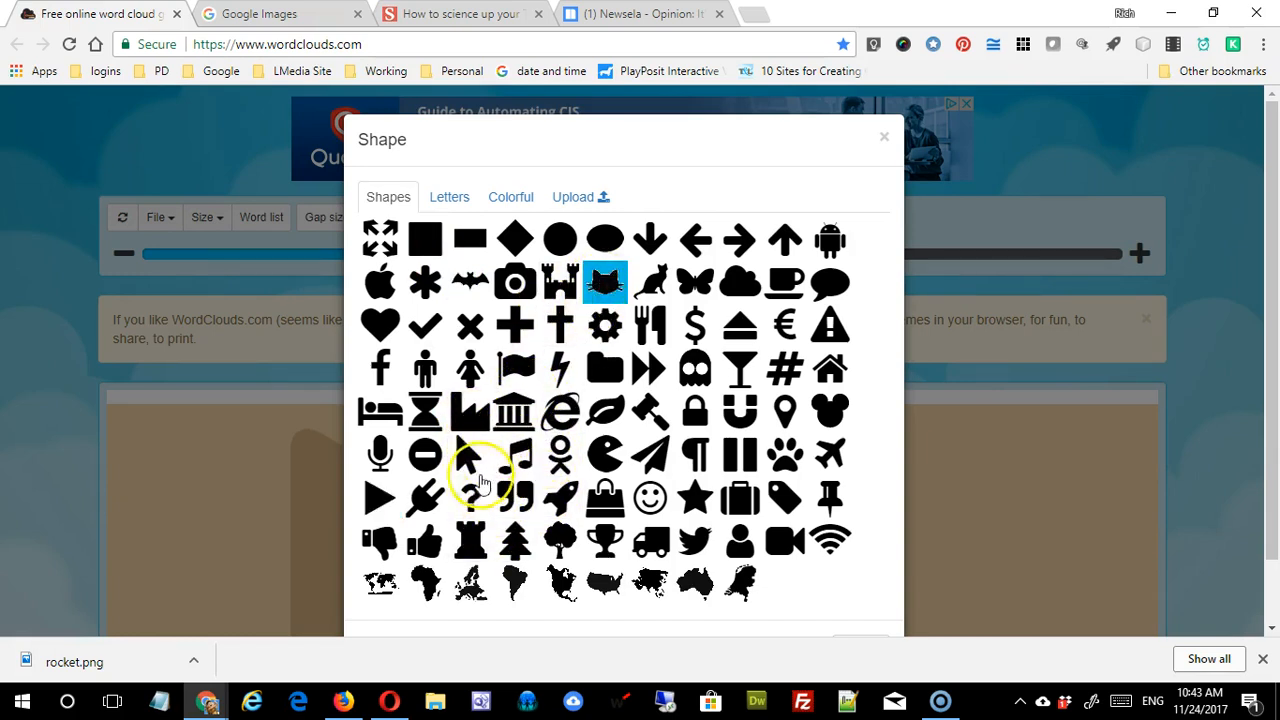
pyautogui.scroll(-6, 520, 510)
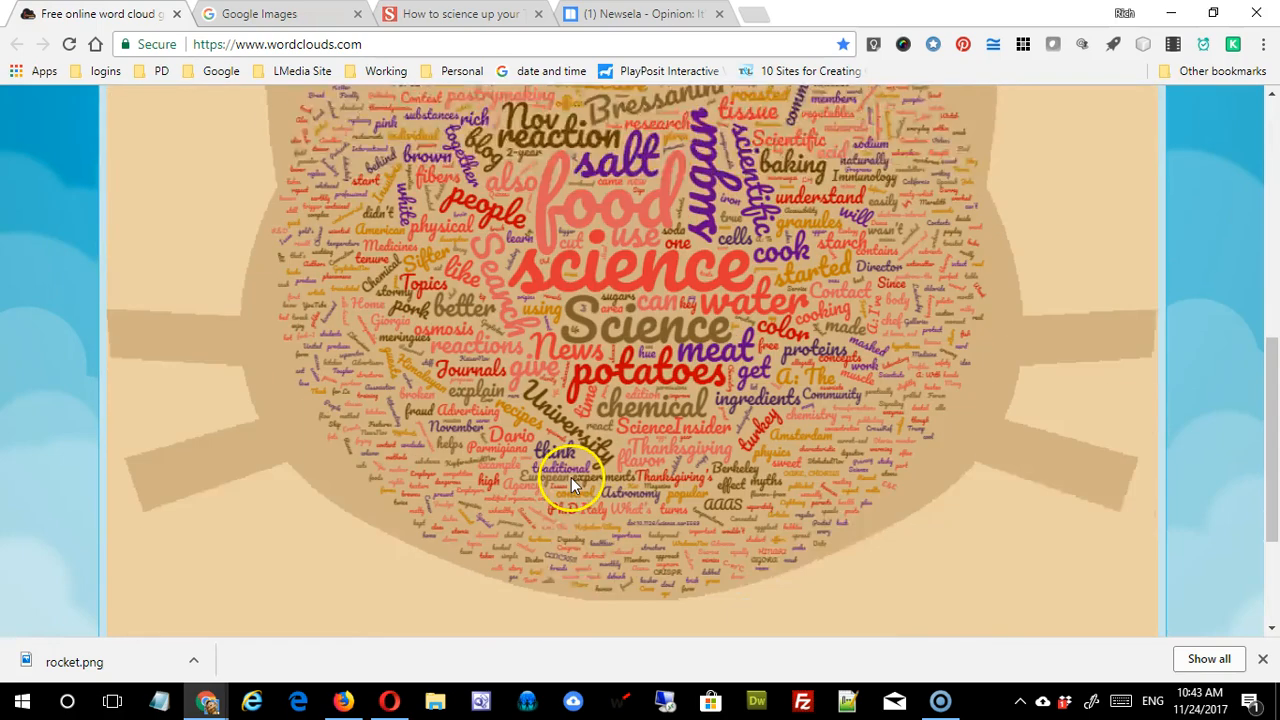
pyautogui.scroll(2, 575, 484)
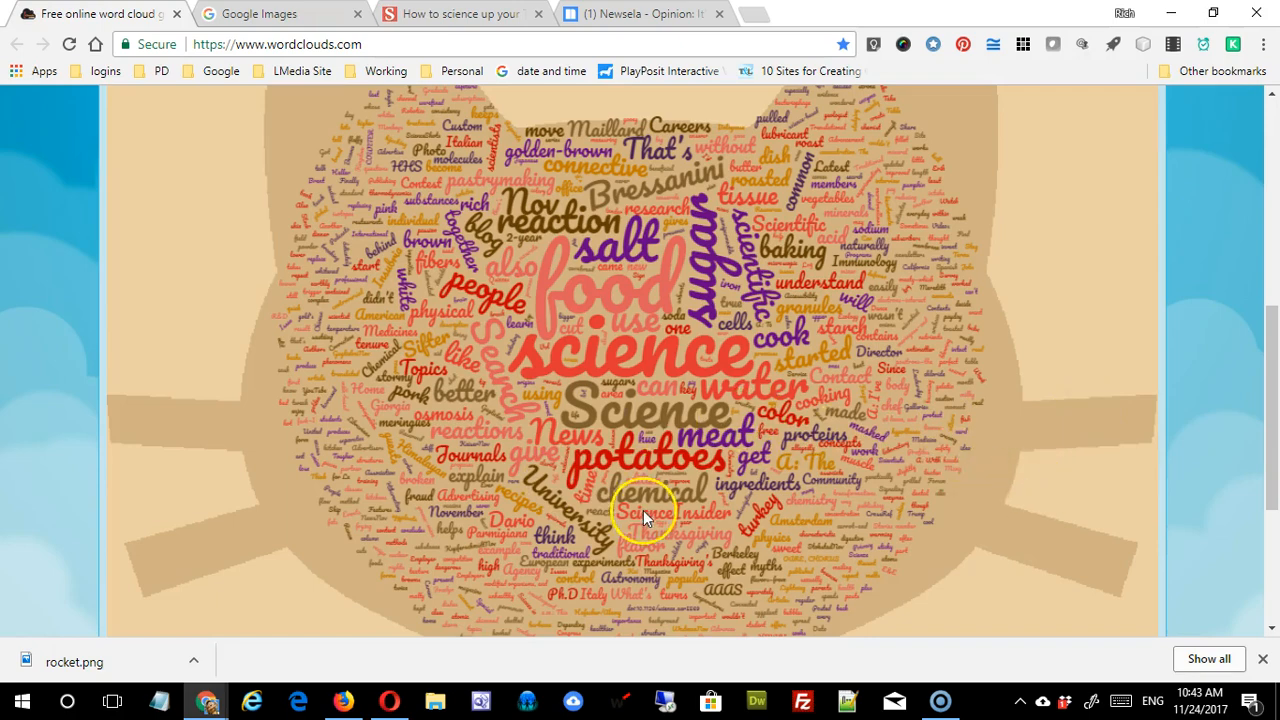
pyautogui.scroll(6, 643, 510)
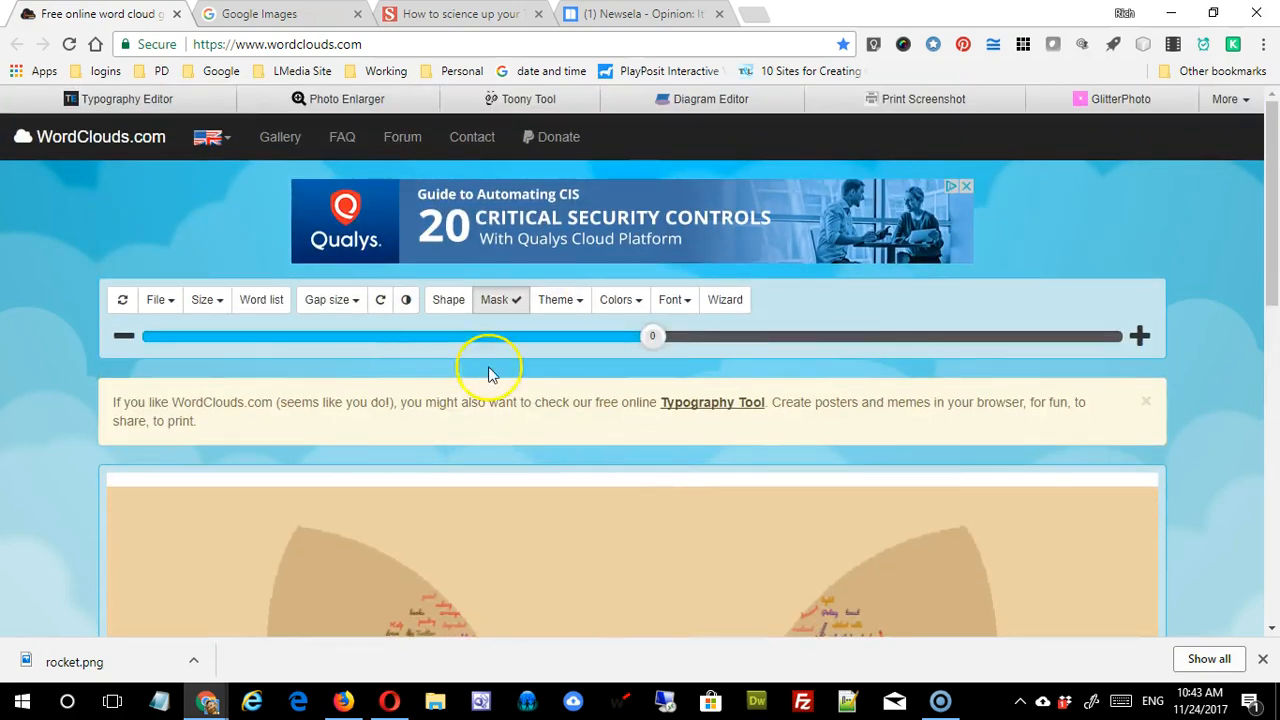
# - Apply the dark theme with light blue, green, orange, purple and pink words, and check the recolored cat cloud
pyautogui.click(572, 306)
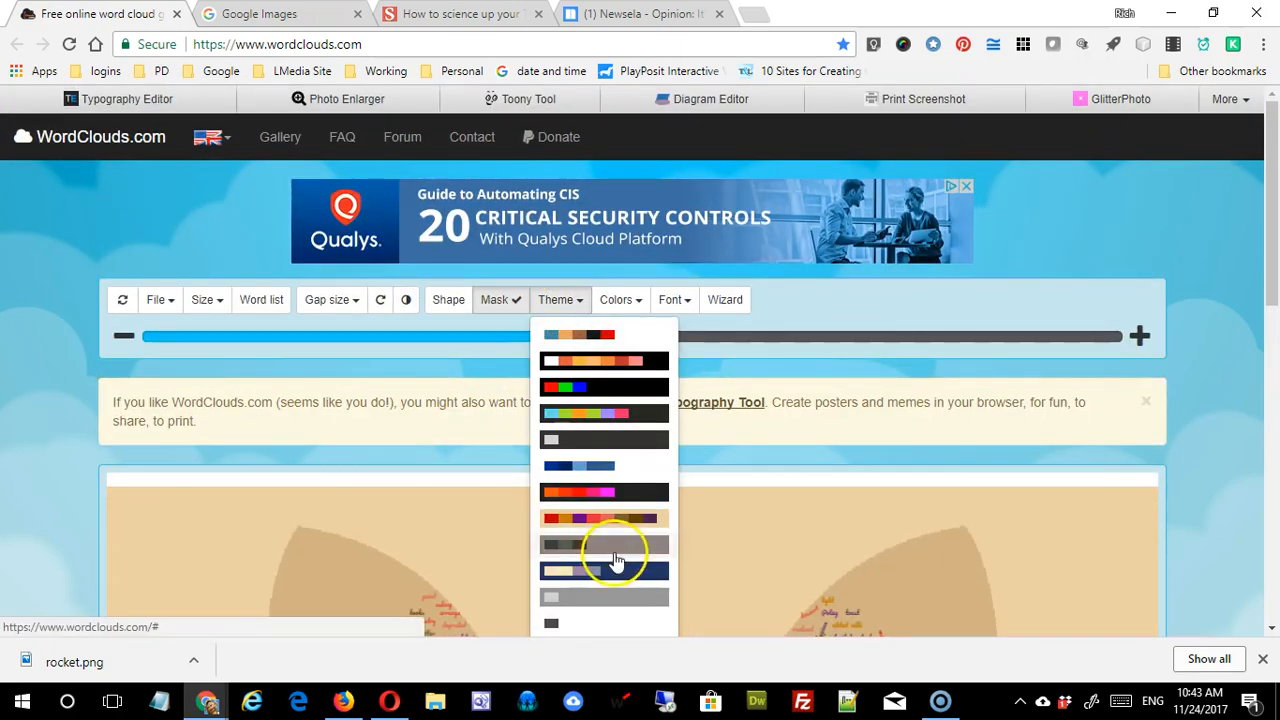
pyautogui.click(577, 418)
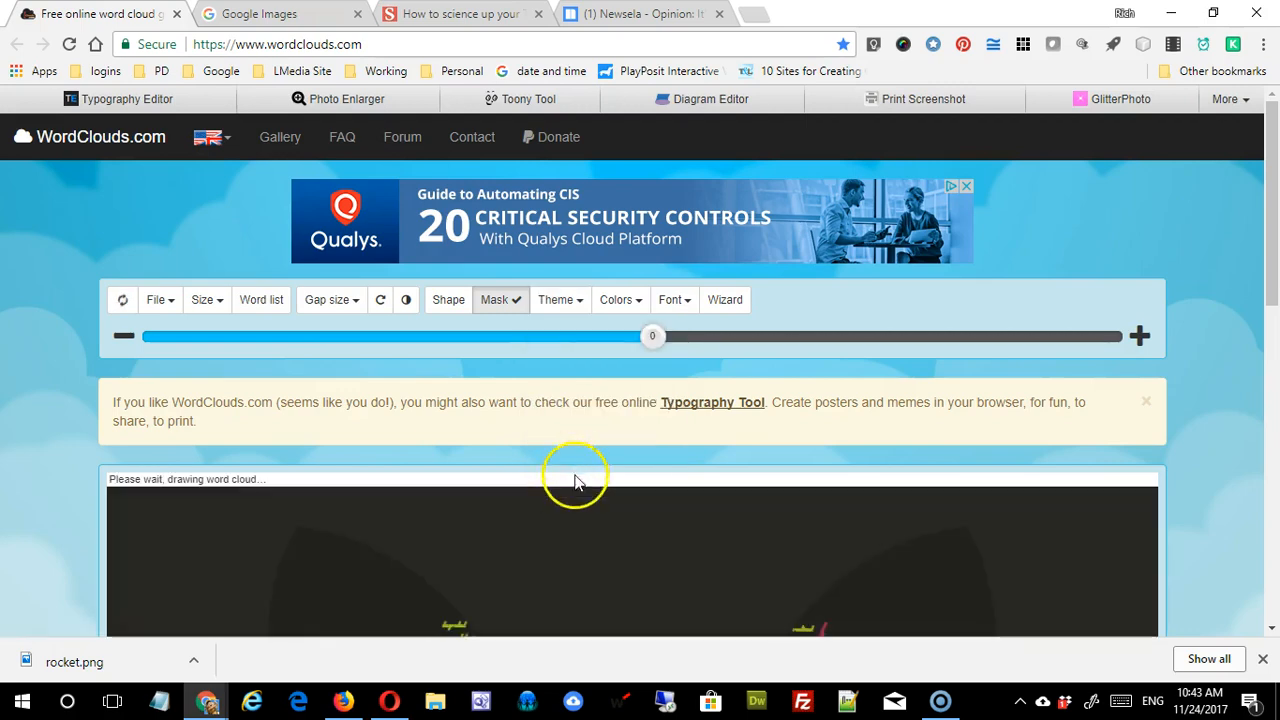
pyautogui.scroll(-6, 605, 500)
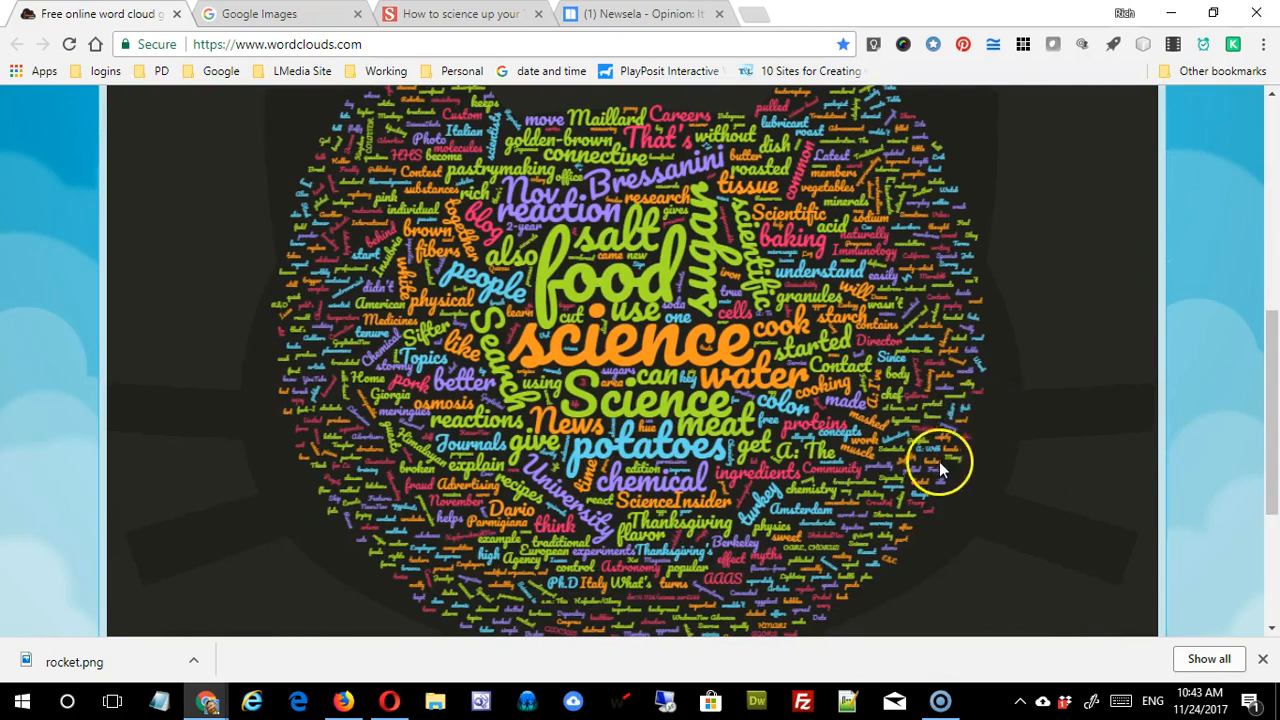
pyautogui.scroll(1, 921, 470)
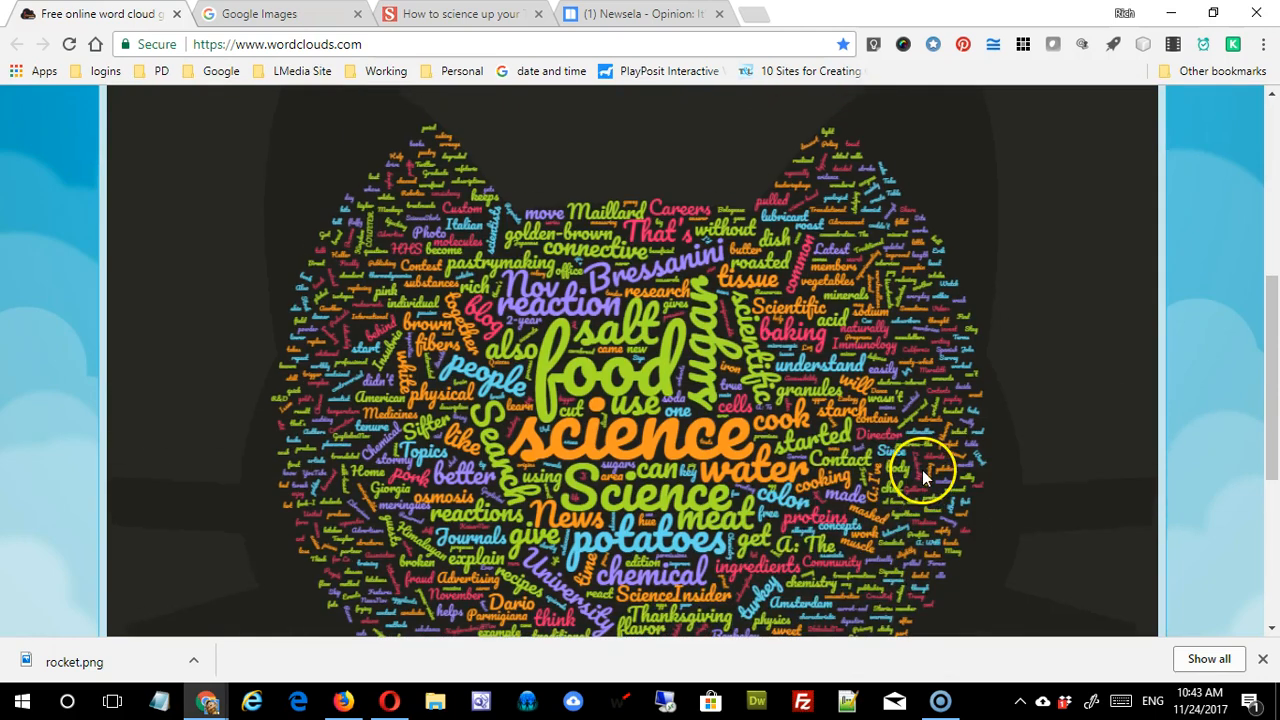
pyautogui.scroll(3, 563, 508)
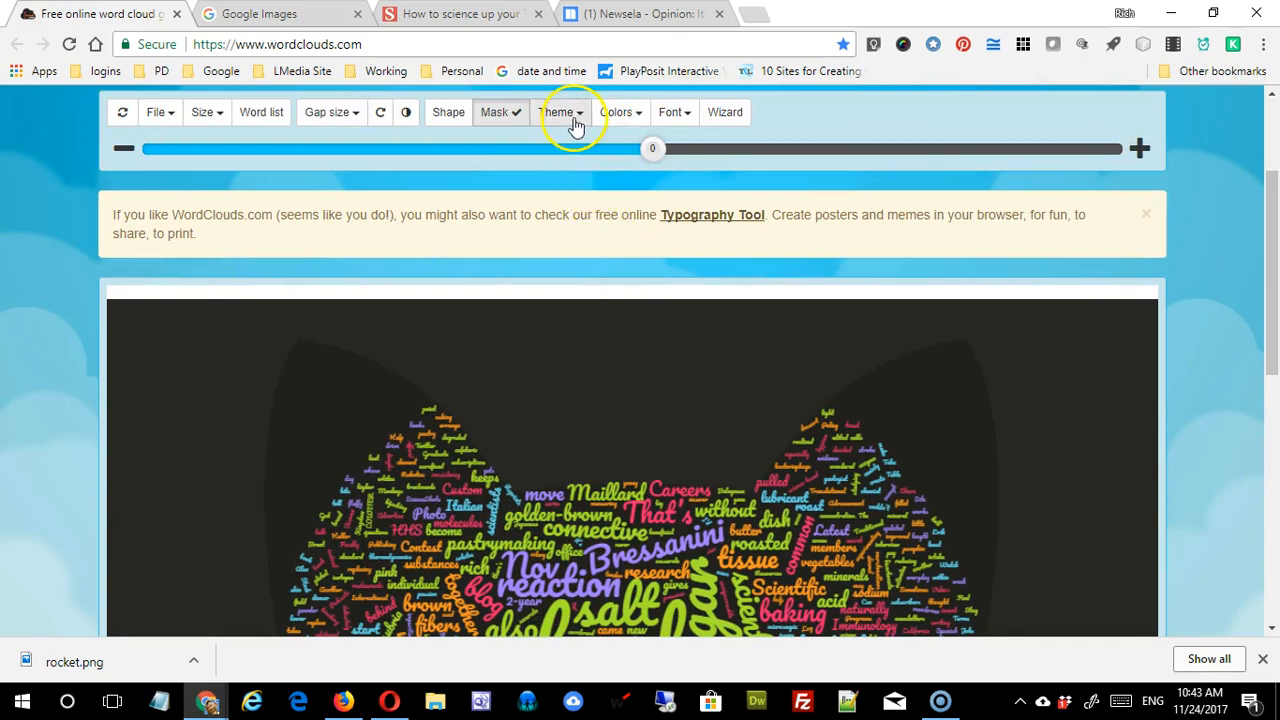
# - Look over the available themes and the background and cloud color settings, and close them without changing anything
pyautogui.click(576, 118)
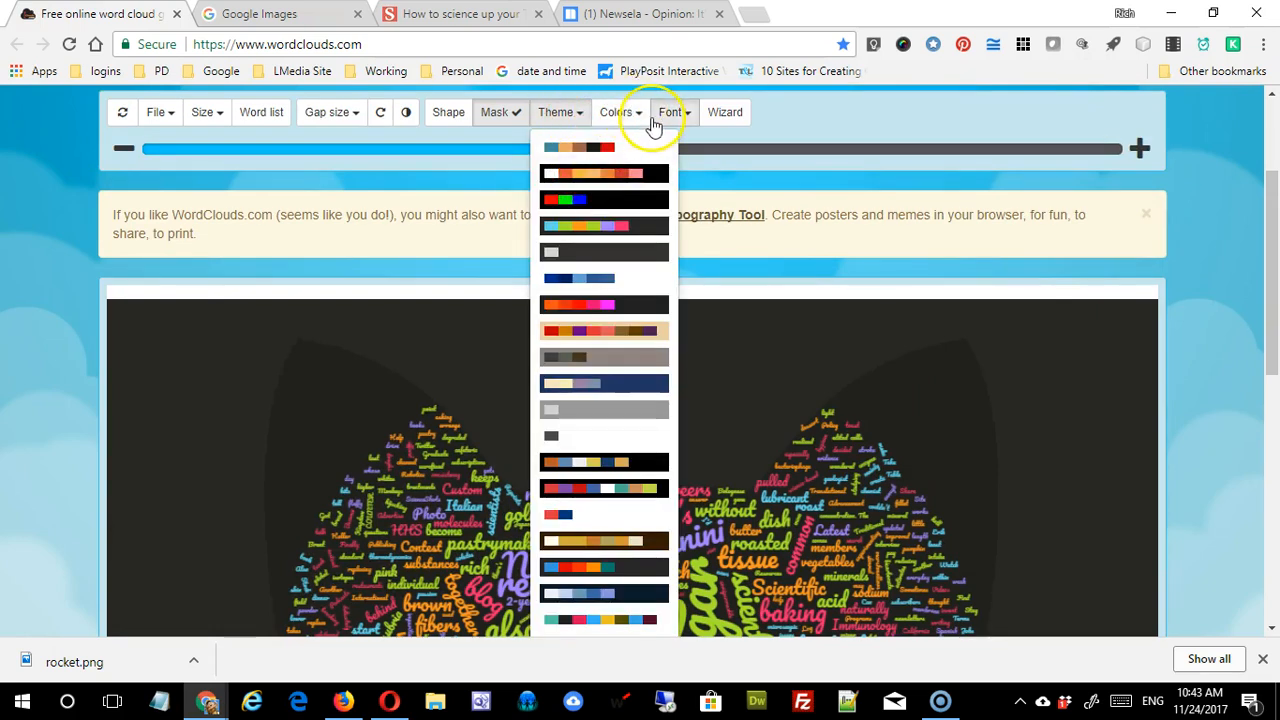
pyautogui.click(643, 118)
pyautogui.click(641, 118)
pyautogui.click(640, 118)
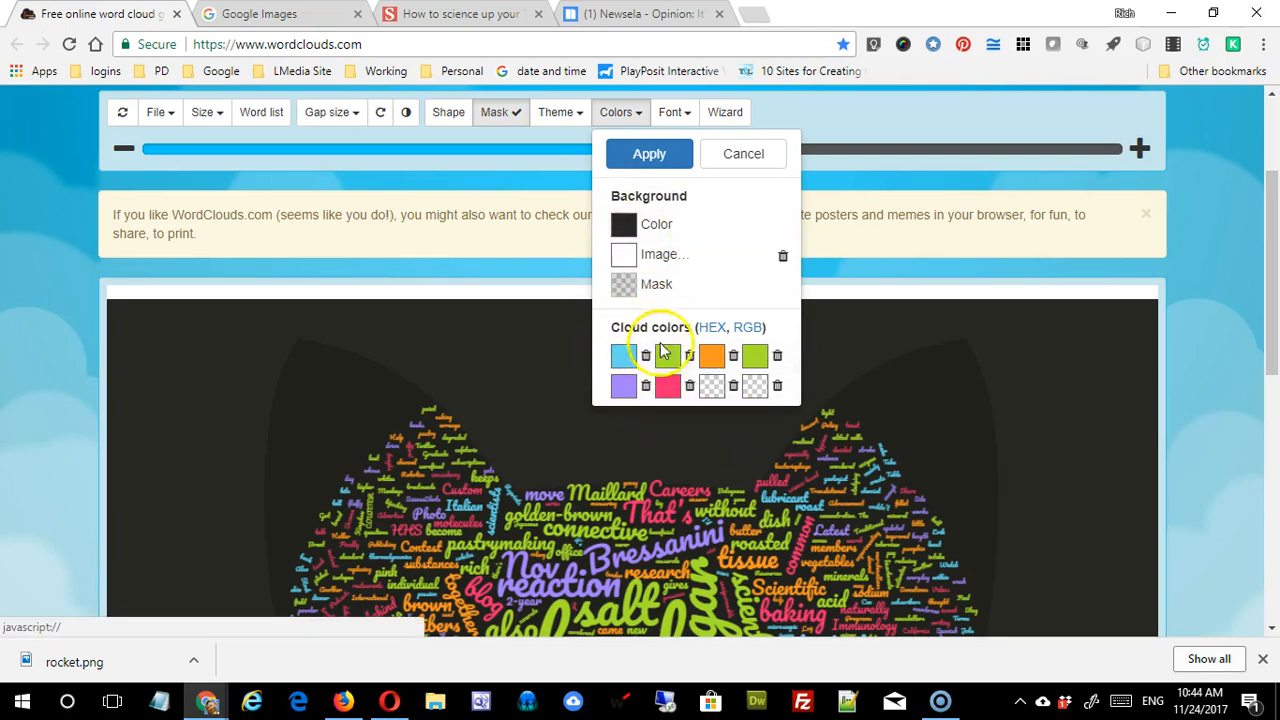
pyautogui.click(910, 426)
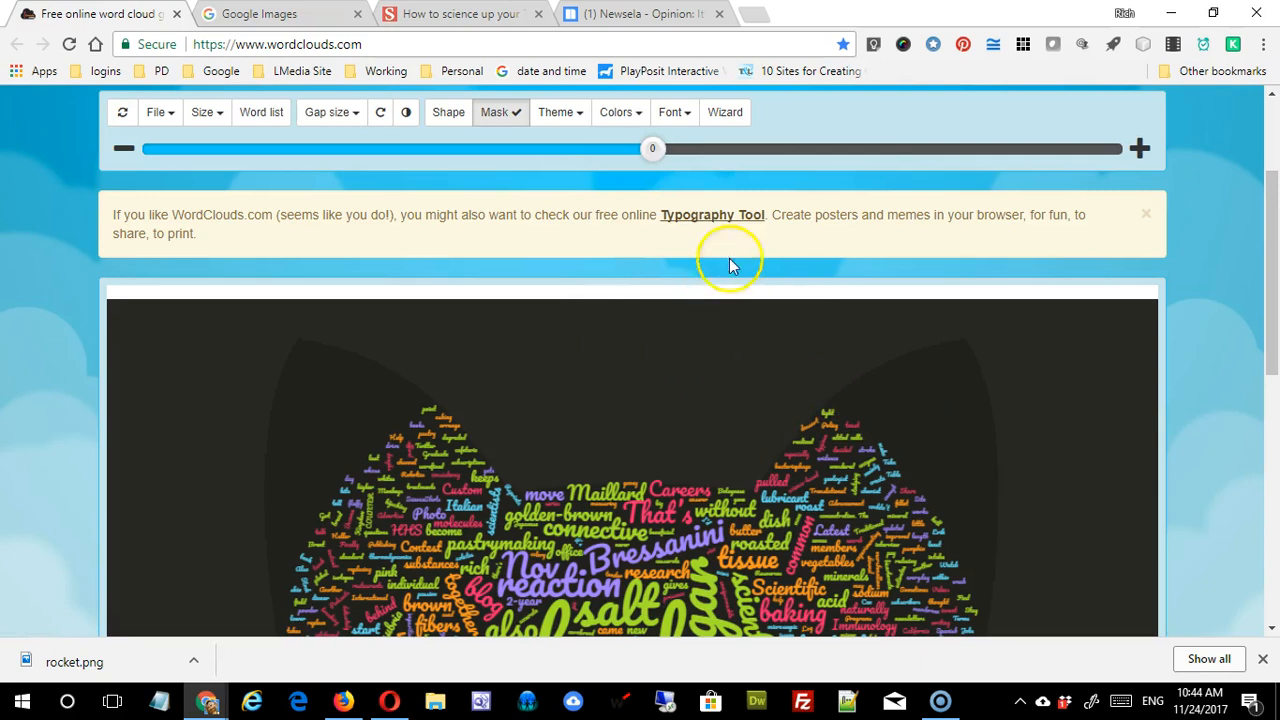
# - Try the Jacques Francois Shadow font for the words and look over the redrawn cat cloud
pyautogui.click(687, 118)
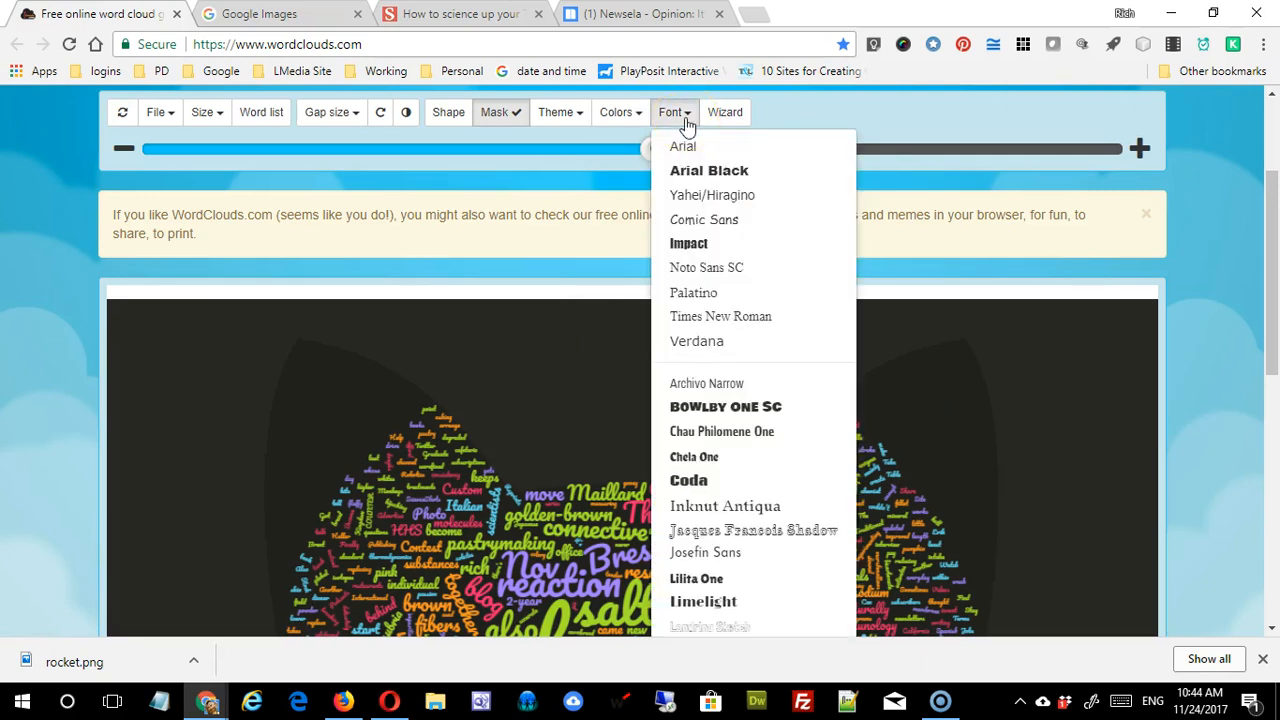
pyautogui.click(753, 526)
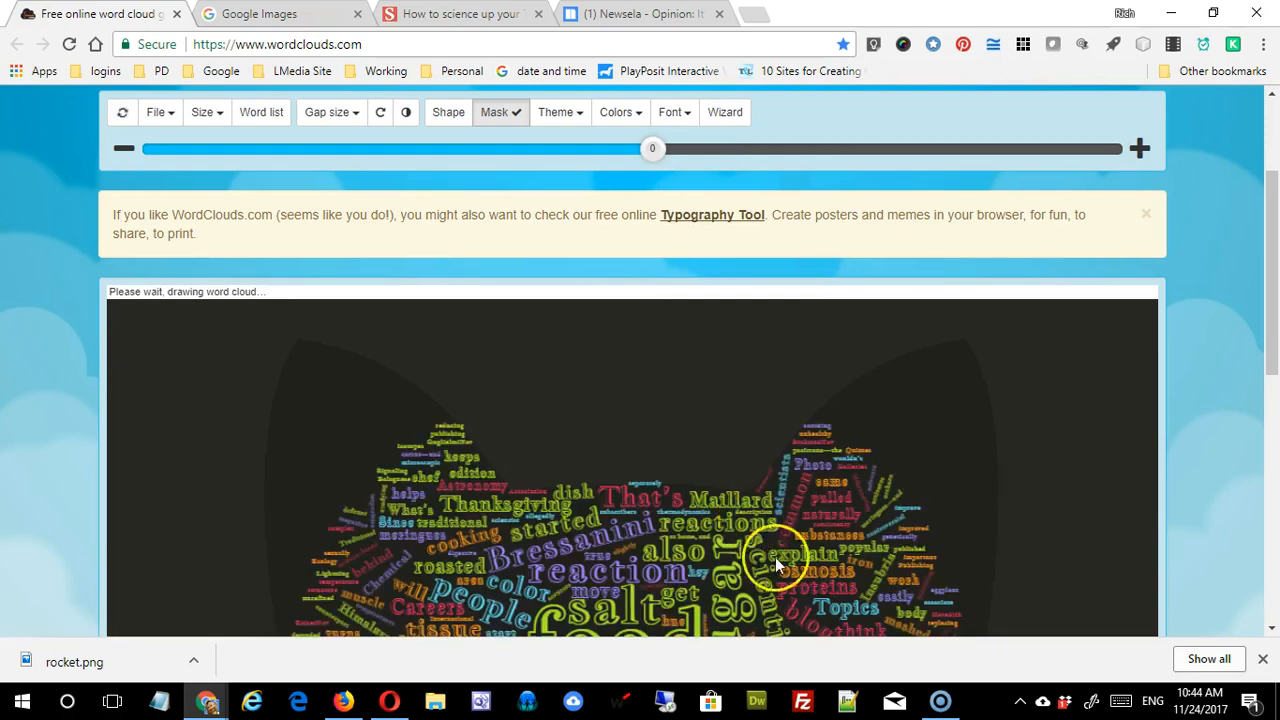
pyautogui.scroll(-1, 799, 512)
pyautogui.scroll(-3, 799, 517)
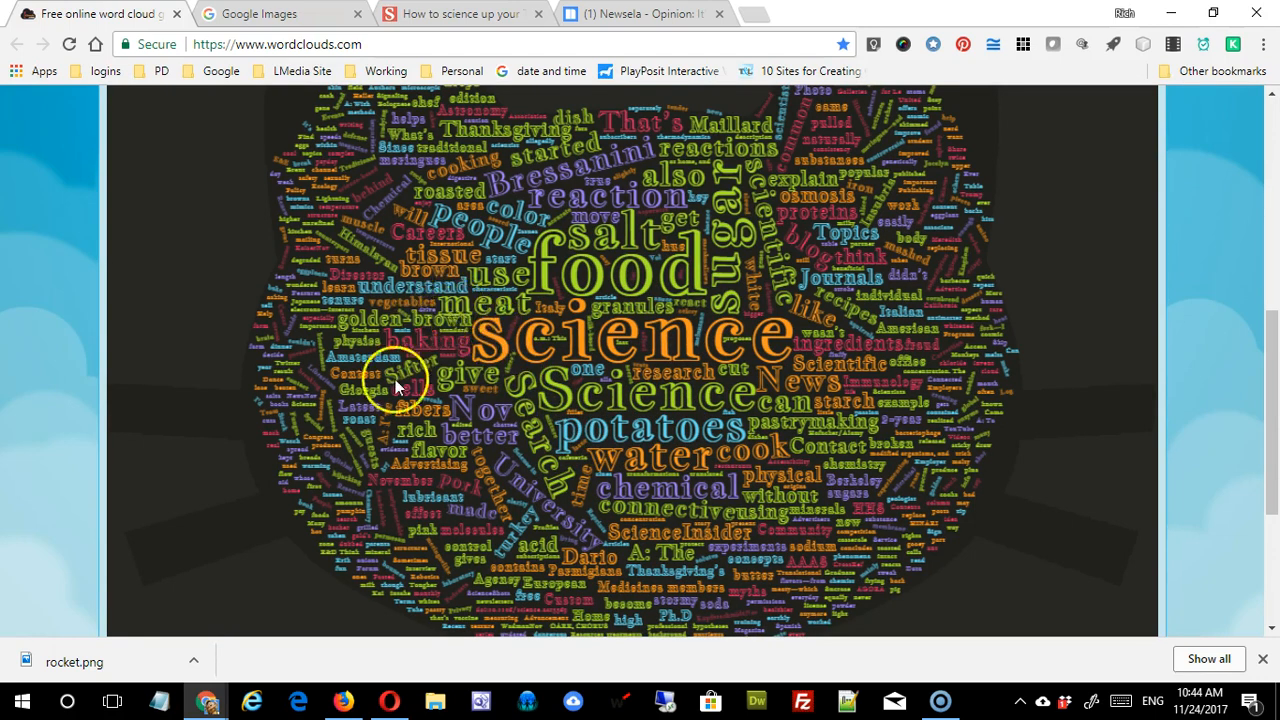
pyautogui.scroll(4, 777, 510)
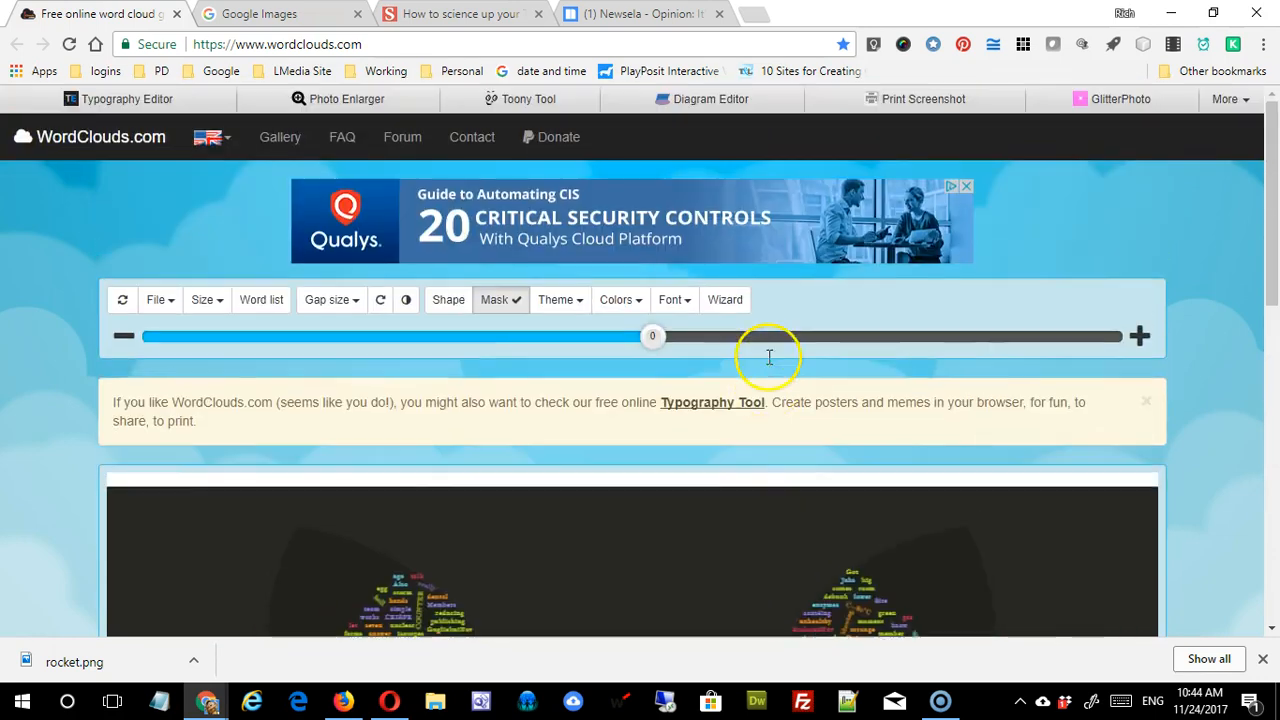
# - Set the font of the words to Impact and check the redrawn word cloud
pyautogui.click(688, 303)
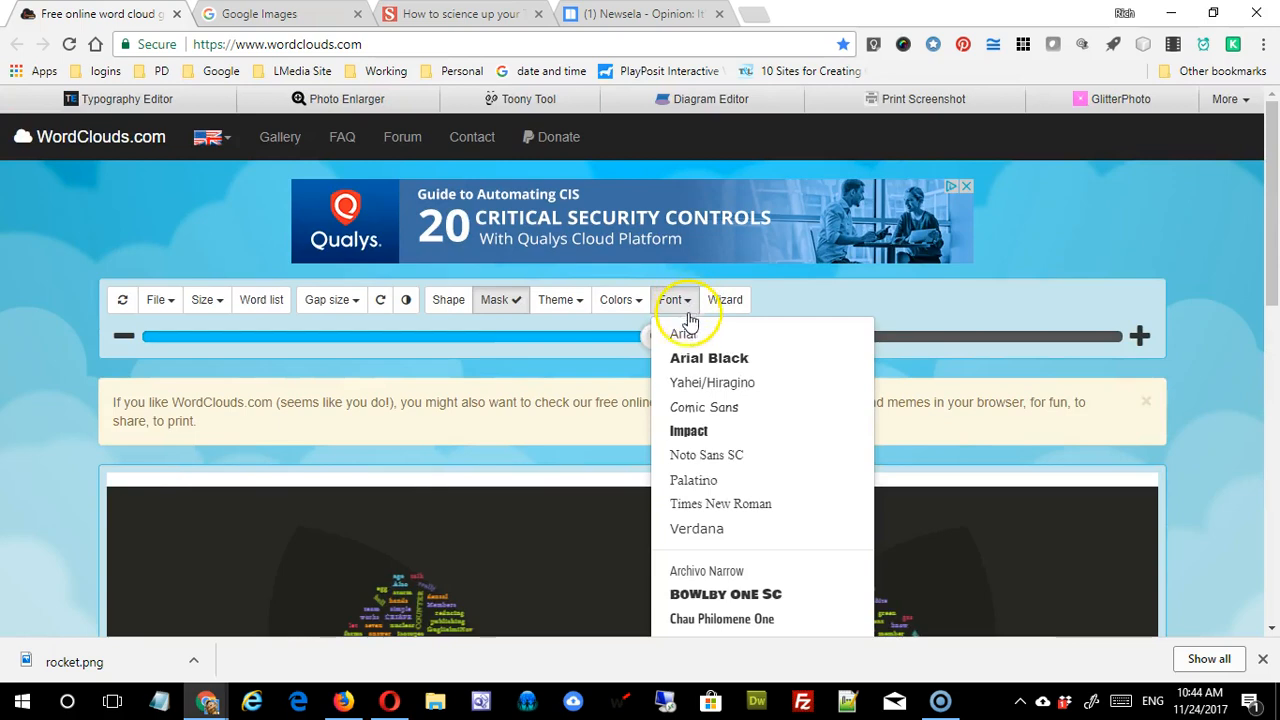
pyautogui.click(724, 432)
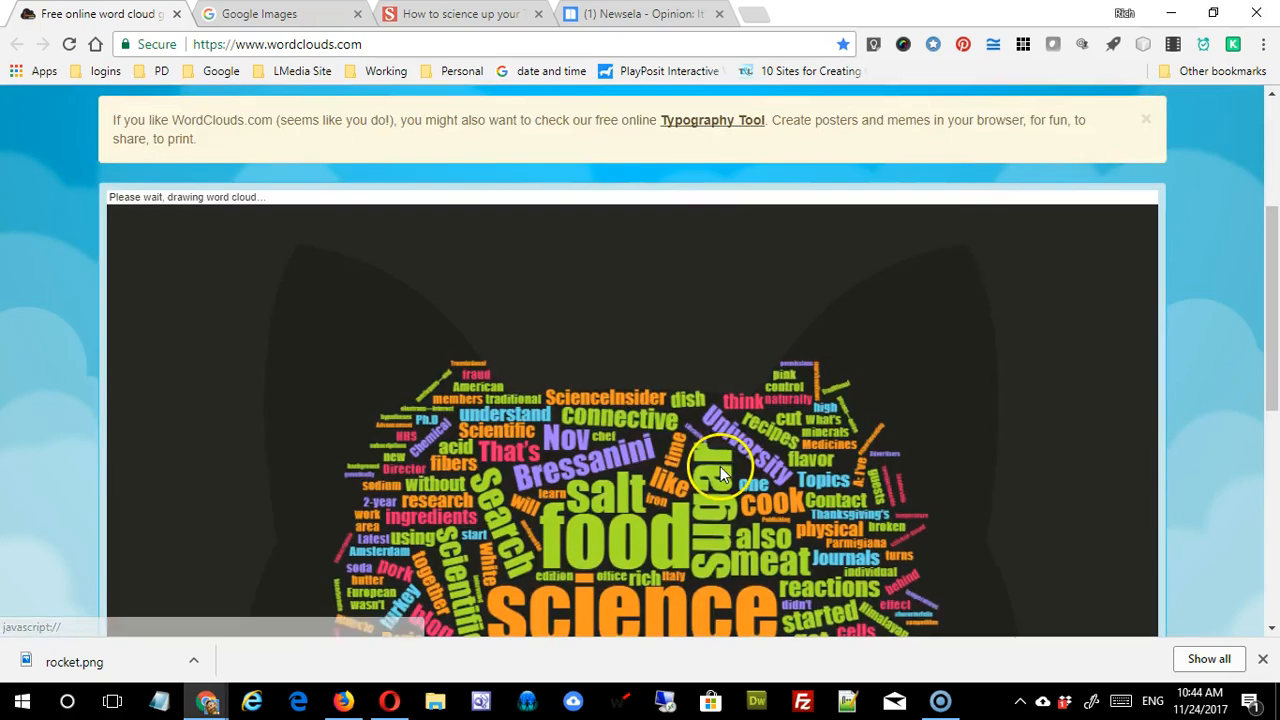
pyautogui.scroll(-4, 720, 466)
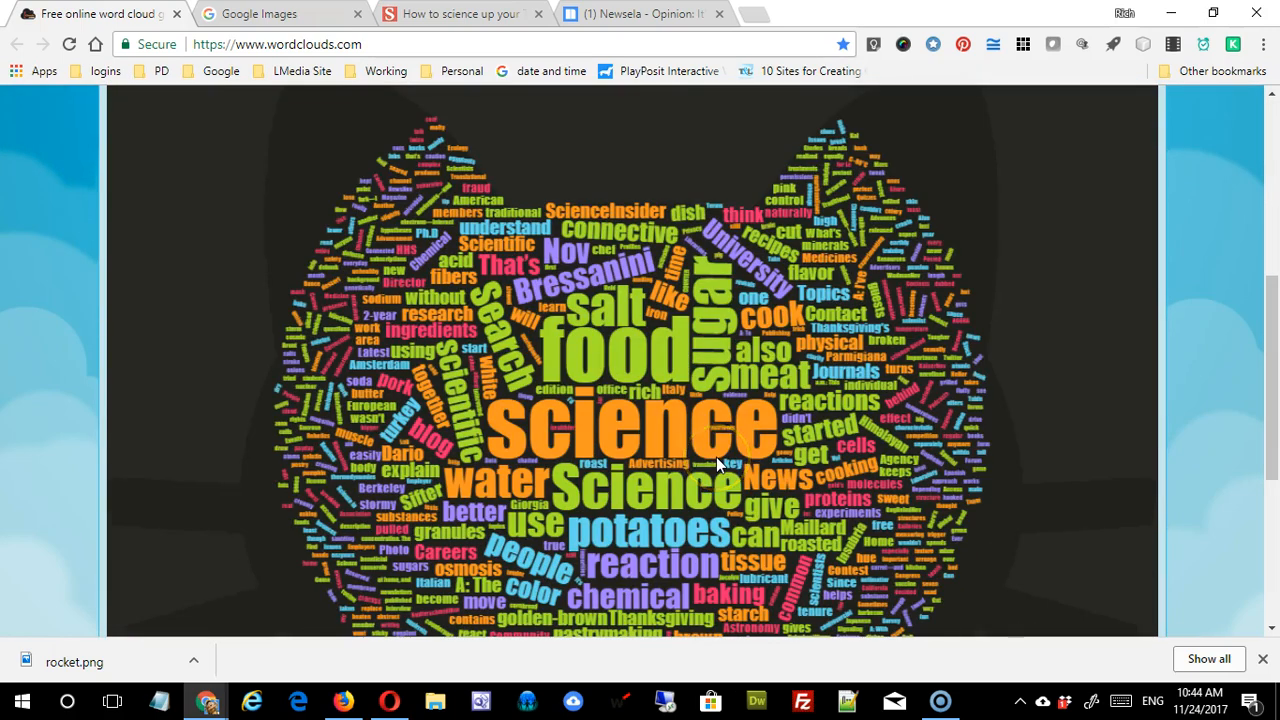
# - Look over the wizard's options for supplying the word cloud text and close it without choosing one
pyautogui.scroll(4, 716, 457)
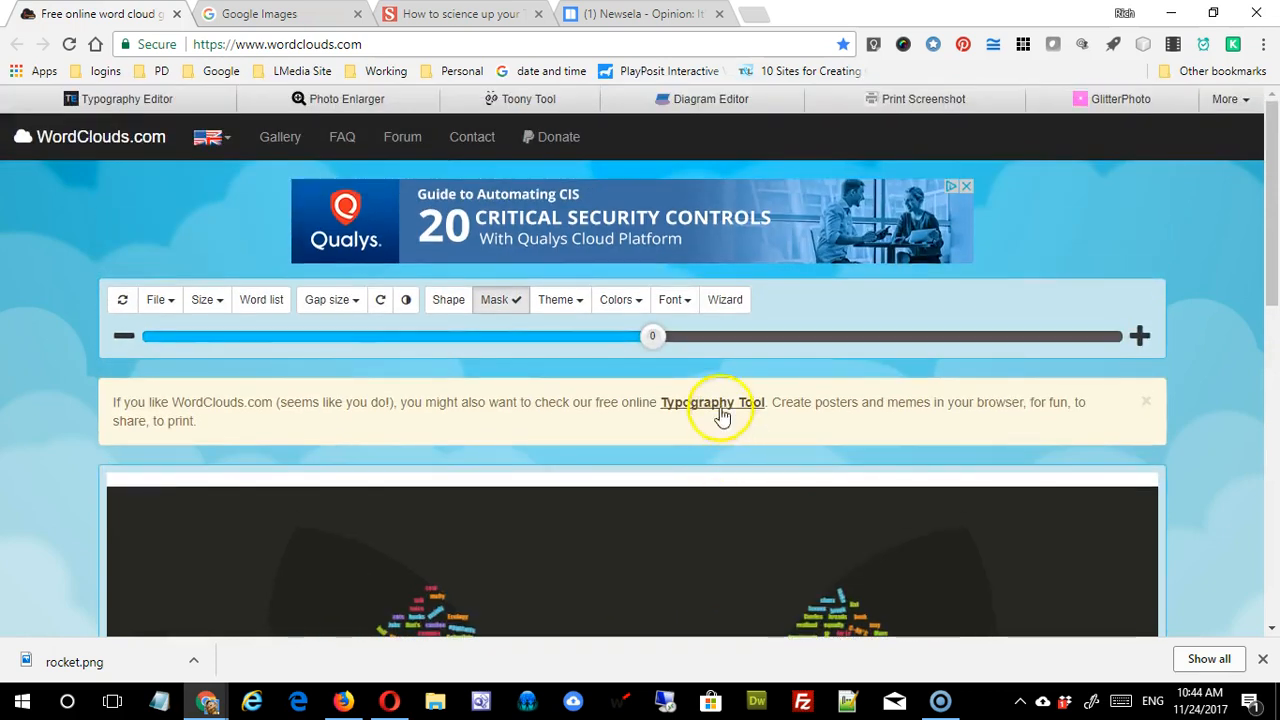
pyautogui.click(725, 303)
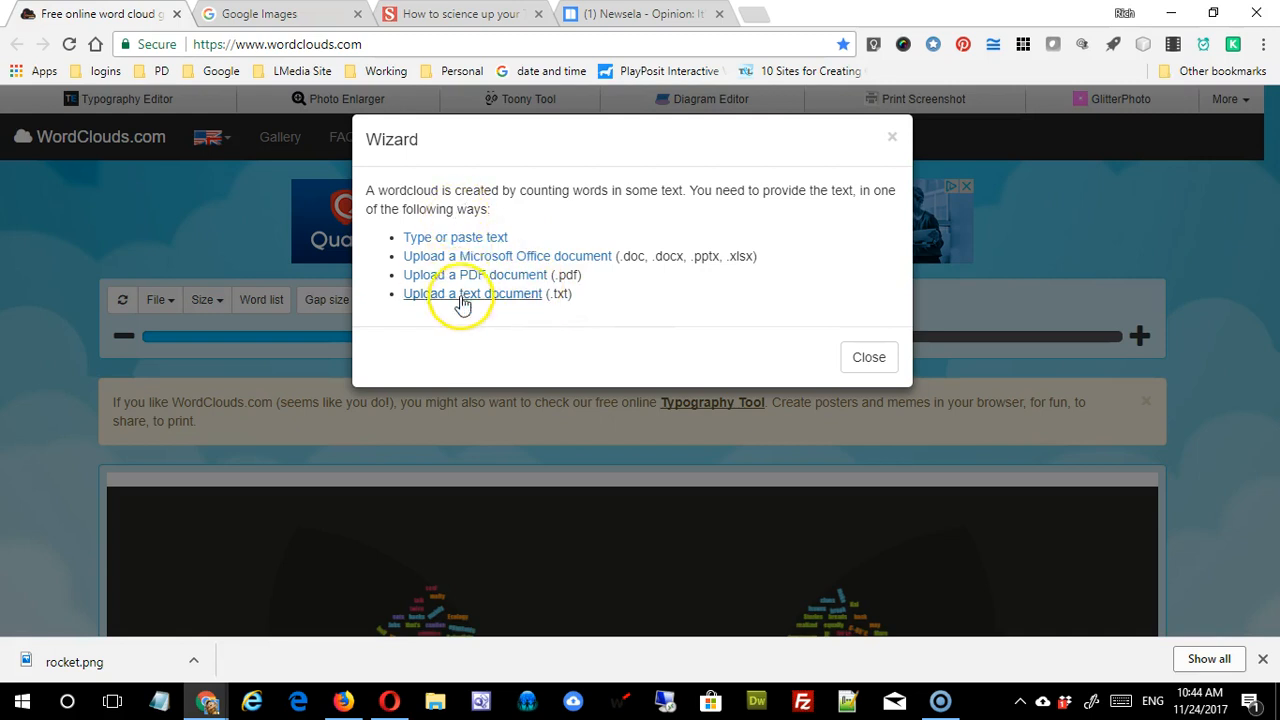
pyautogui.click(869, 358)
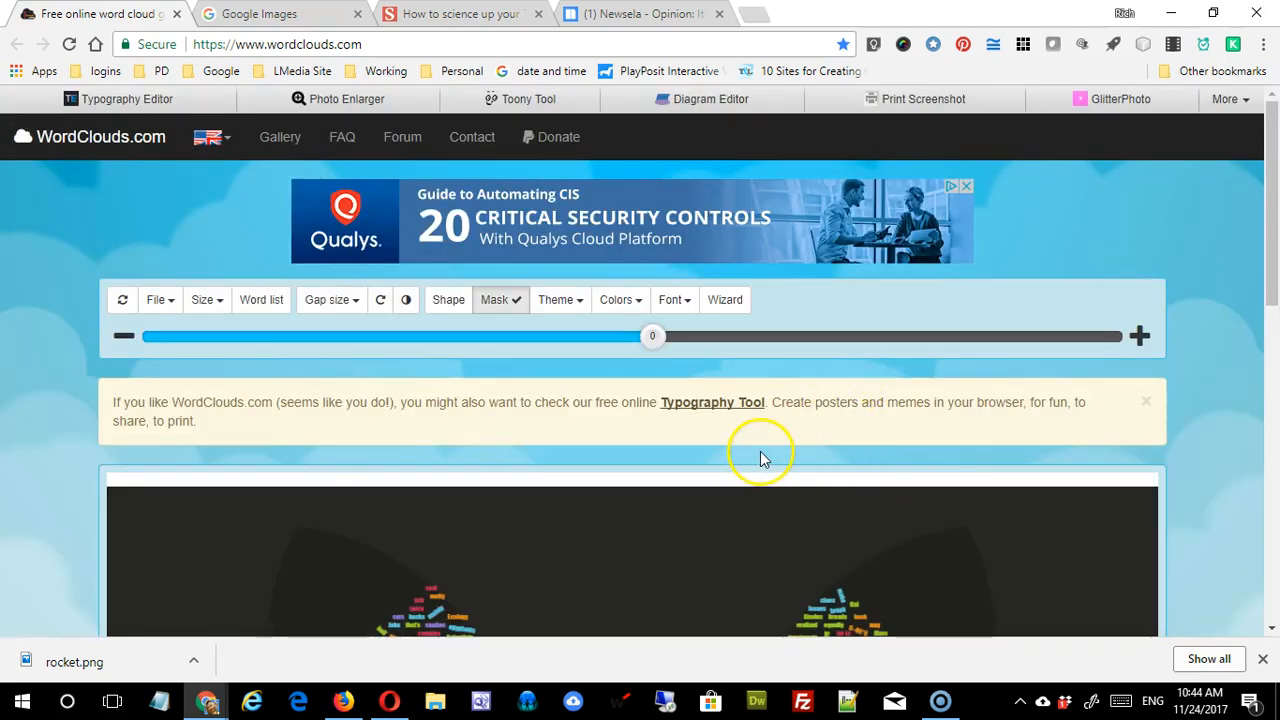
# - Try the letter A as the shape of the word cloud and dismiss the wizard's next-step hints
pyautogui.click(447, 300)
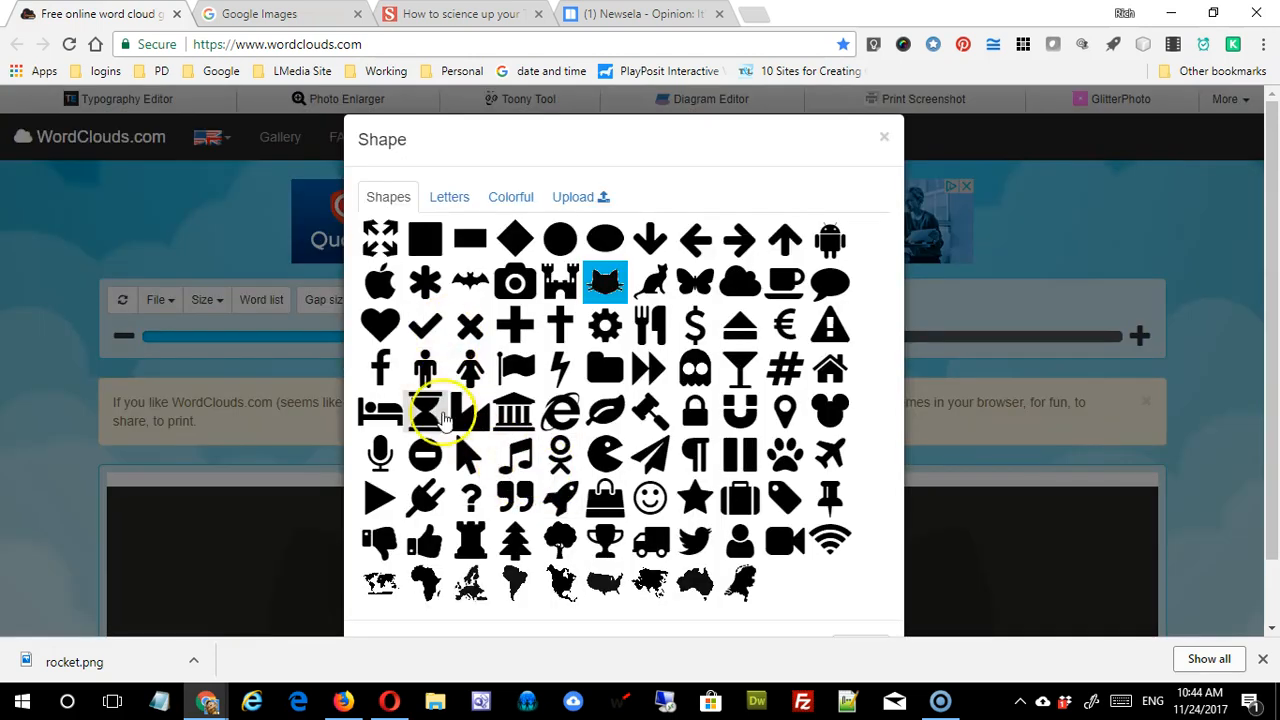
pyautogui.click(449, 197)
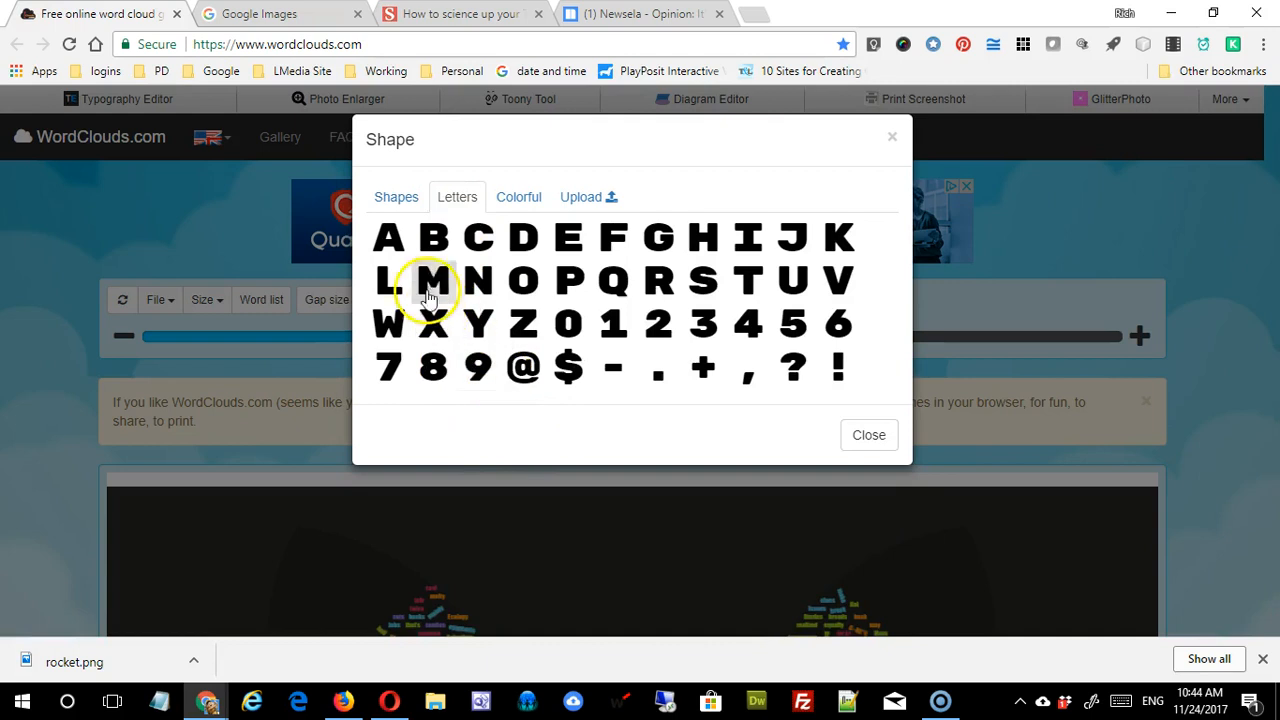
pyautogui.click(407, 248)
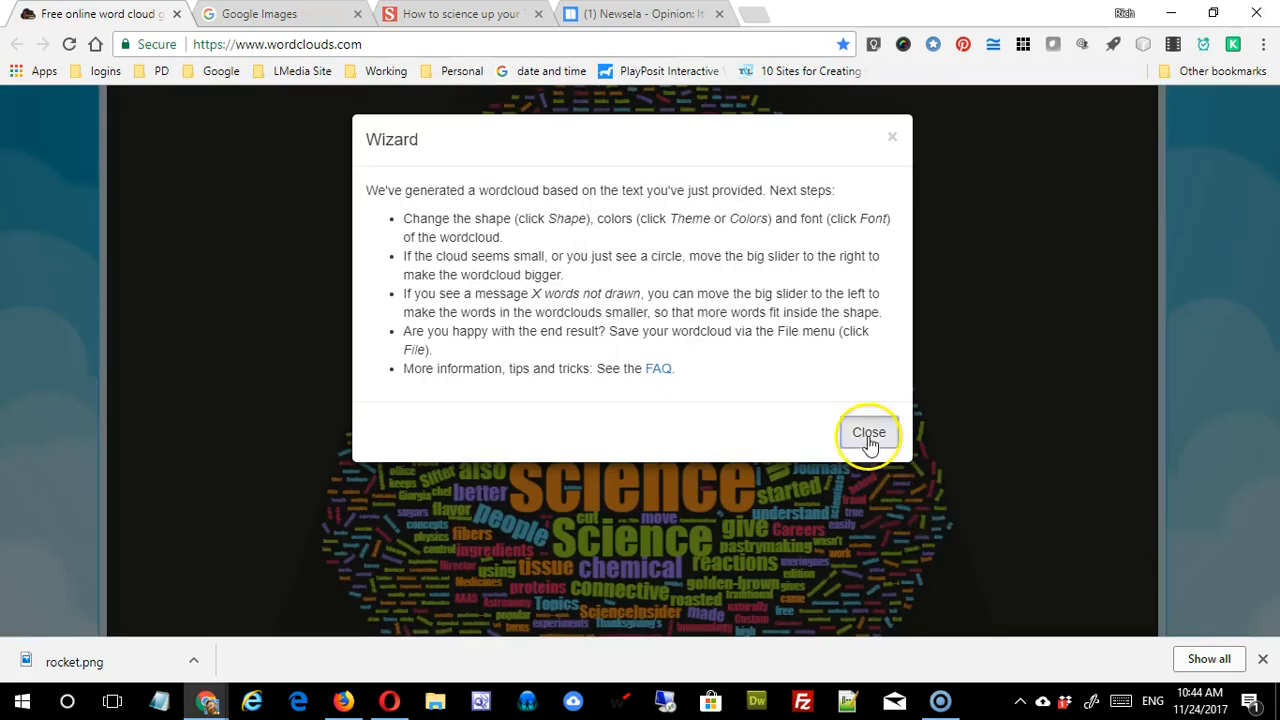
pyautogui.click(869, 431)
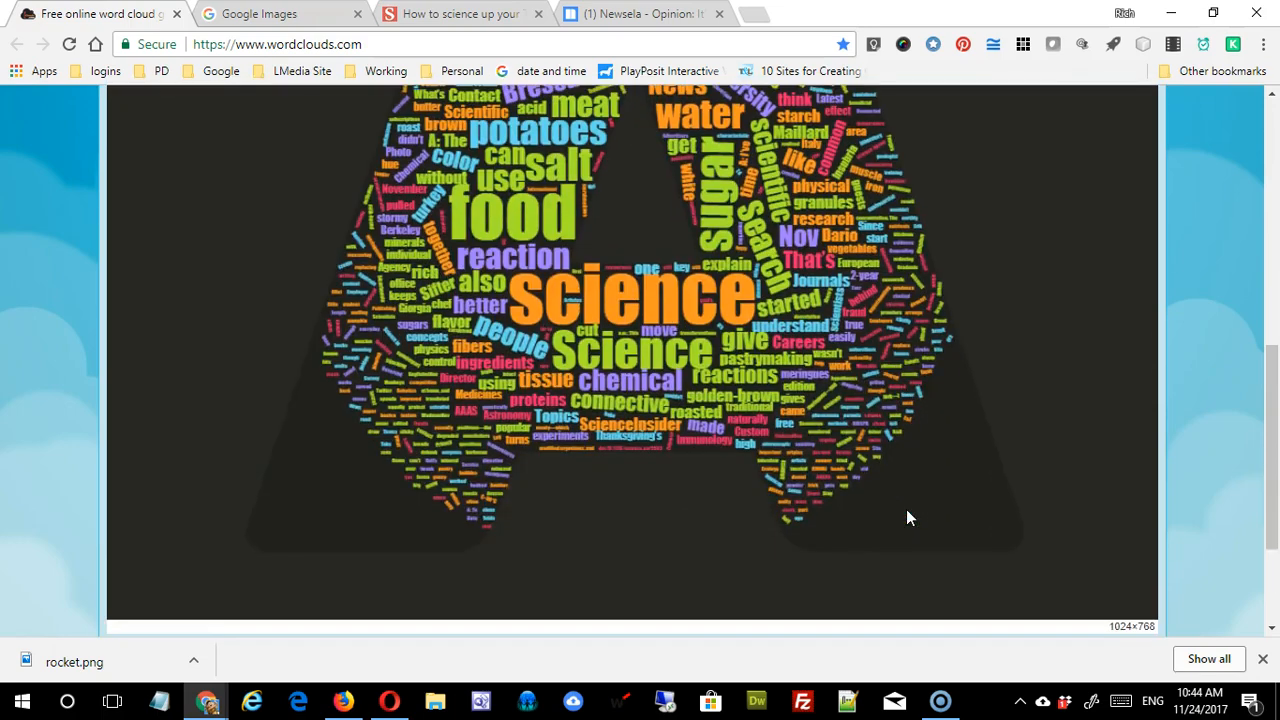
# - Change the word cloud's shape to the second multicolored pinwheel from the colorful shapes and check the redrawn cloud
pyautogui.scroll(3, 859, 505)
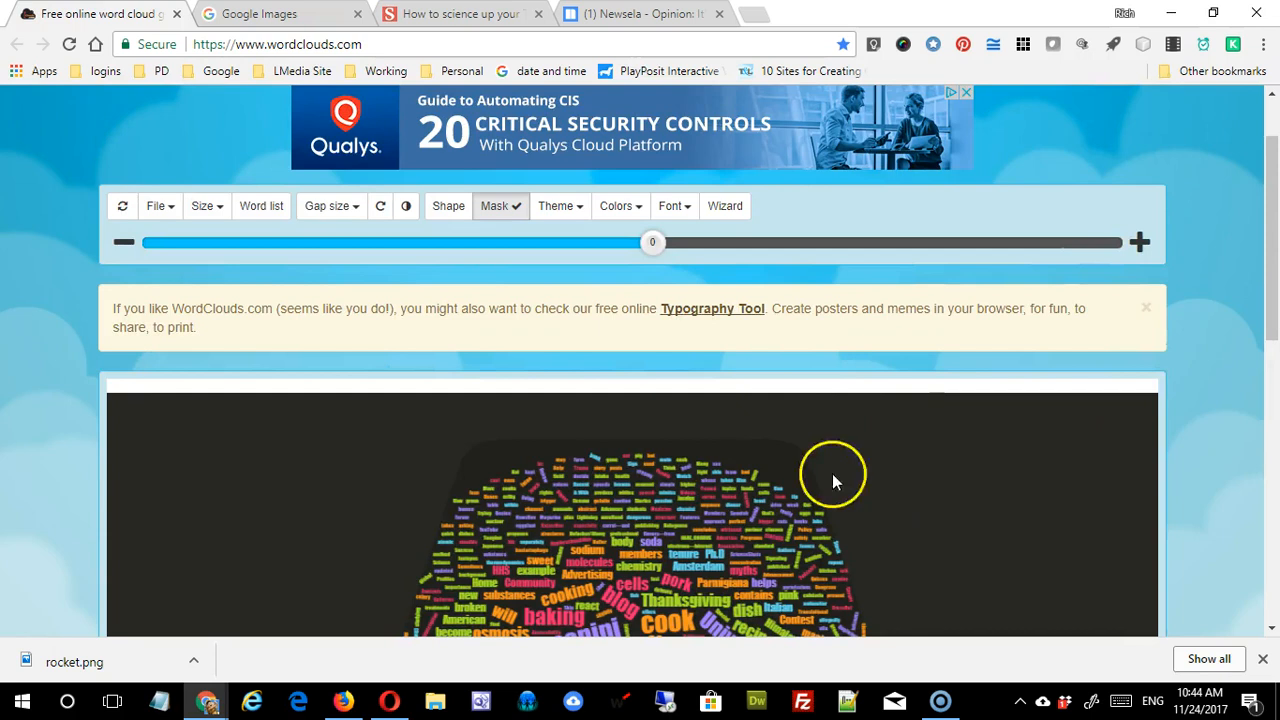
pyautogui.click(447, 214)
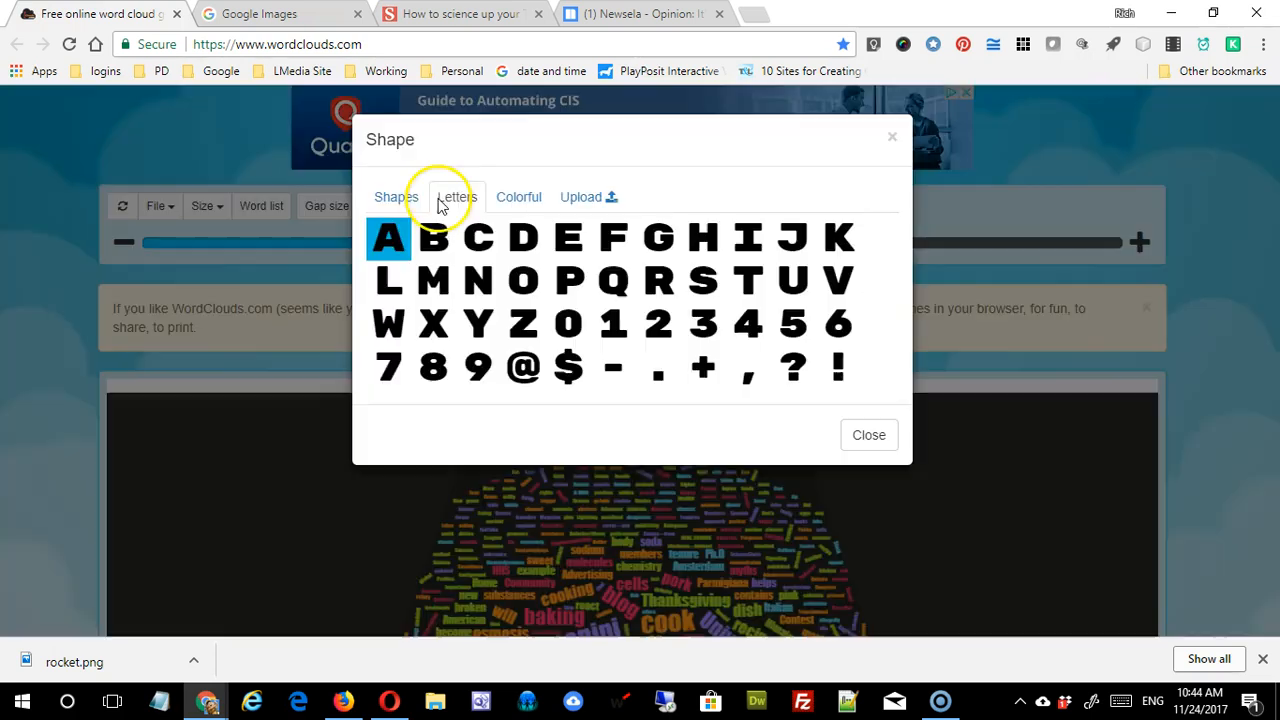
pyautogui.click(519, 202)
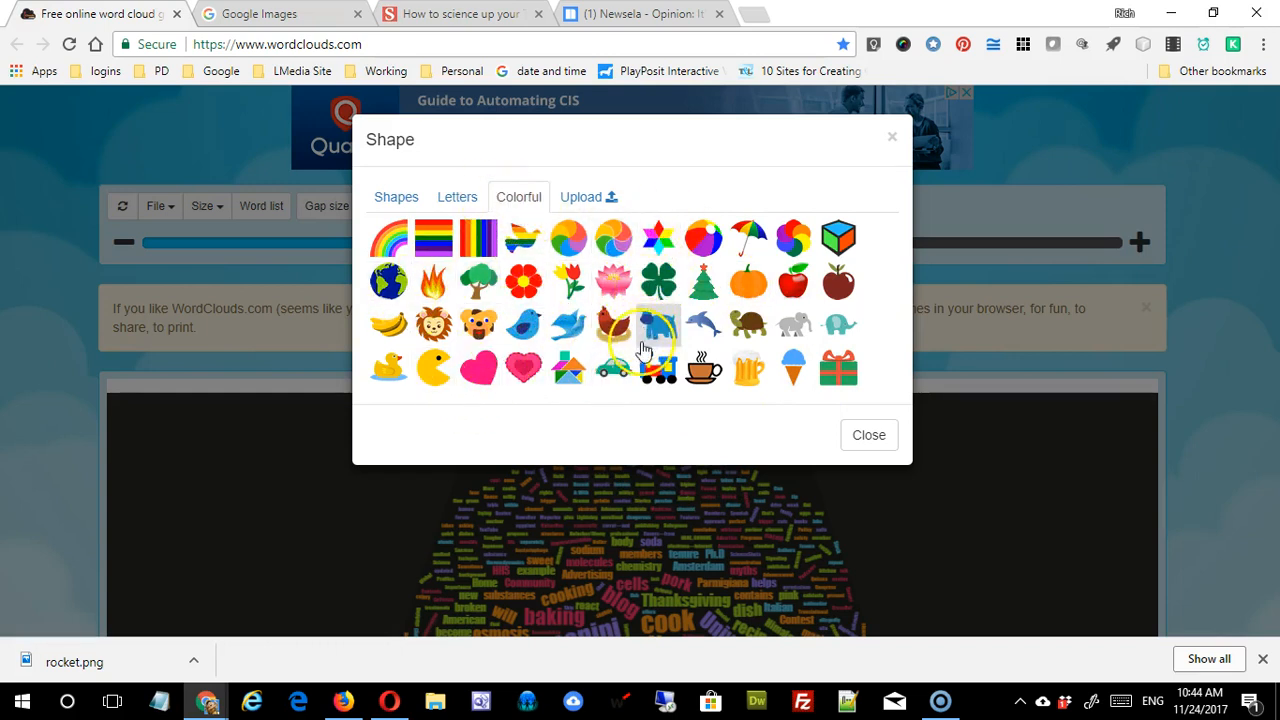
pyautogui.click(613, 240)
pyautogui.click(869, 435)
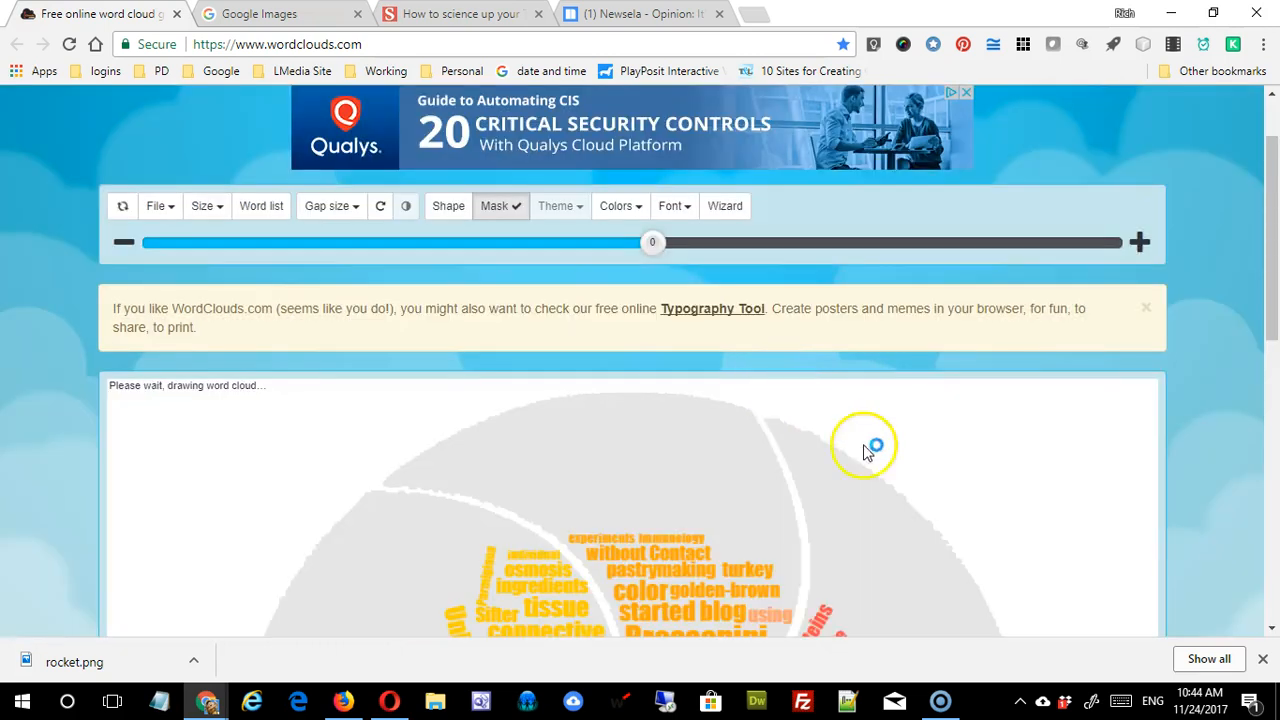
pyautogui.scroll(-3, 982, 498)
pyautogui.scroll(-2, 982, 498)
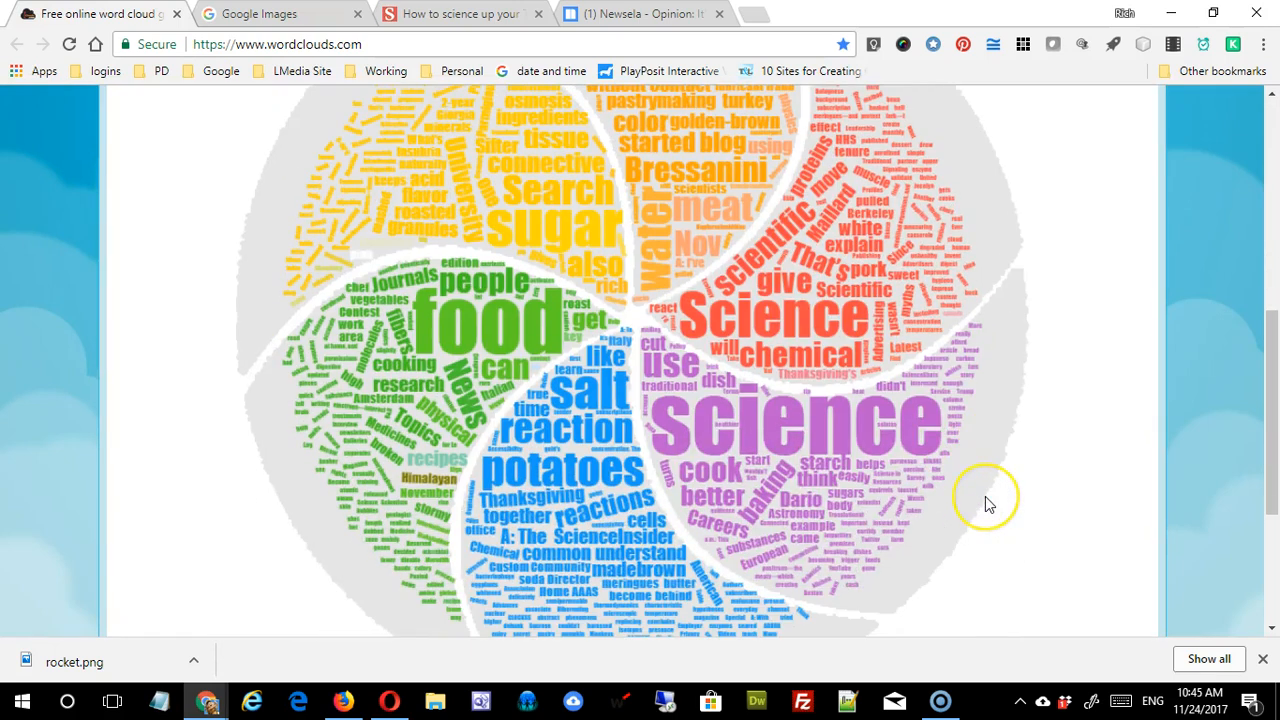
pyautogui.click(838, 338)
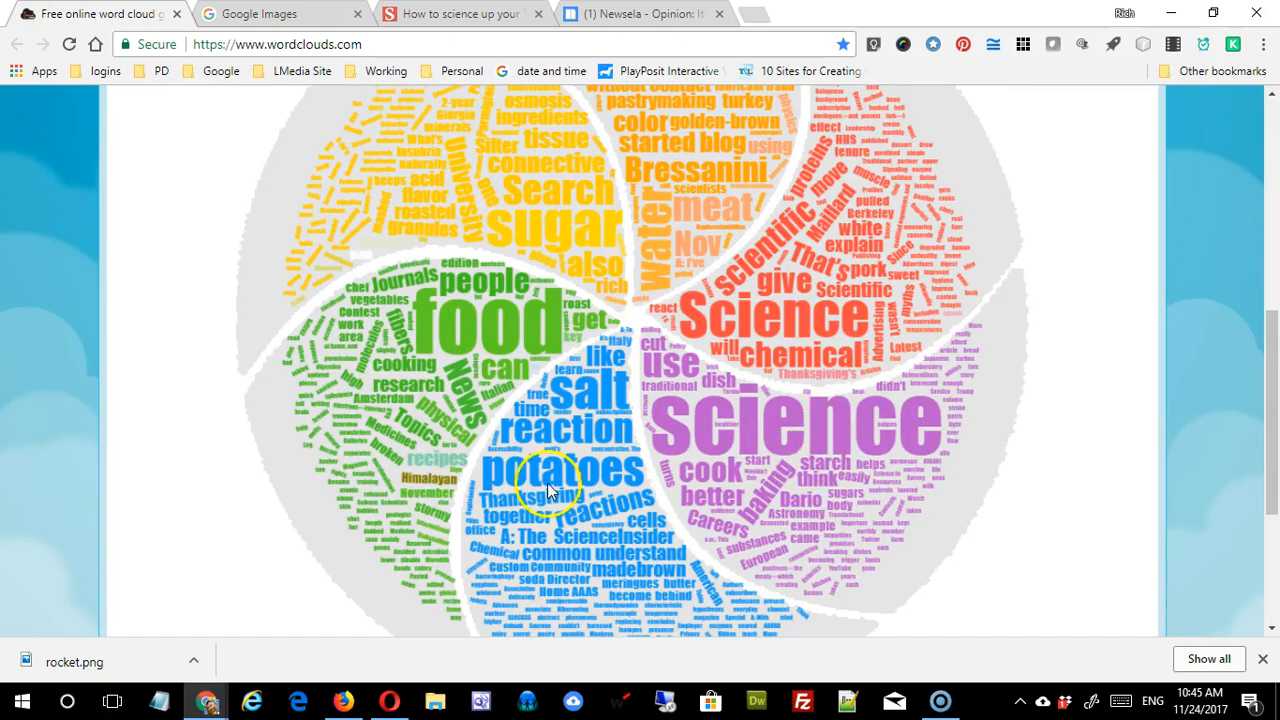
# - Review the image requirements and color options for uploading a custom word cloud shape
pyautogui.scroll(5, 695, 480)
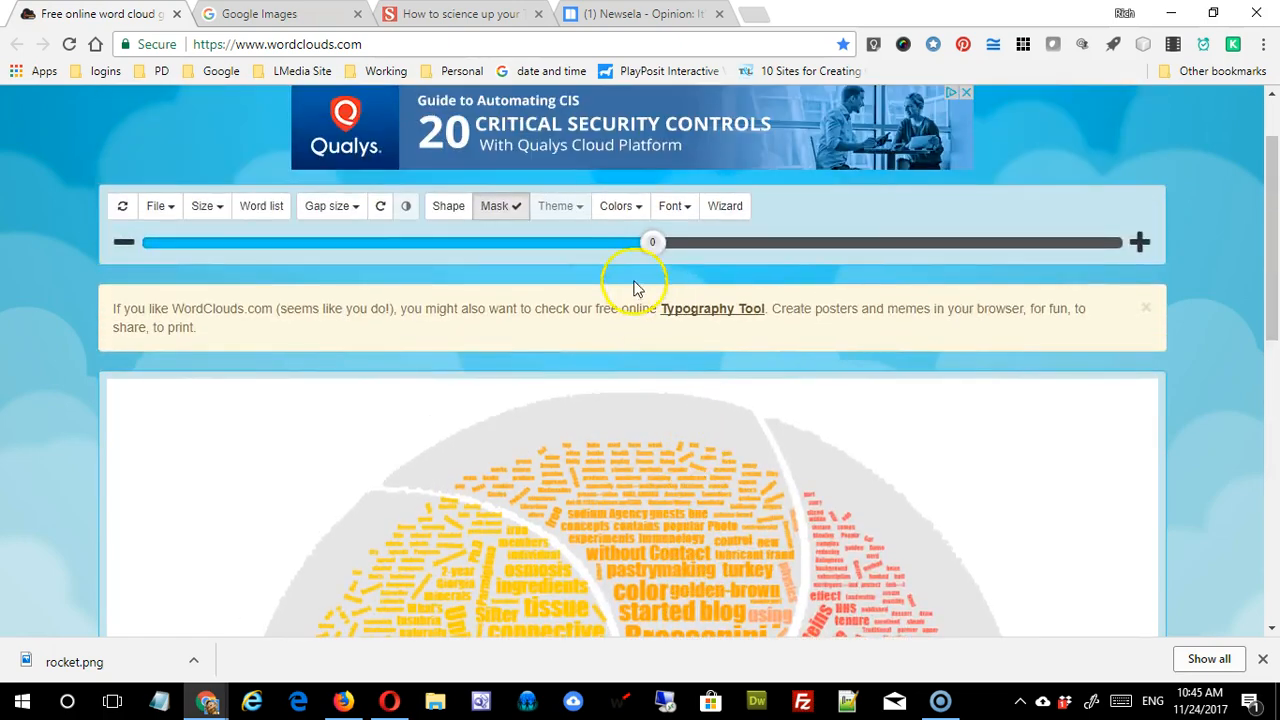
pyautogui.click(449, 208)
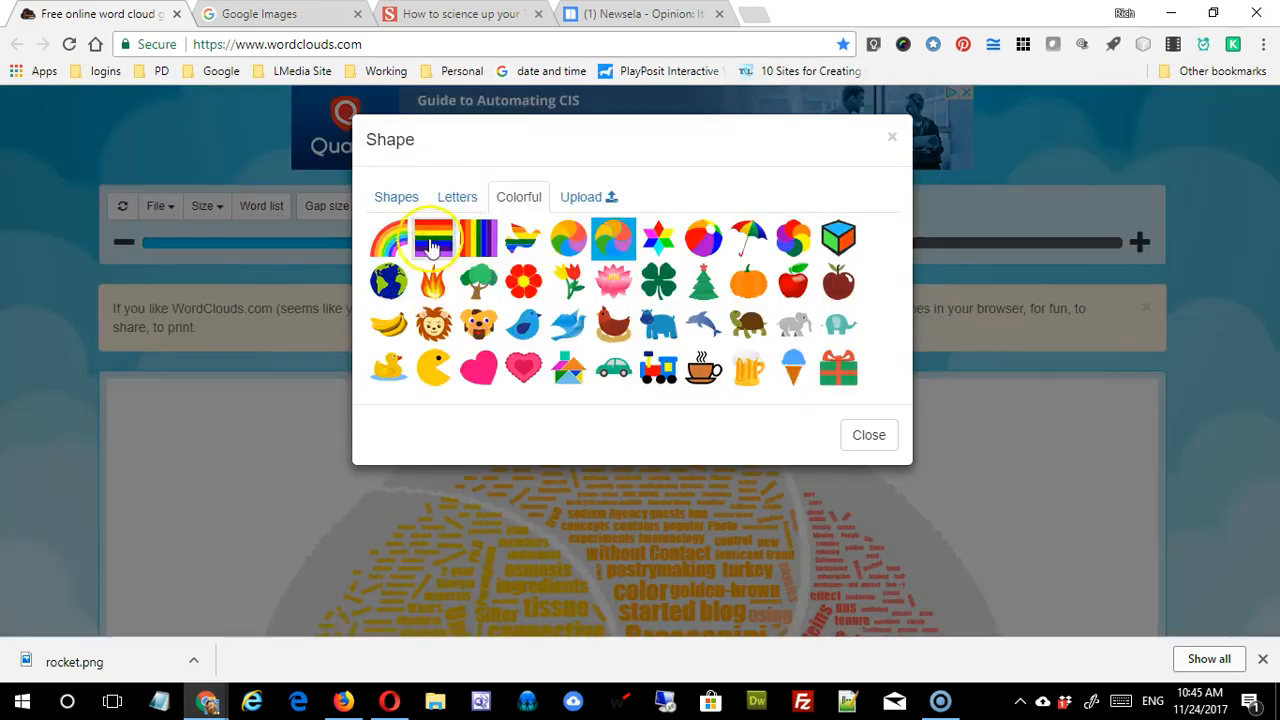
pyautogui.click(578, 200)
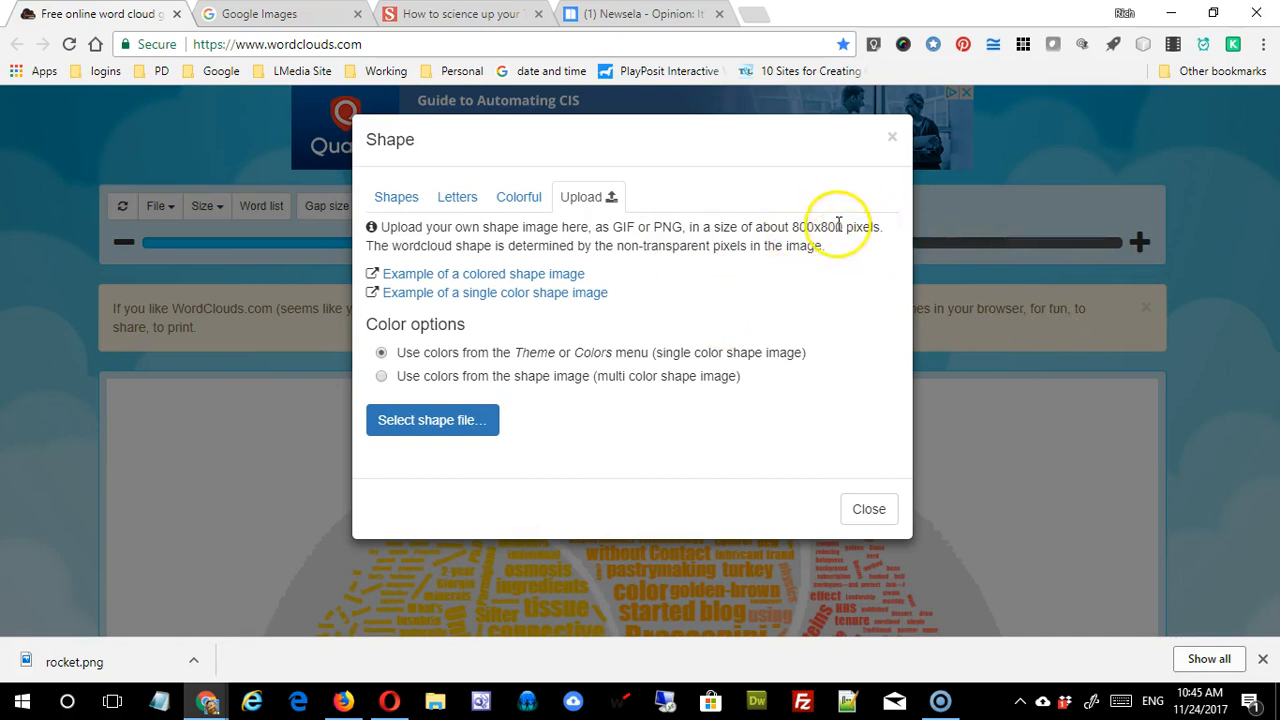
# - Switch to Google Images and search for "rocket"
pyautogui.click(258, 15)
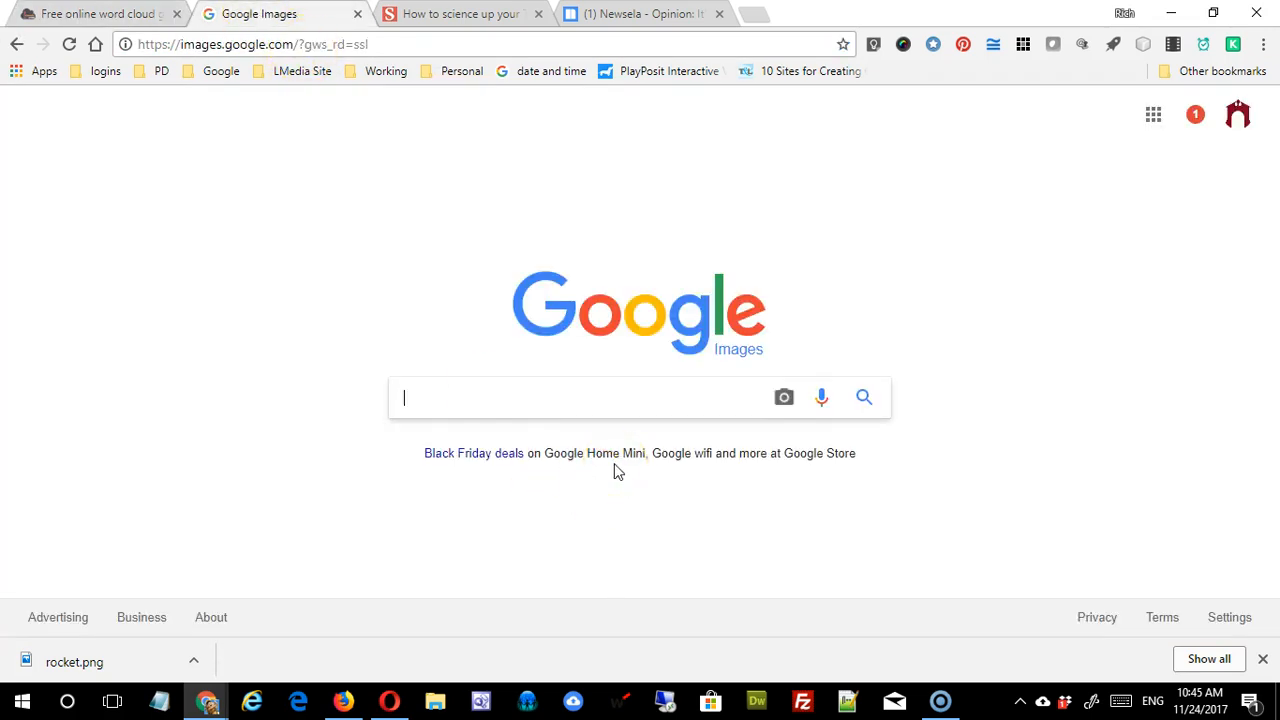
pyautogui.write('rocket')
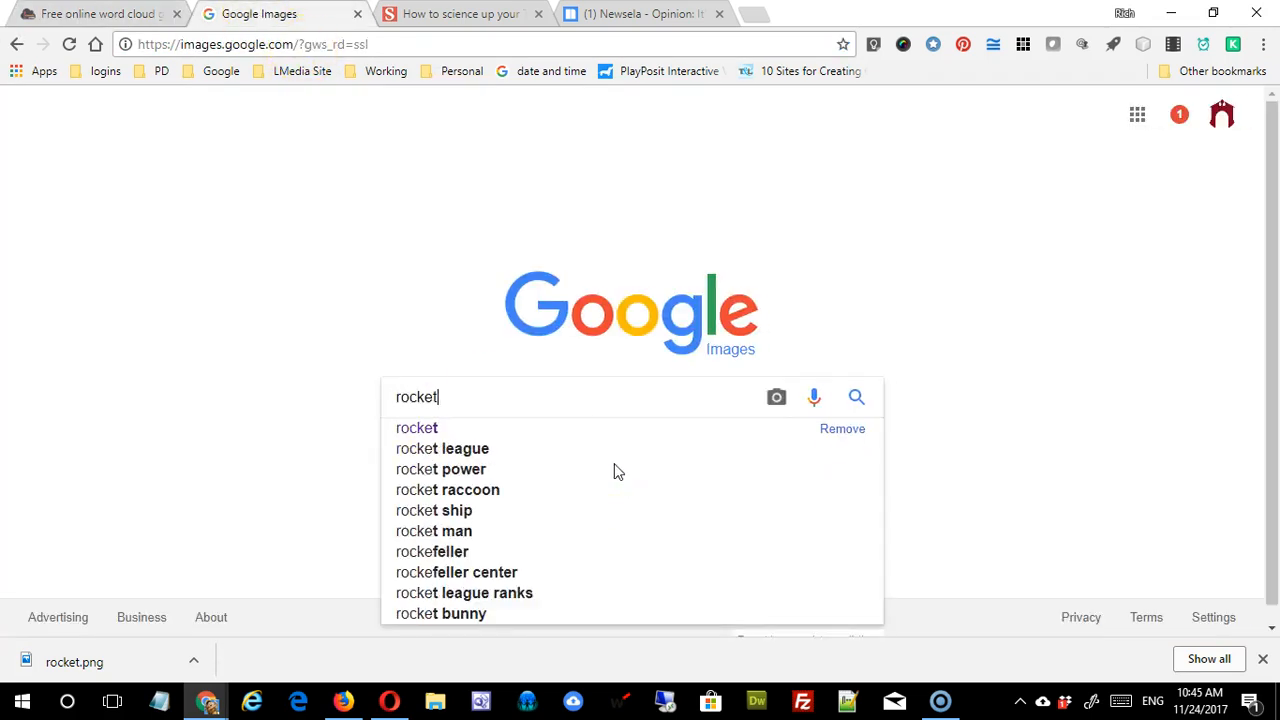
pyautogui.press('Return')
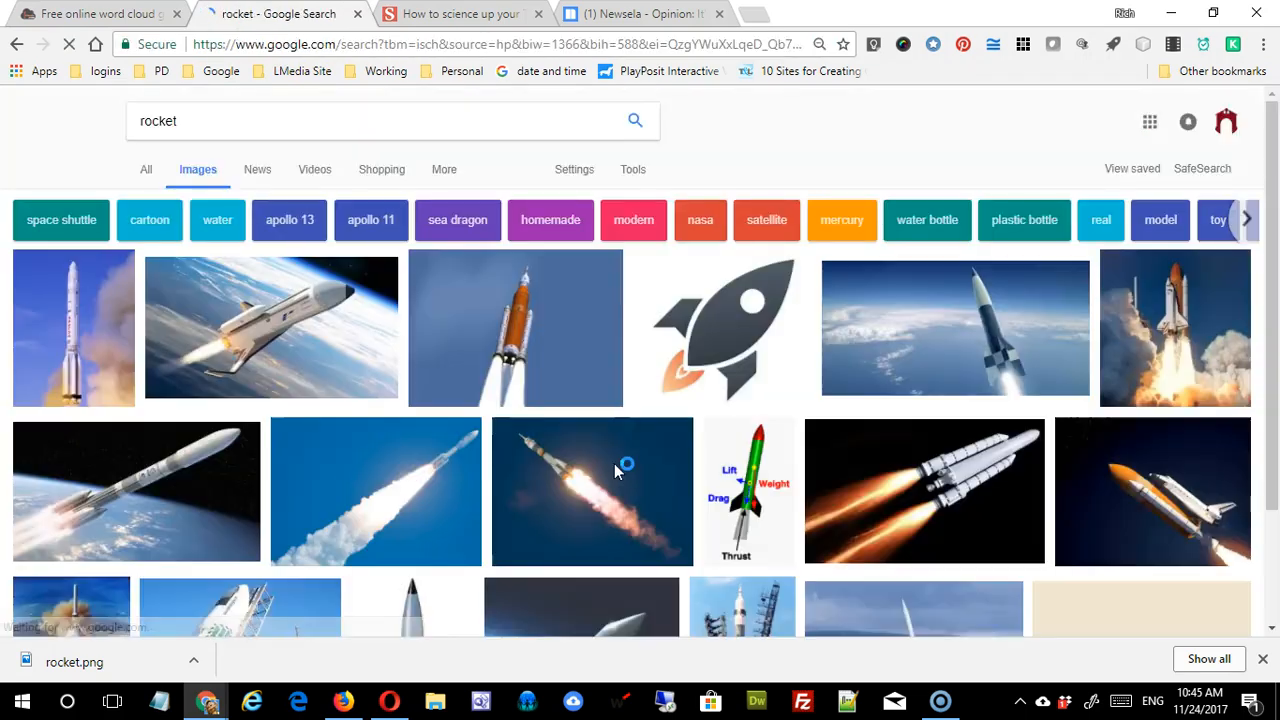
pyautogui.click(300, 568)
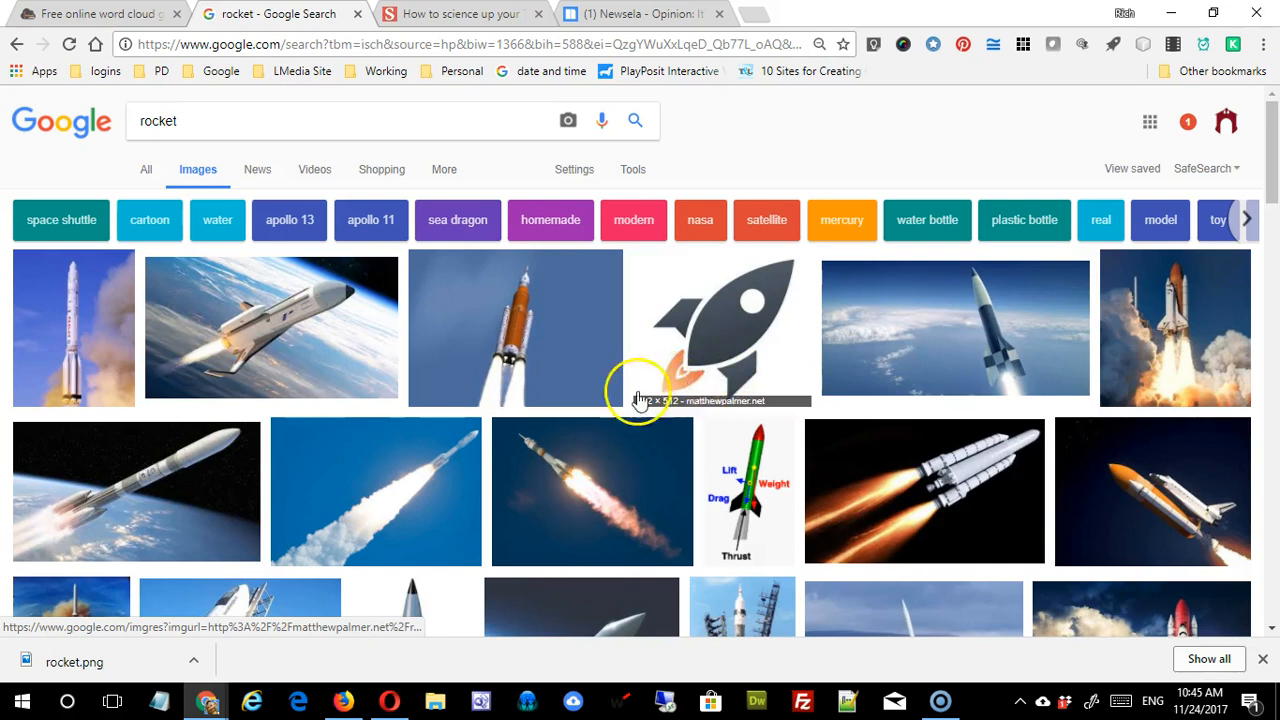
# - Filter the rocket image results to transparent images and look through them
pyautogui.click(633, 169)
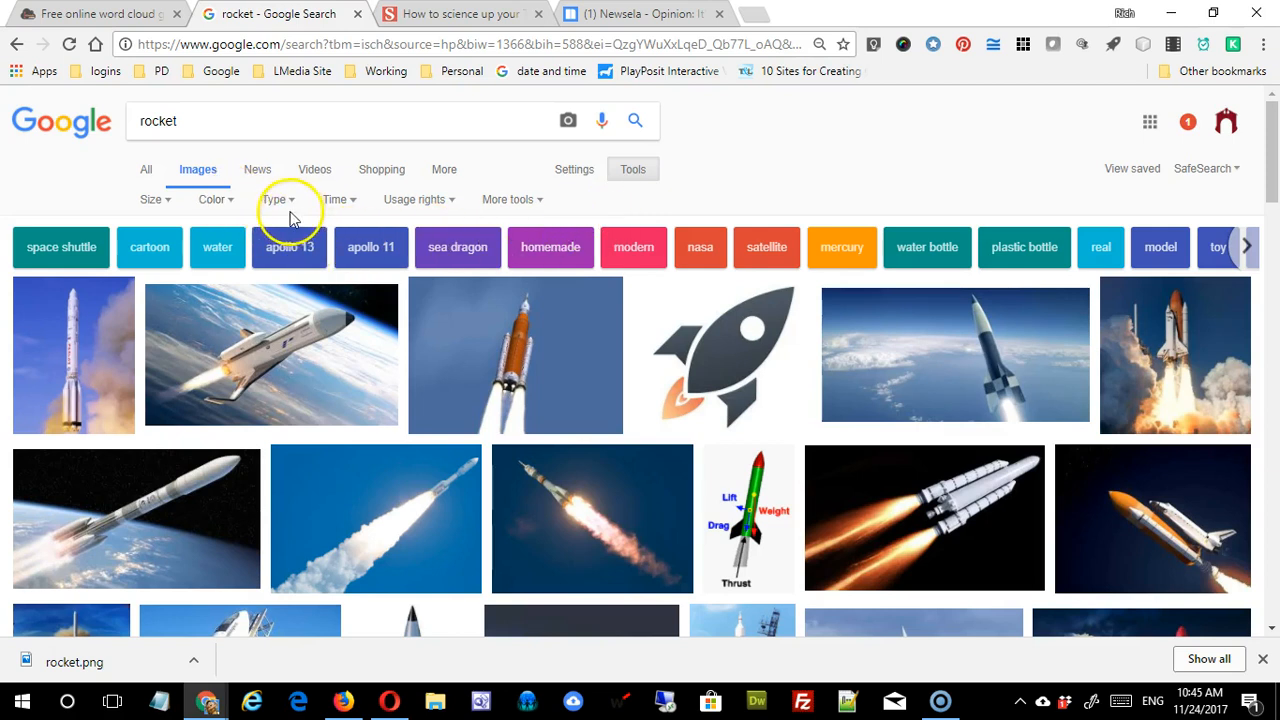
pyautogui.click(231, 203)
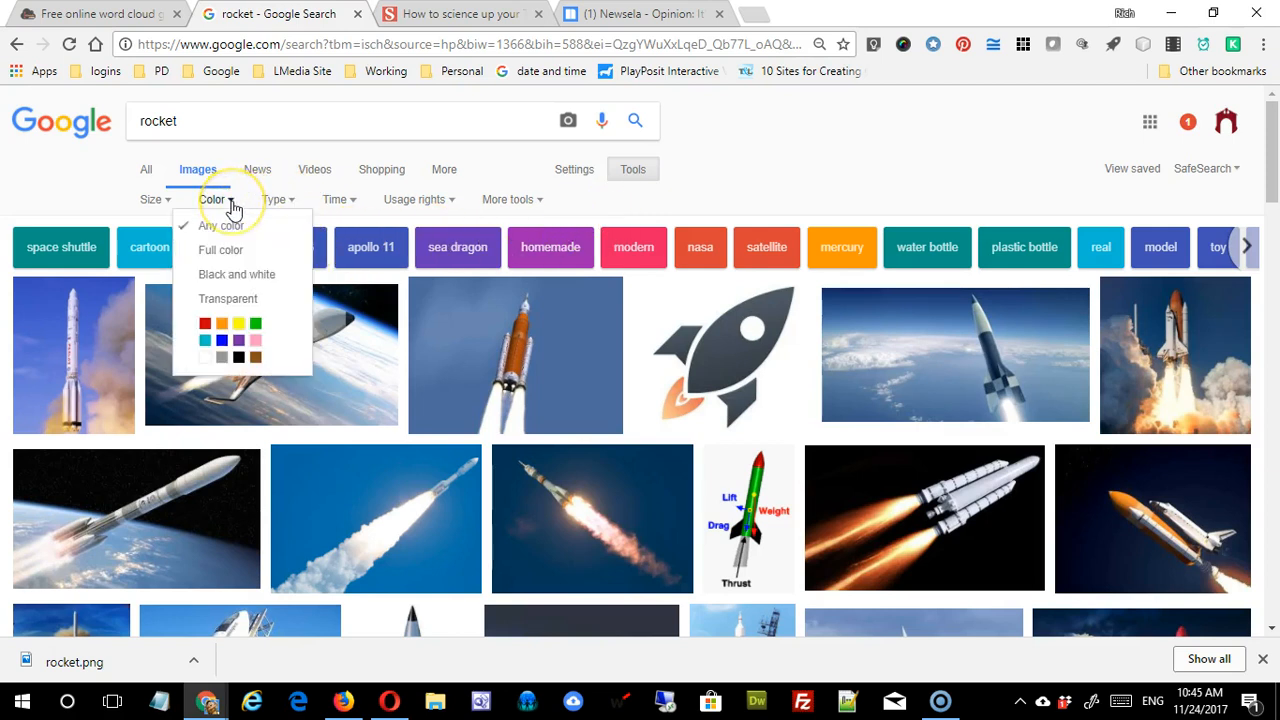
pyautogui.click(232, 300)
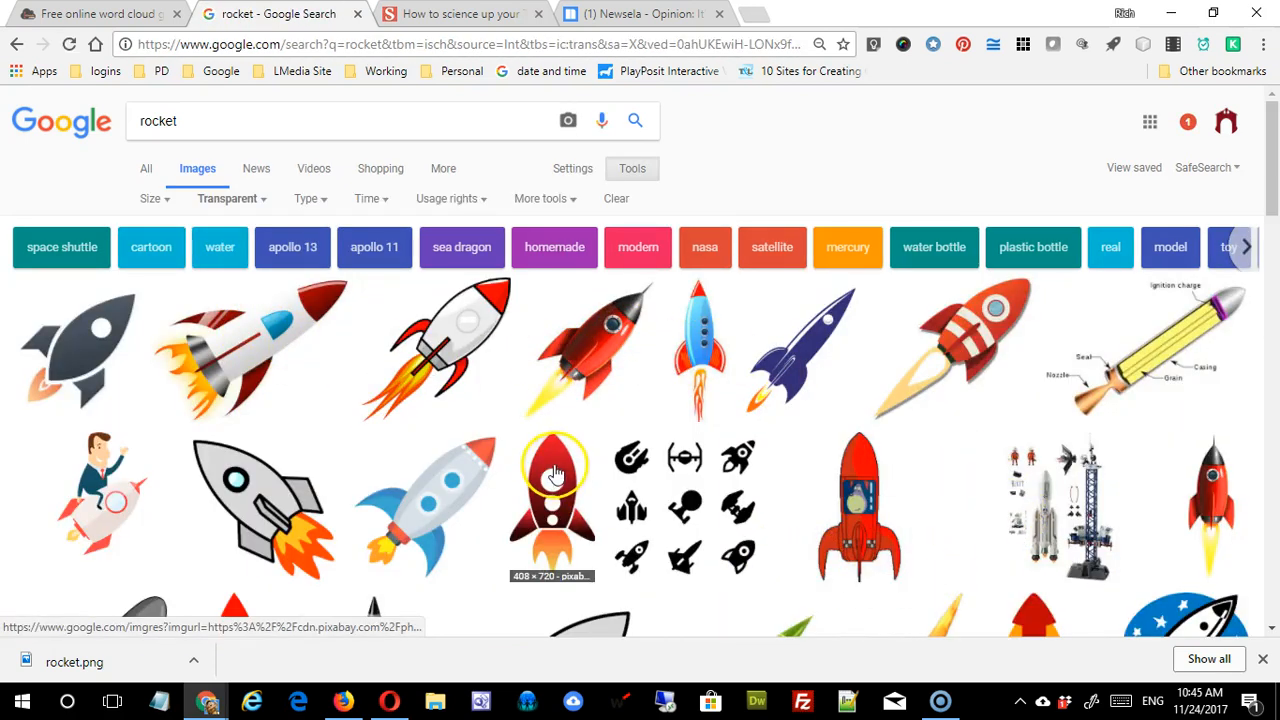
pyautogui.scroll(-4, 765, 472)
pyautogui.scroll(4, 765, 472)
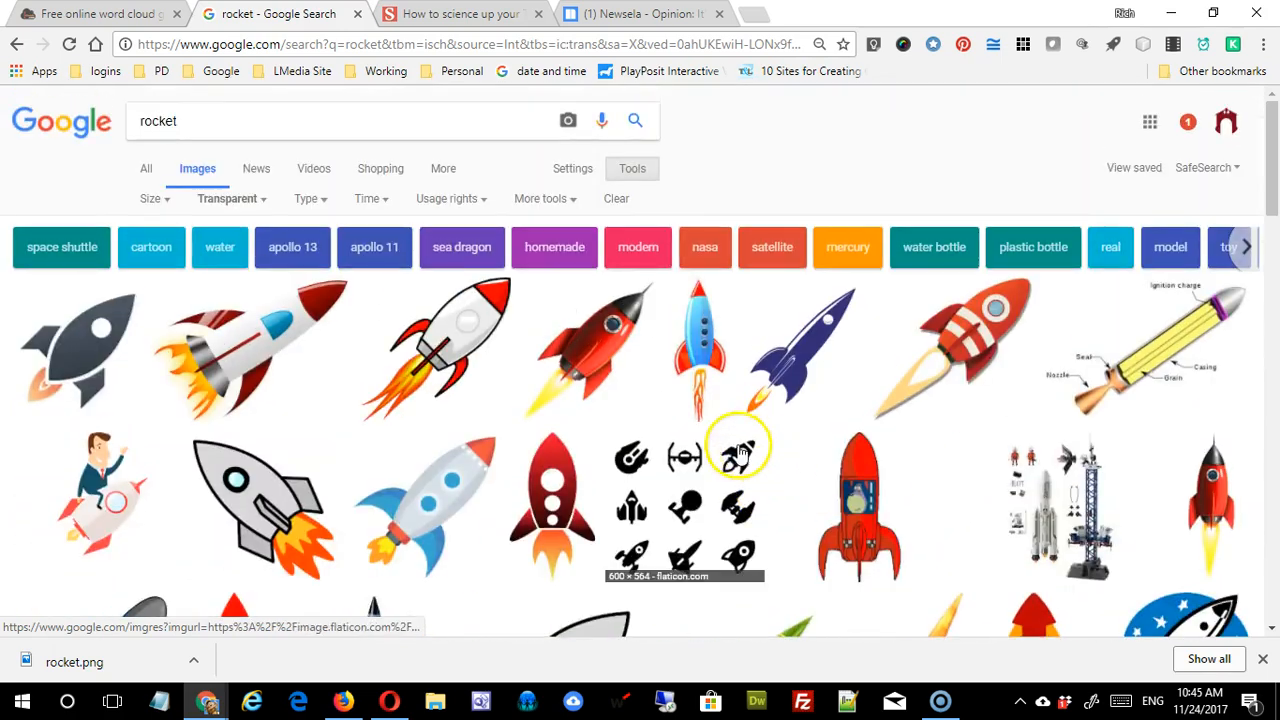
# - Narrow the transparent rocket images to the clip art type and look through the results
pyautogui.click(330, 205)
pyautogui.click(328, 300)
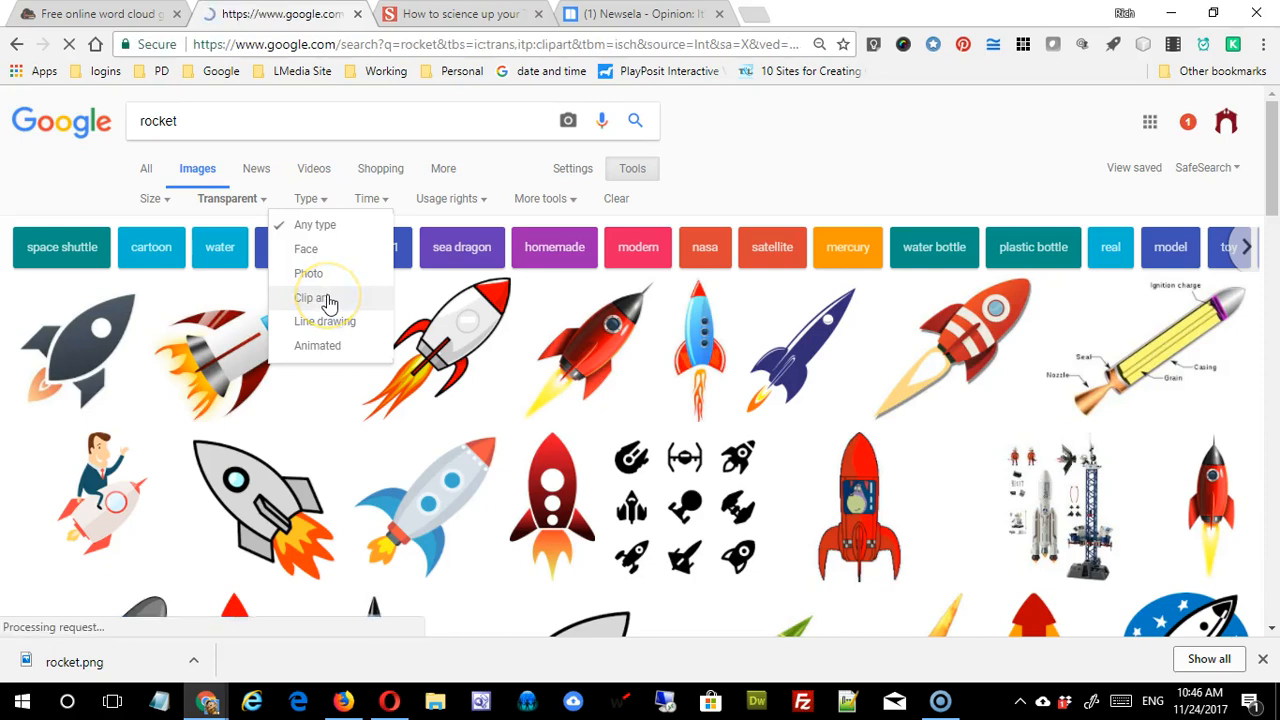
pyautogui.scroll(-2, 773, 525)
pyautogui.scroll(2, 757, 500)
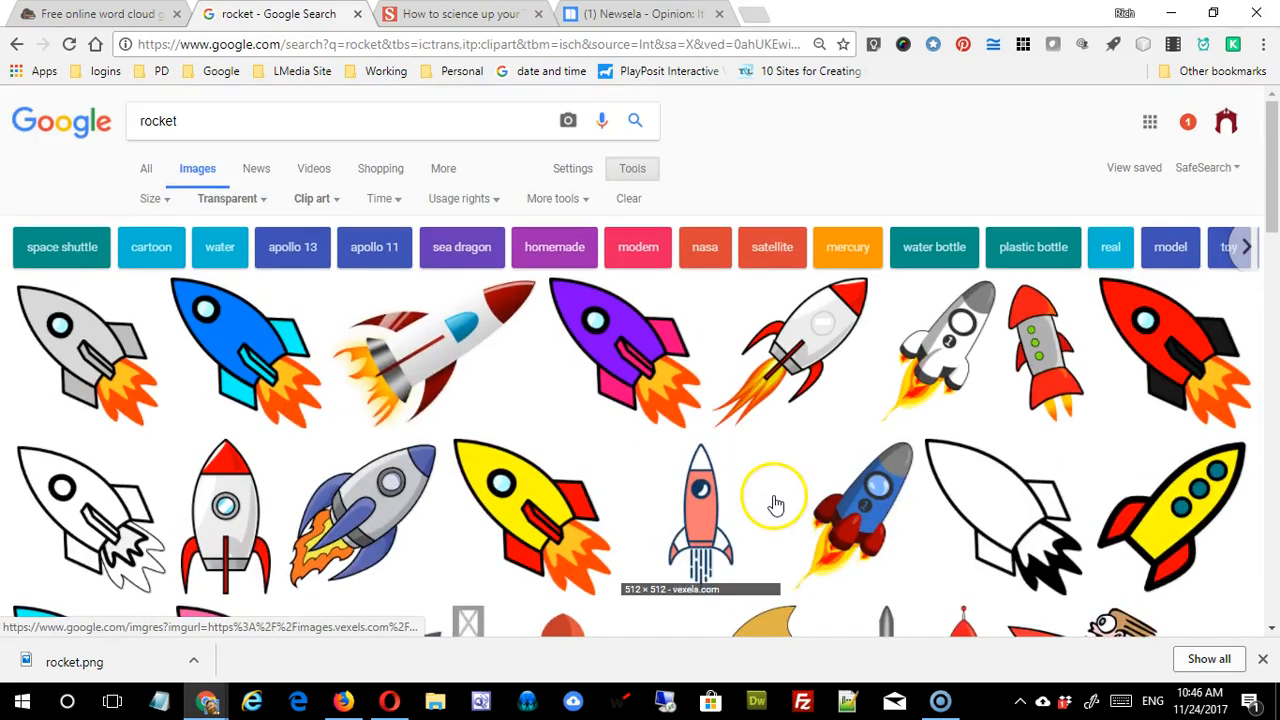
# - Limit the rocket clip art results to images larger than 800×600
pyautogui.click(162, 202)
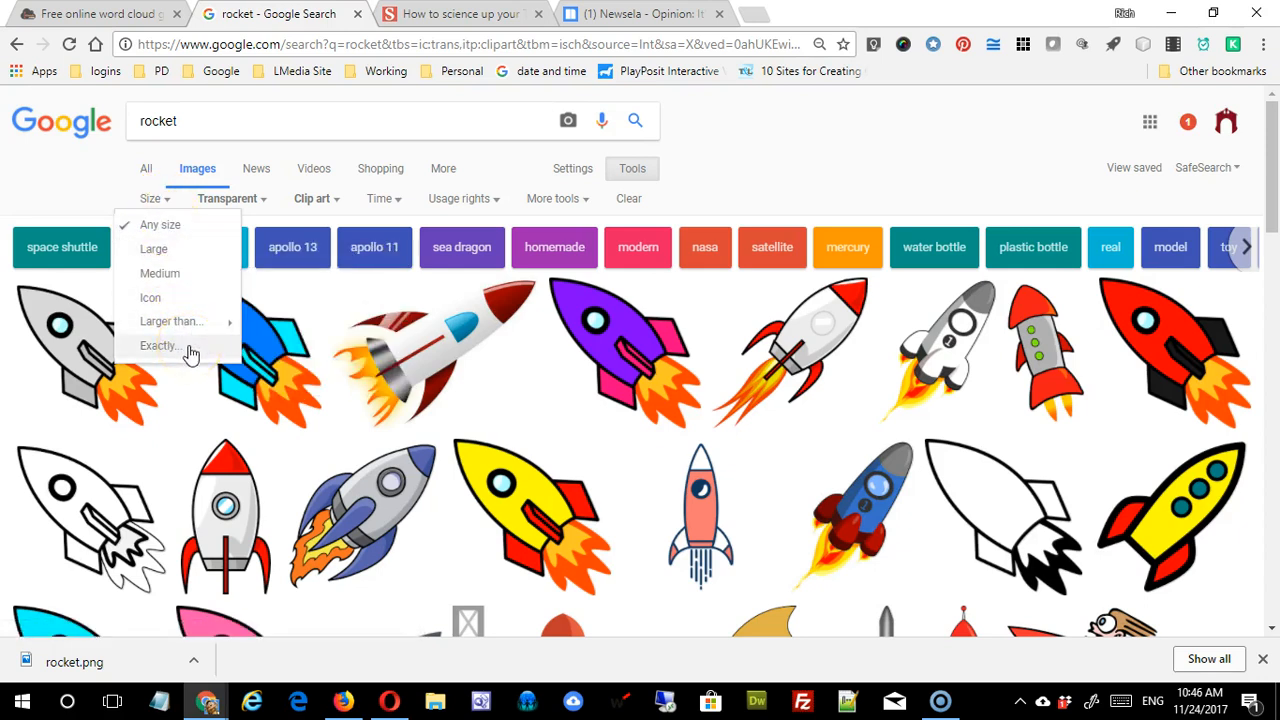
pyautogui.moveTo(185, 322)
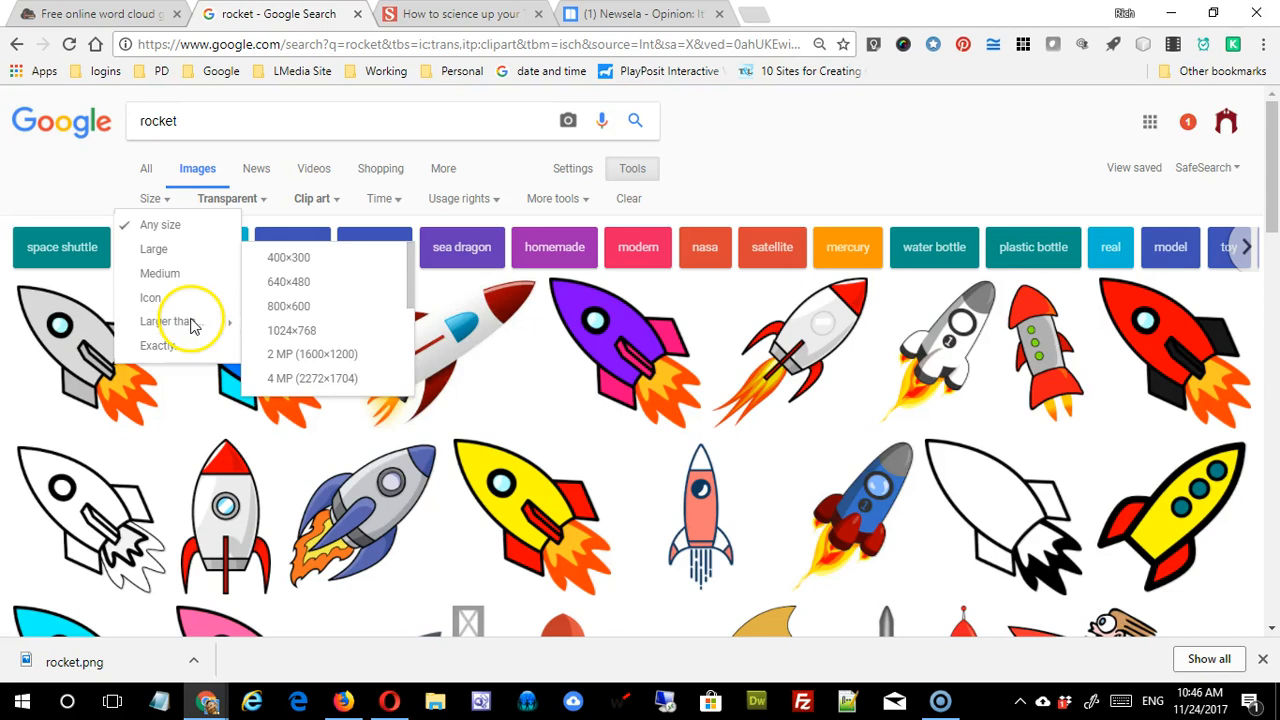
pyautogui.click(294, 317)
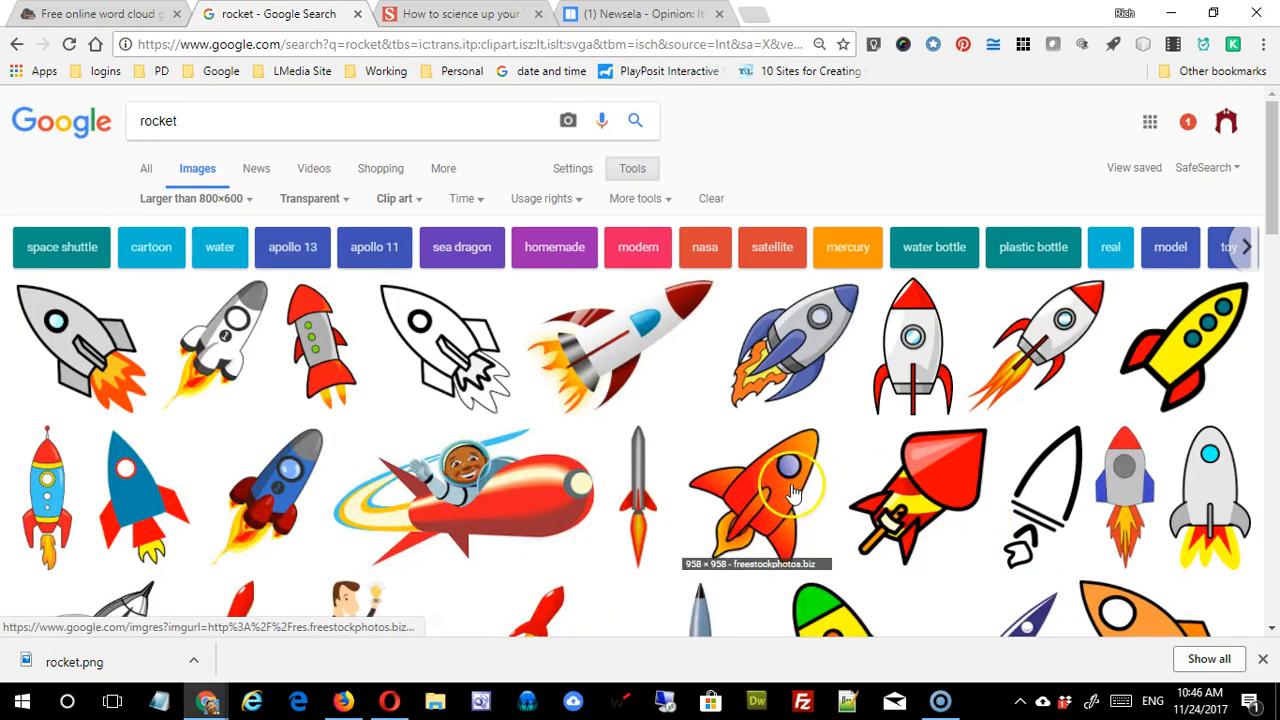
# - Compare the rocket clip art results and open the preview of the gray and blue rocket with orange flames
pyautogui.click(531, 500)
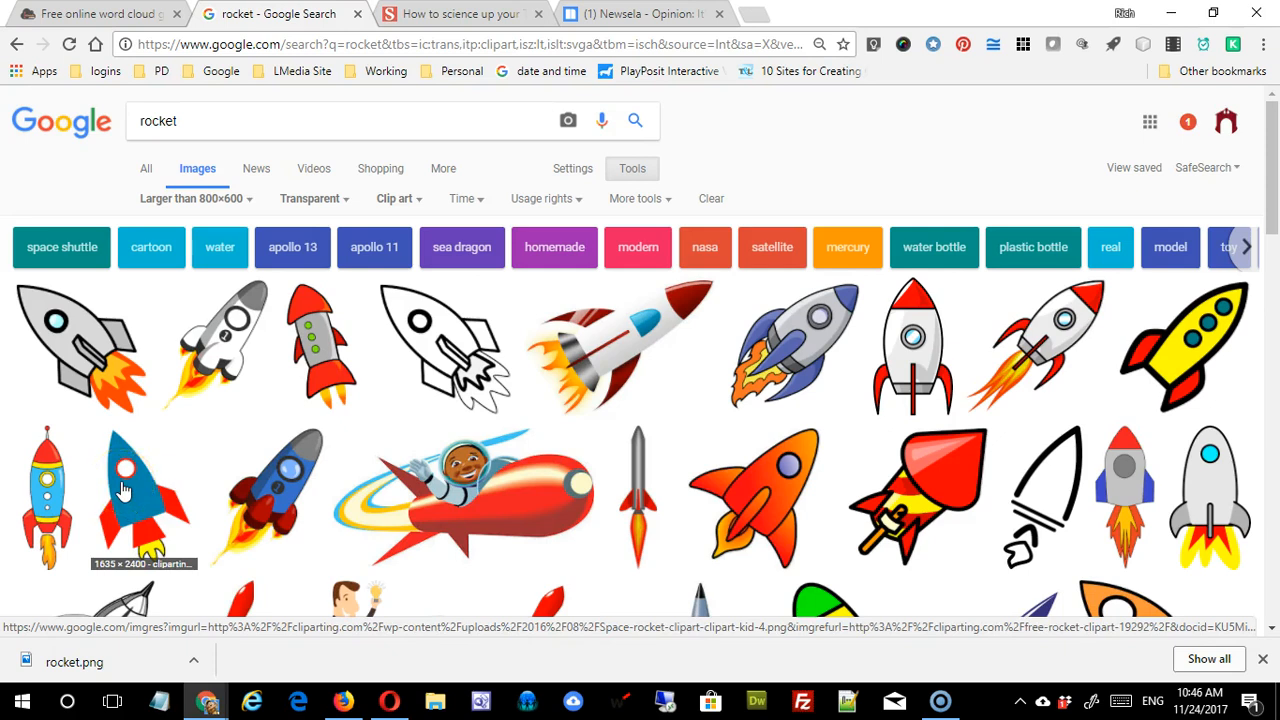
pyautogui.click(60, 493)
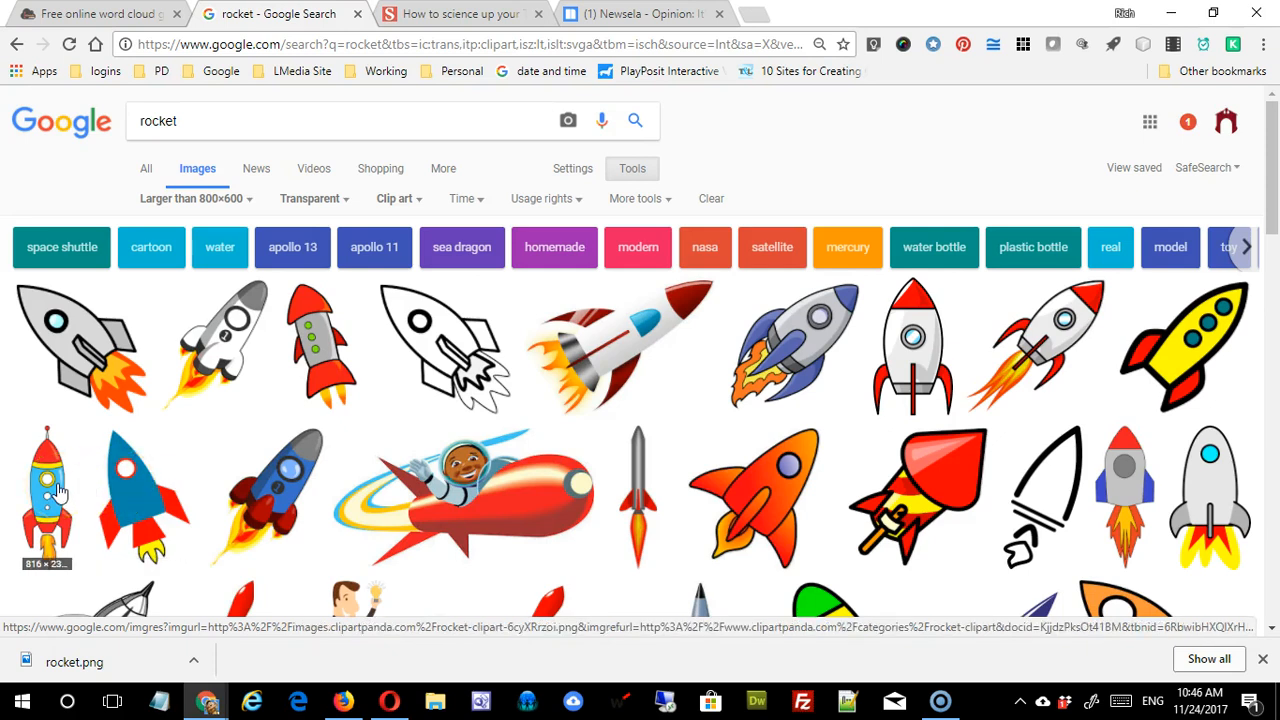
pyautogui.click(312, 360)
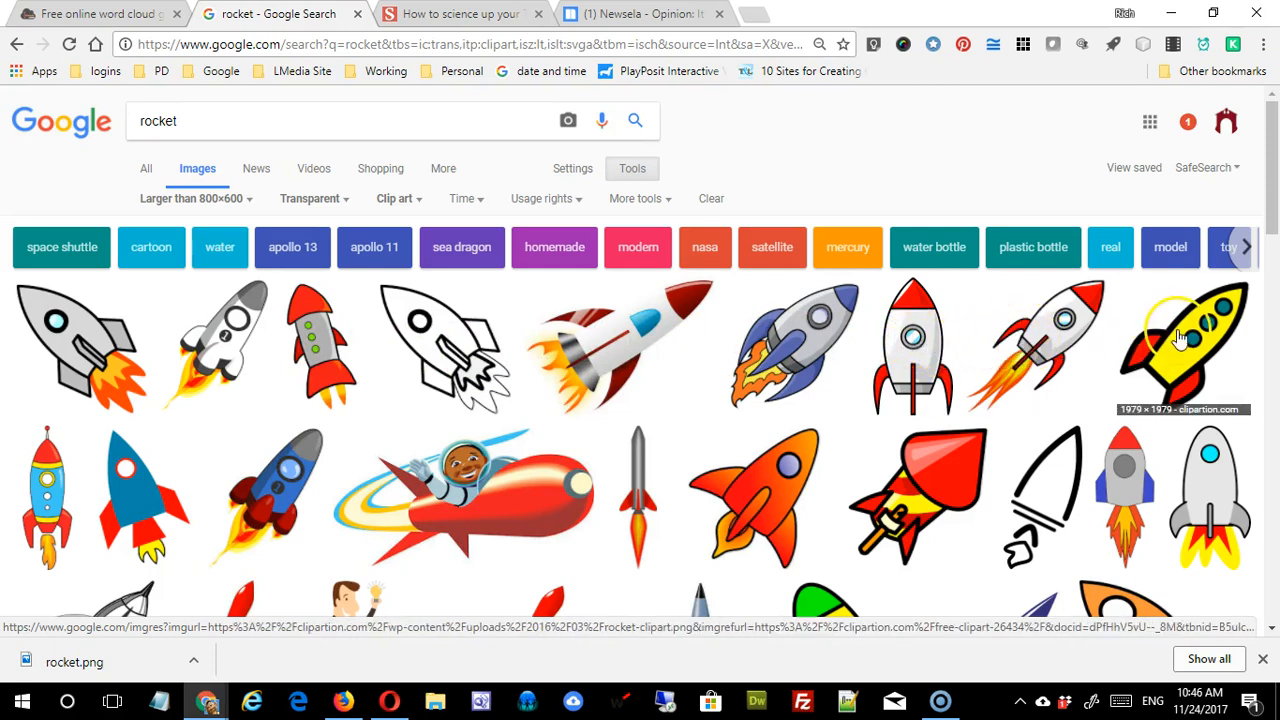
pyautogui.click(790, 335)
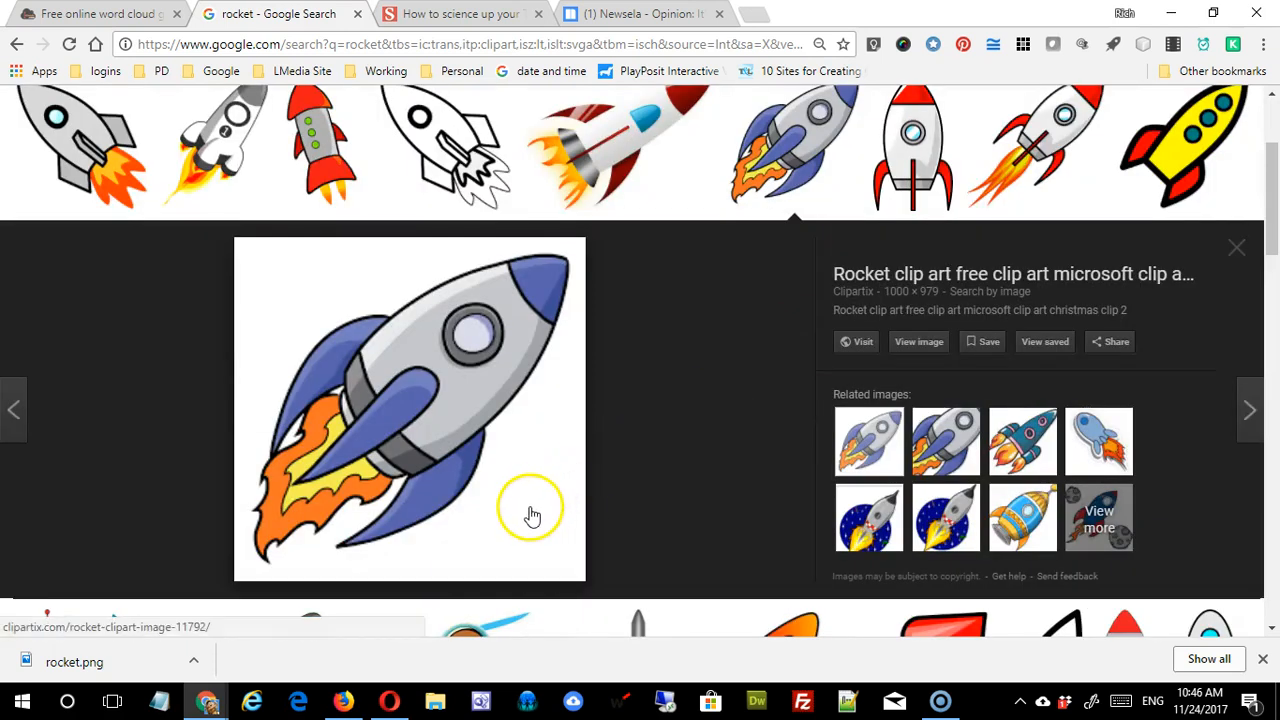
pyautogui.scroll(2, 533, 527)
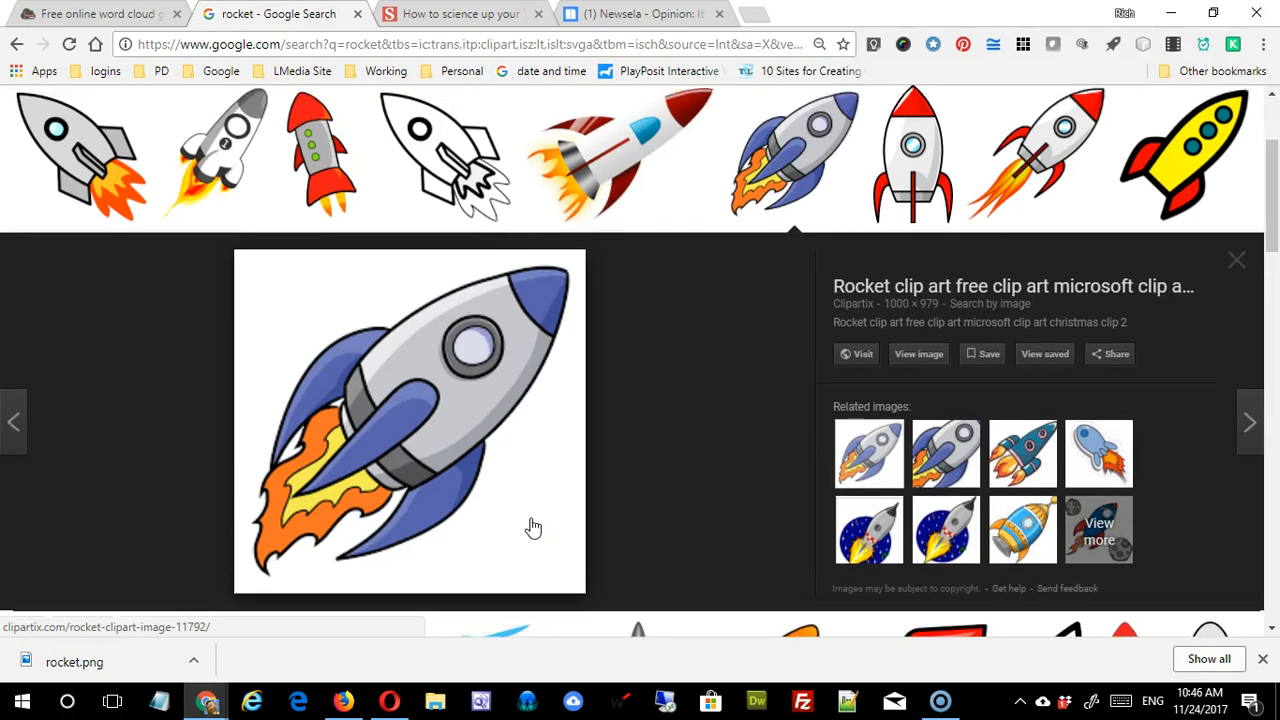
pyautogui.scroll(-2, 533, 527)
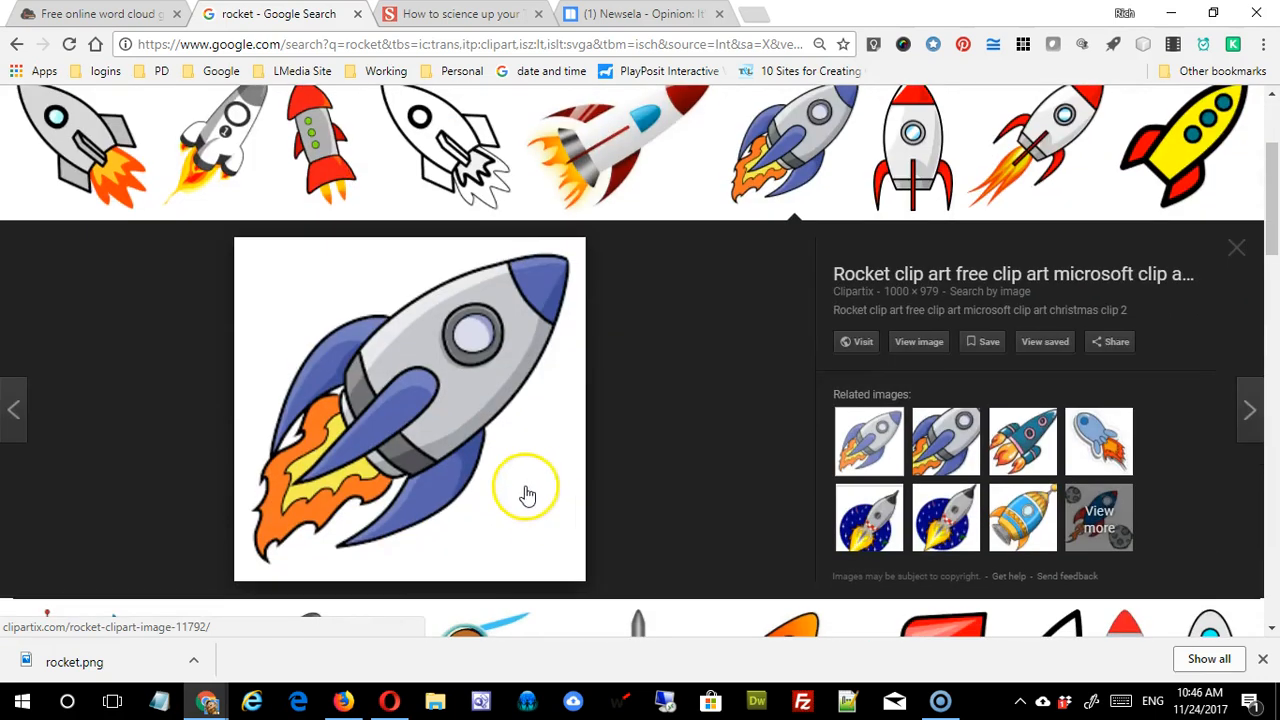
# - Save the previewed gray and blue rocket image as rocket2.png in the movie folder
pyautogui.rightClick(494, 471)
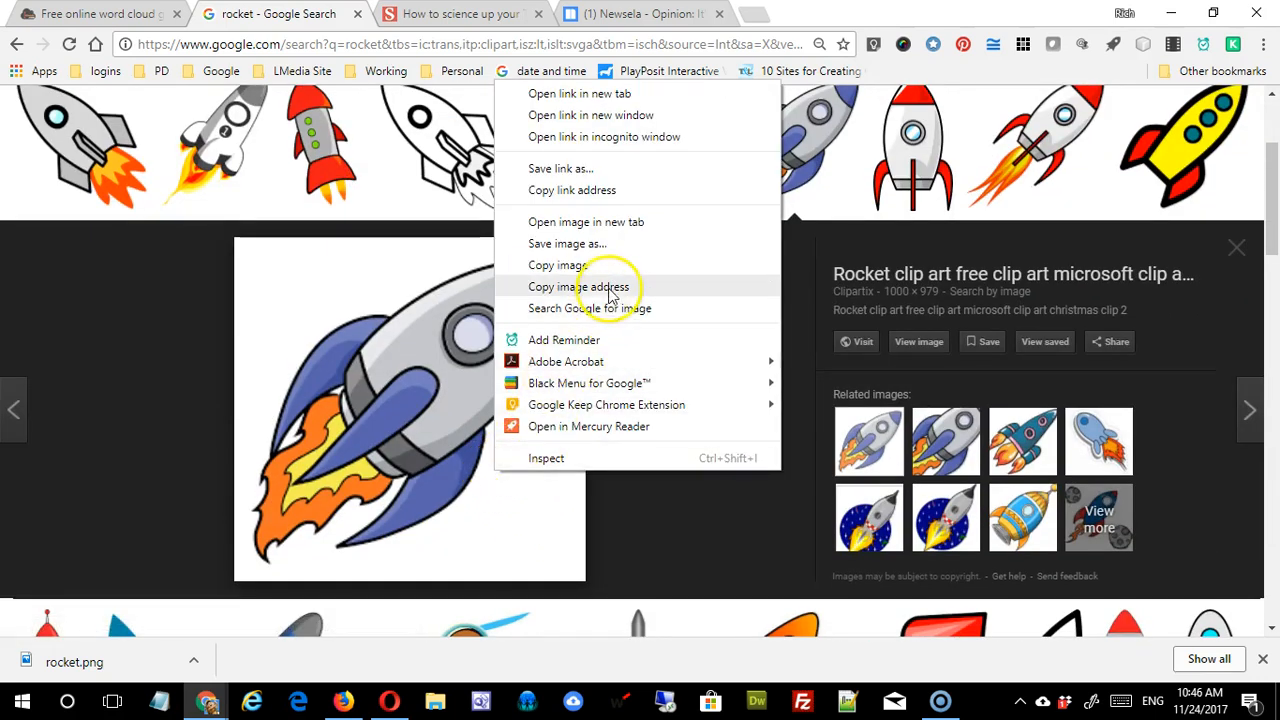
pyautogui.click(567, 243)
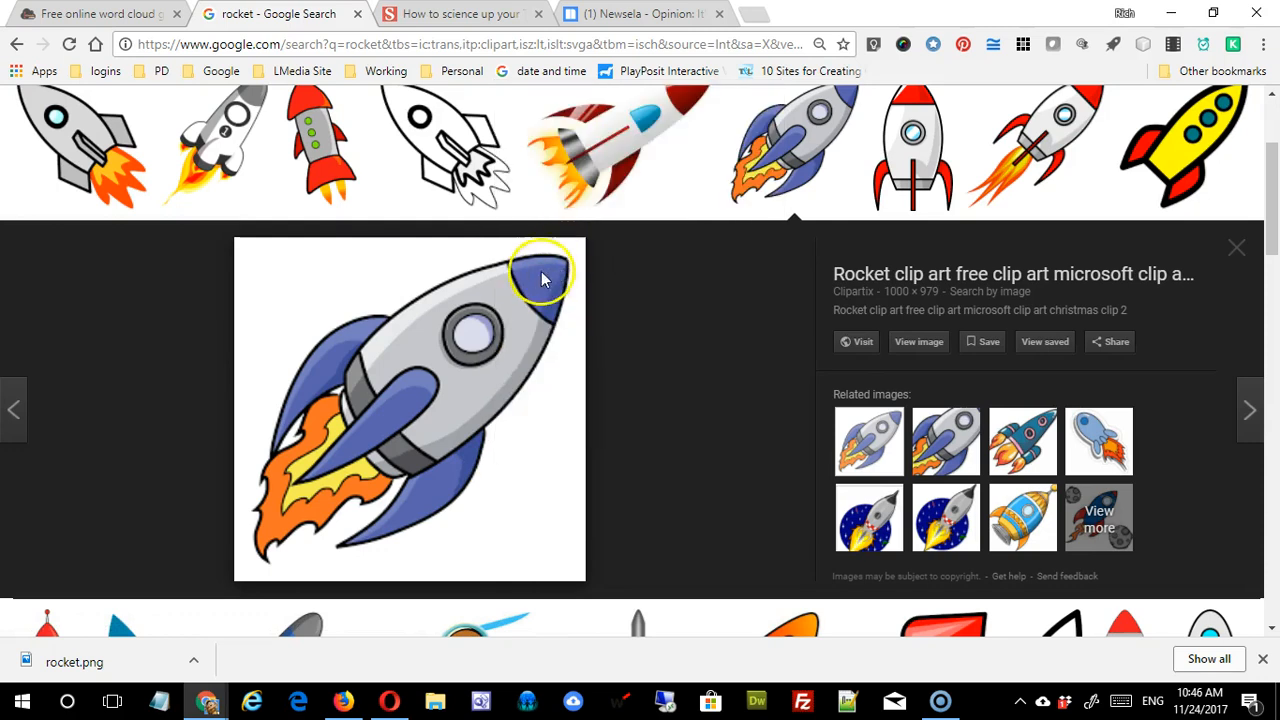
pyautogui.click(248, 228)
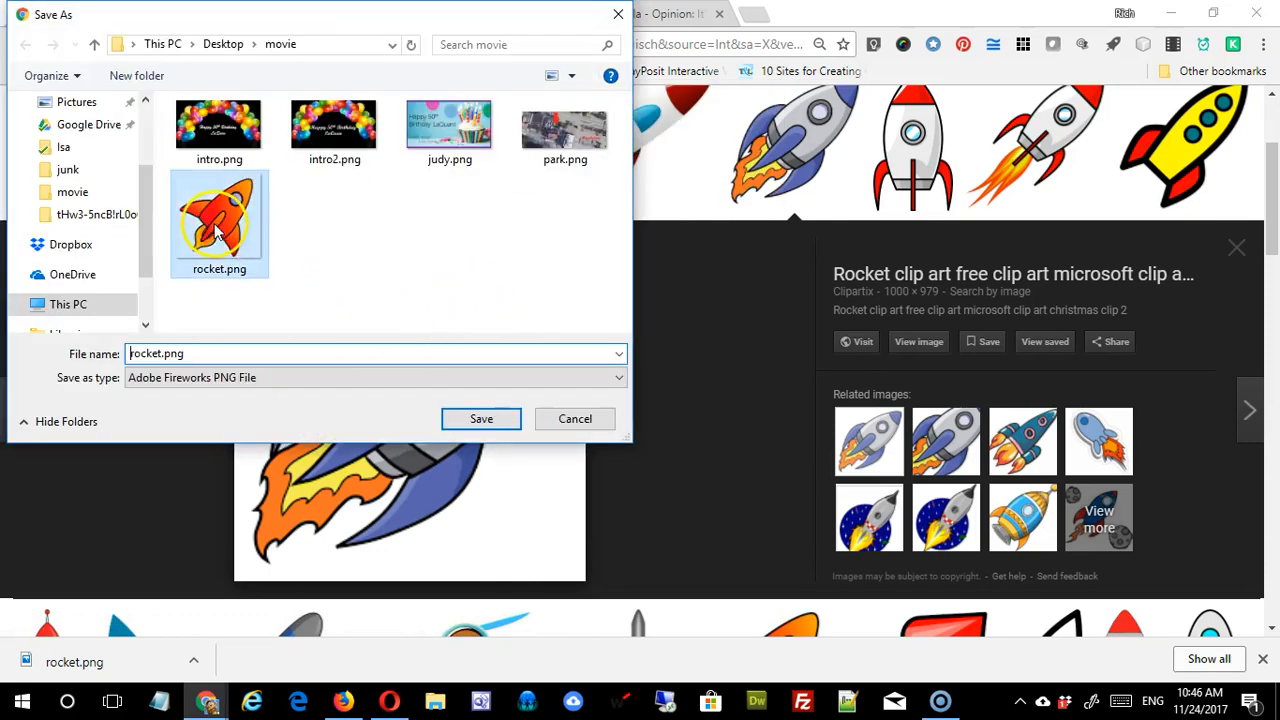
pyautogui.doubleClick(158, 354)
pyautogui.click(157, 354)
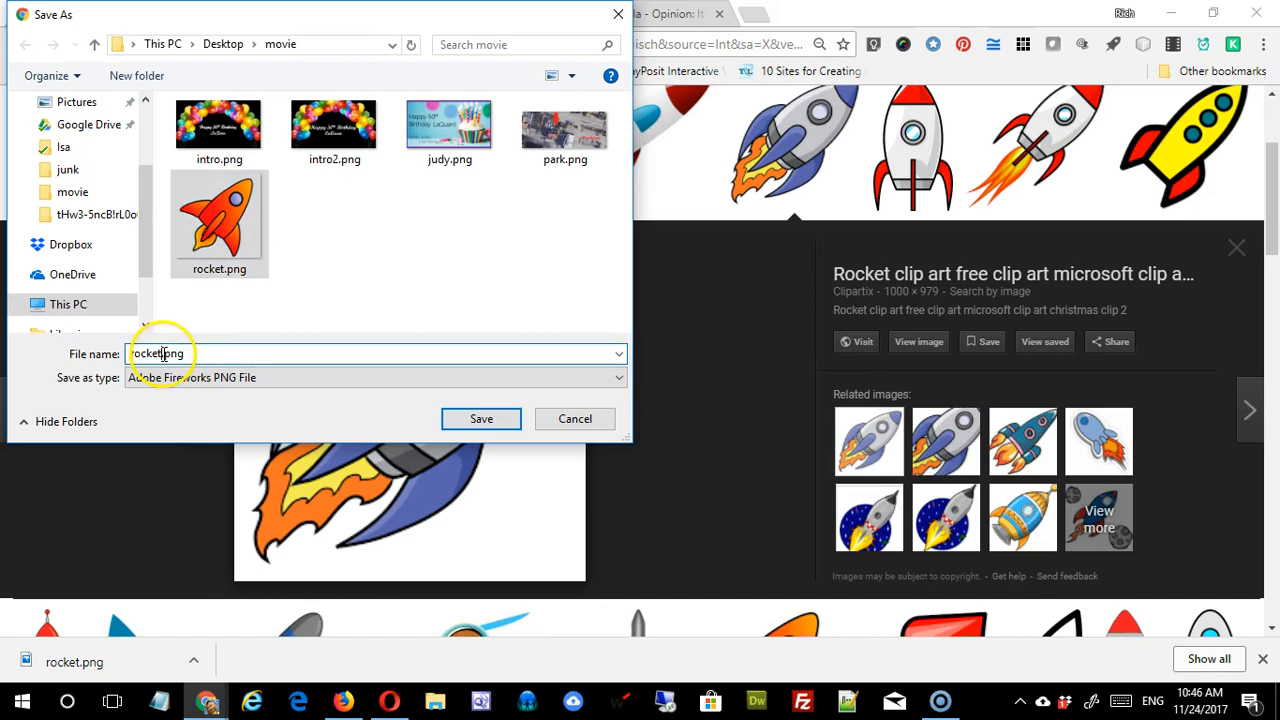
pyautogui.write('2')
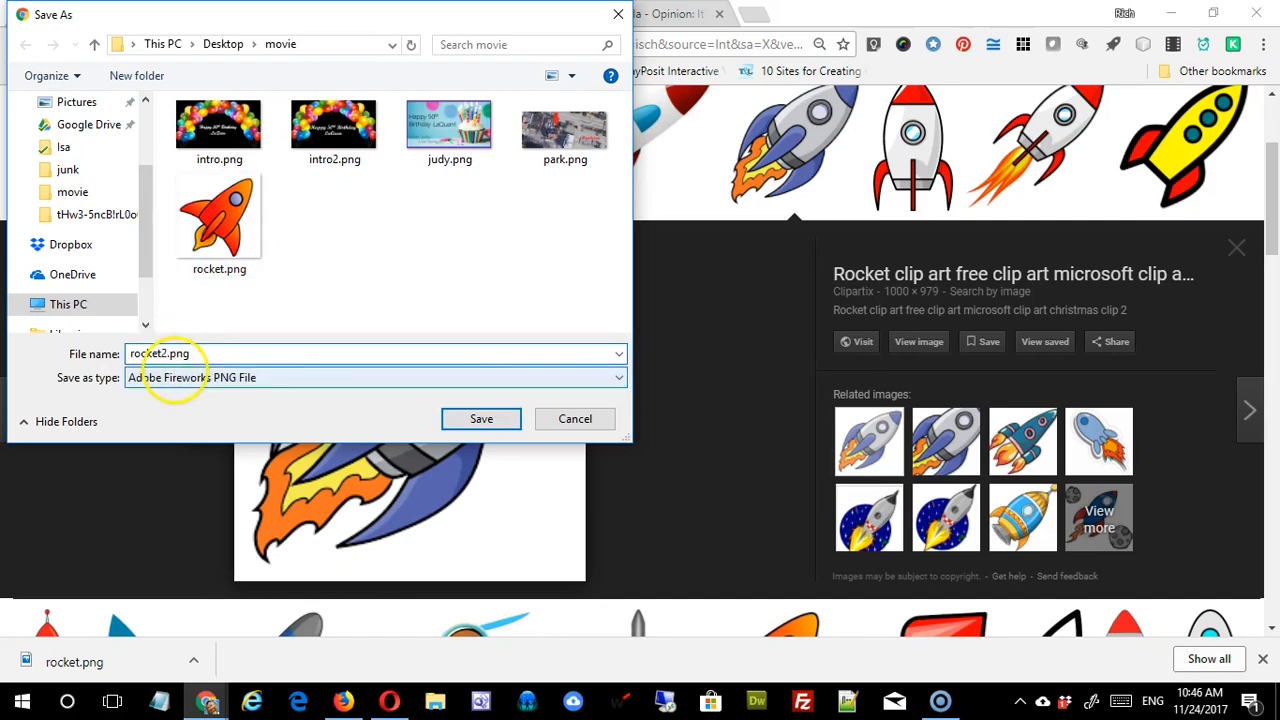
pyautogui.press('Return')
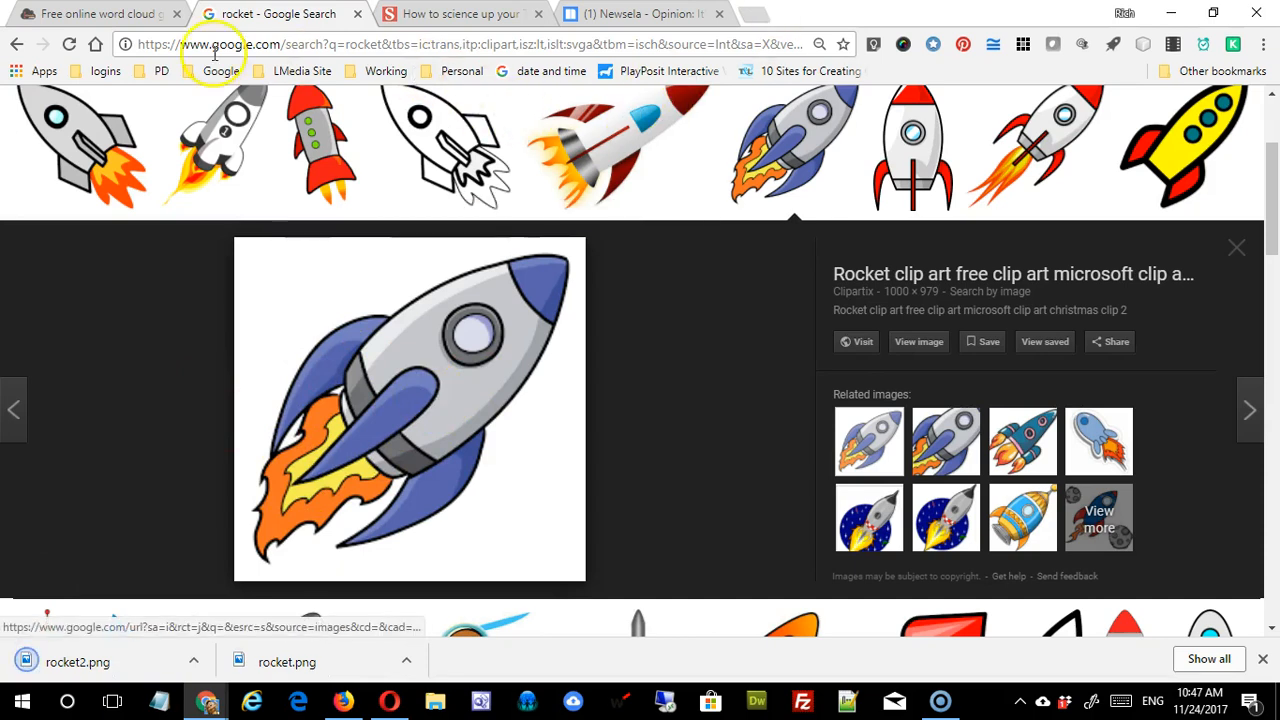
# - Switch to WordClouds.com, try rocket2.png as the custom shape, and check the redrawn cloud
pyautogui.click(112, 18)
pyautogui.click(441, 422)
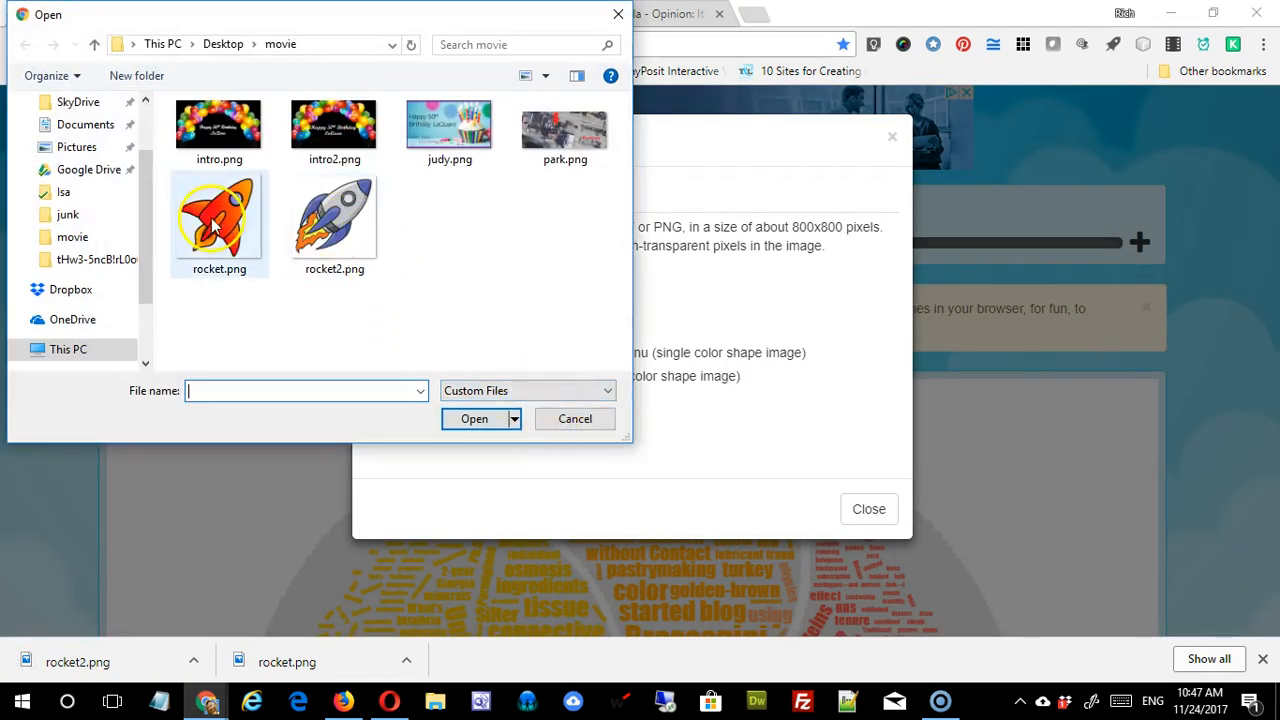
pyautogui.click(355, 256)
pyautogui.click(488, 422)
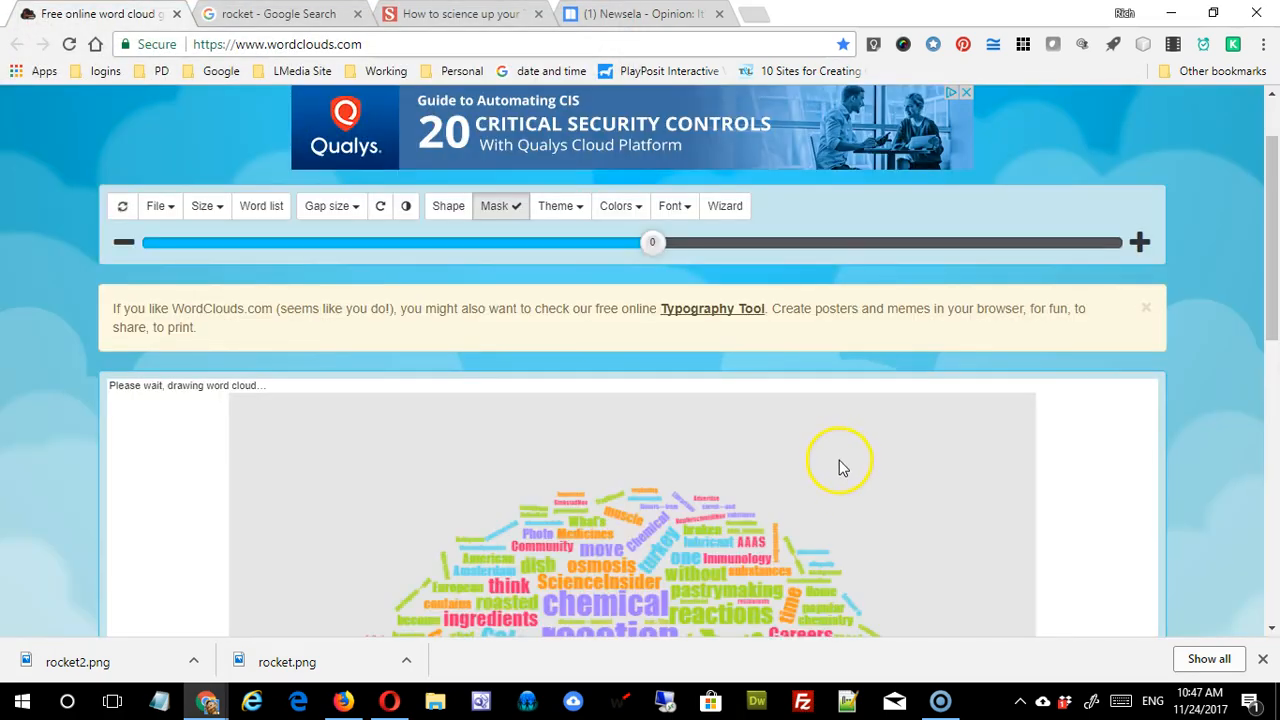
pyautogui.scroll(-3, 840, 466)
pyautogui.scroll(-1, 944, 450)
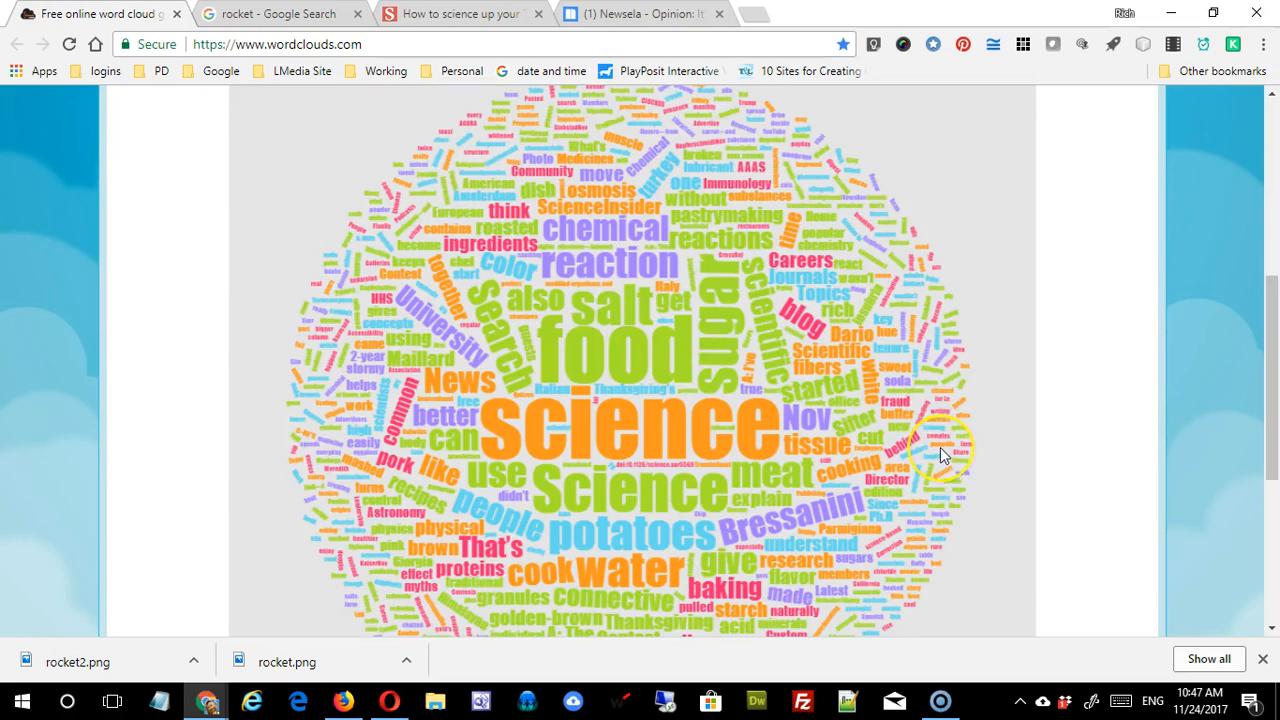
pyautogui.scroll(-2, 940, 448)
pyautogui.scroll(2, 940, 448)
pyautogui.scroll(4, 940, 447)
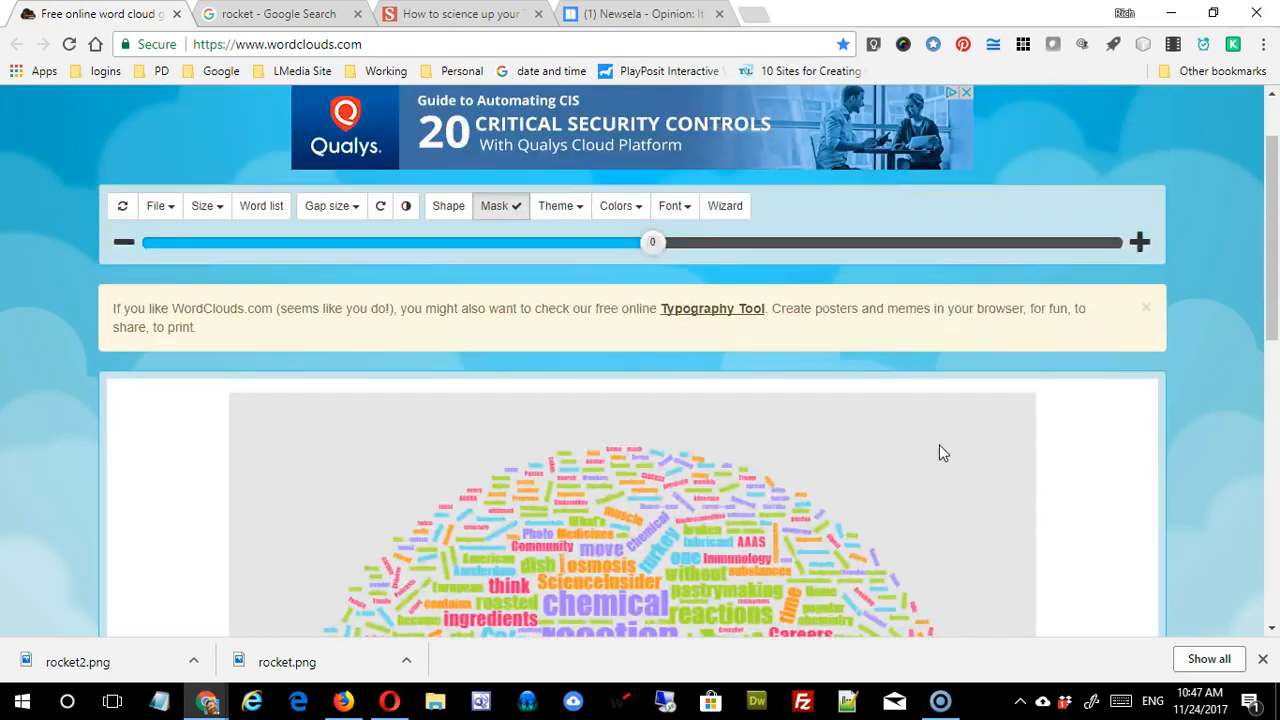
# - Try uploading rocket2.png as the shape once more, using the theme colors option
pyautogui.click(446, 208)
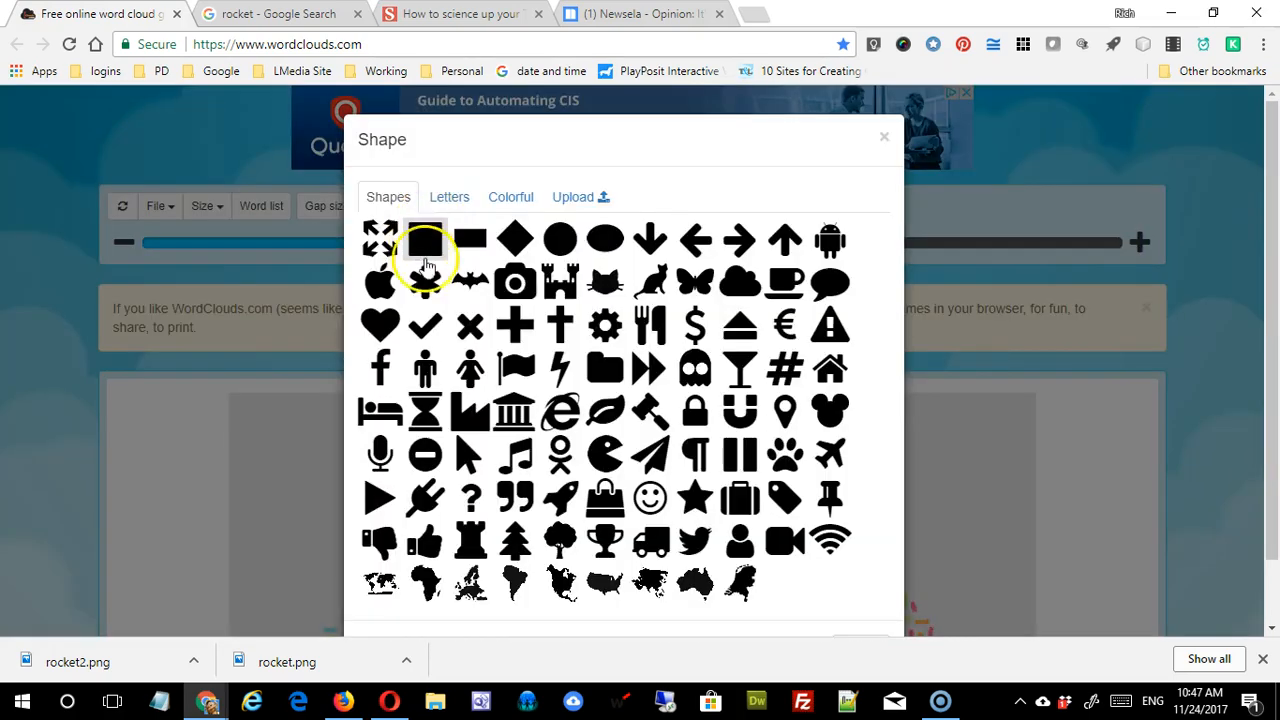
pyautogui.click(572, 199)
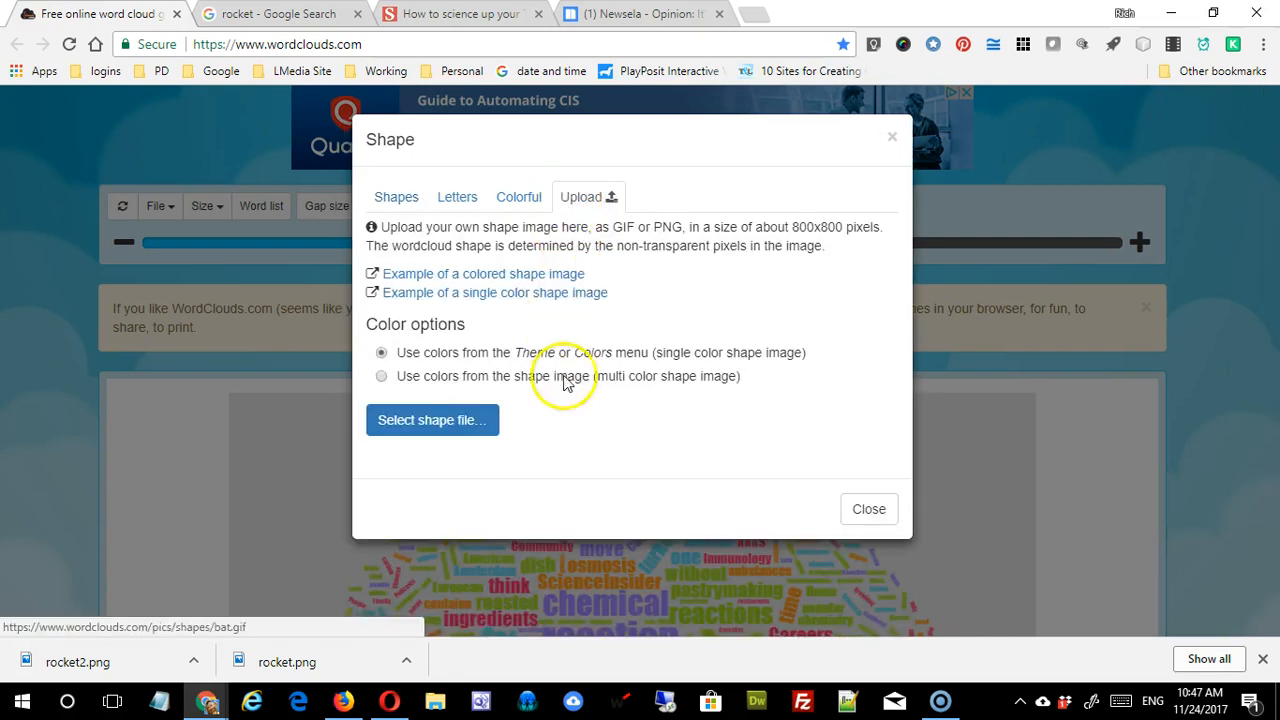
pyautogui.click(452, 424)
pyautogui.click(320, 262)
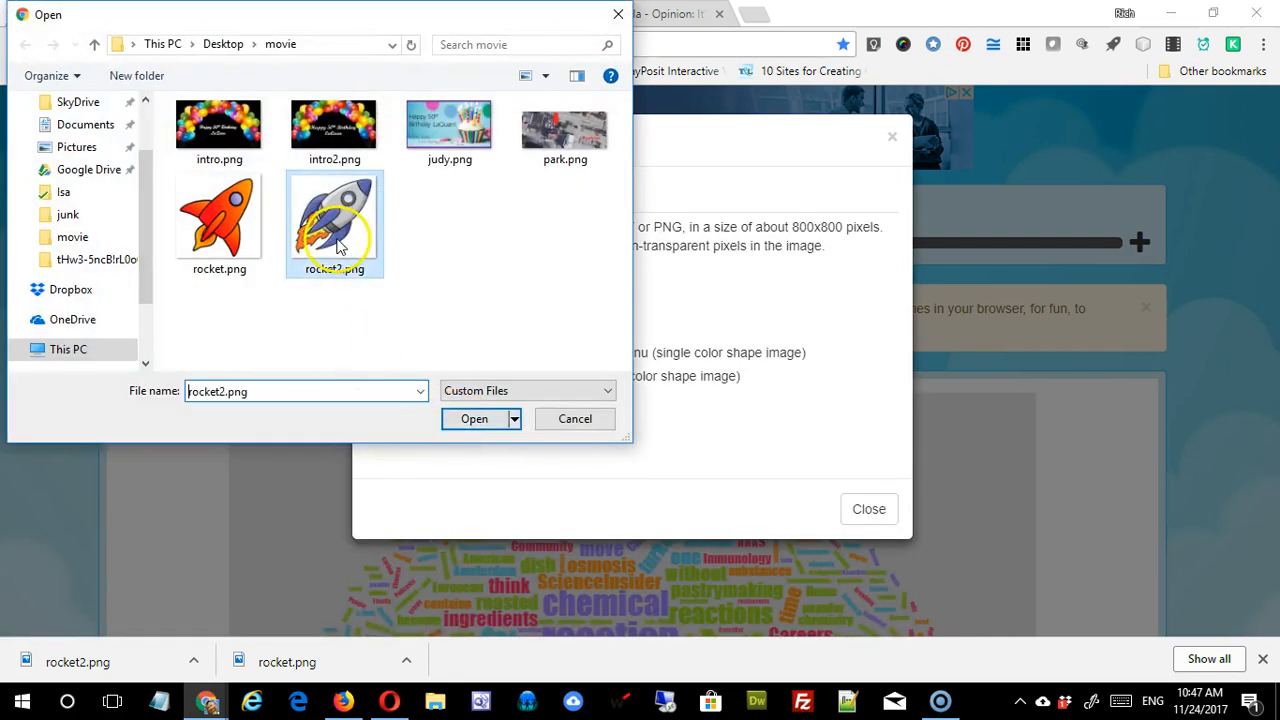
pyautogui.click(472, 420)
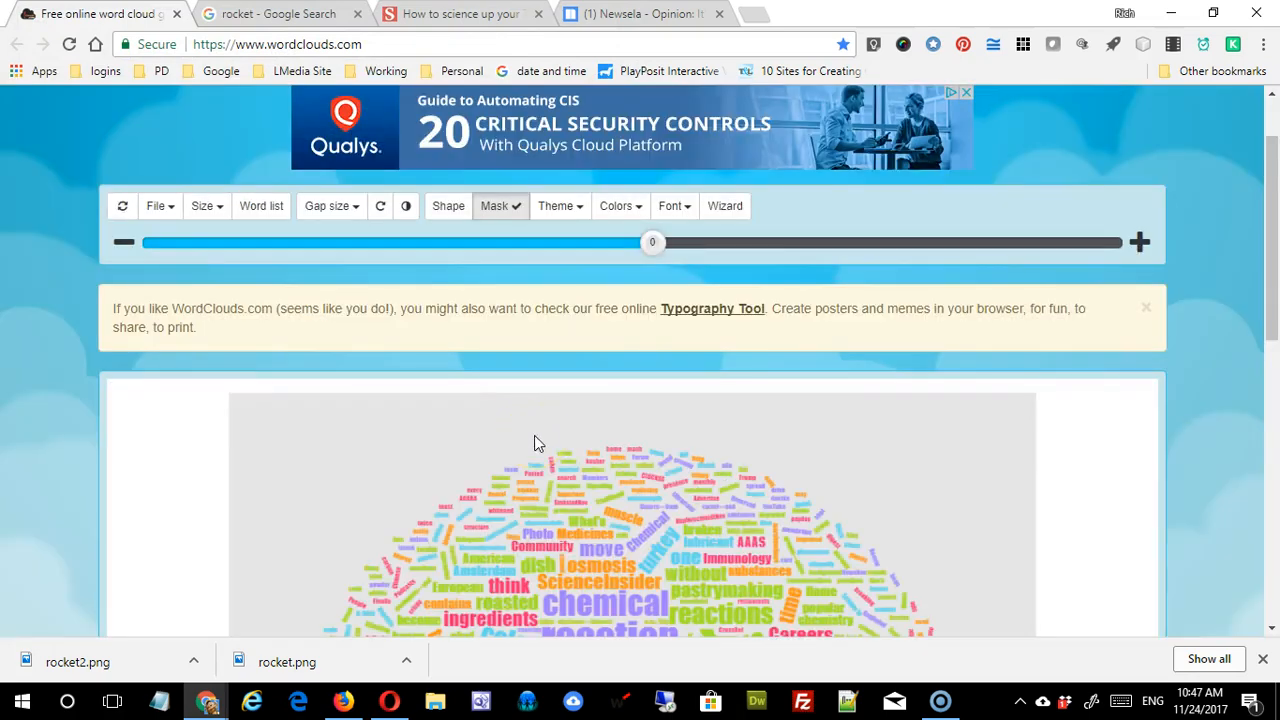
pyautogui.scroll(-5, 543, 442)
pyautogui.scroll(6, 630, 447)
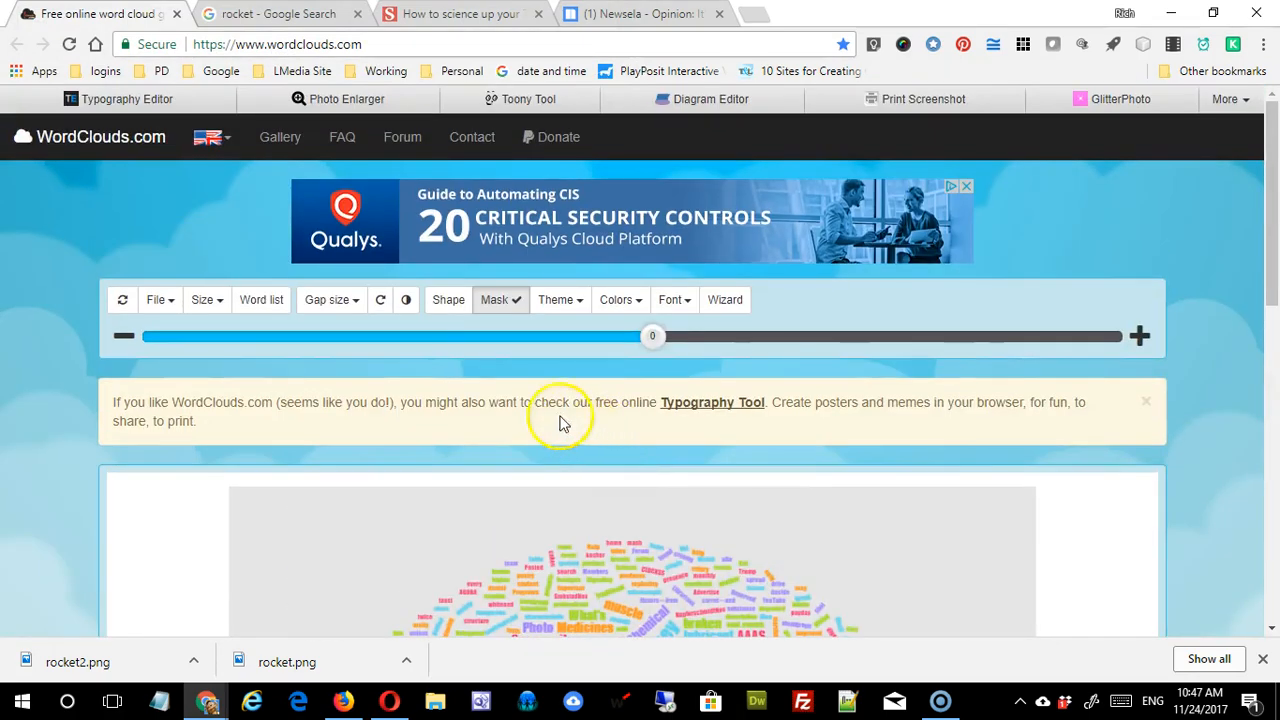
# - Upload rocket.png as the custom word cloud shape with theme colors and look over the drawn rocket
pyautogui.click(440, 300)
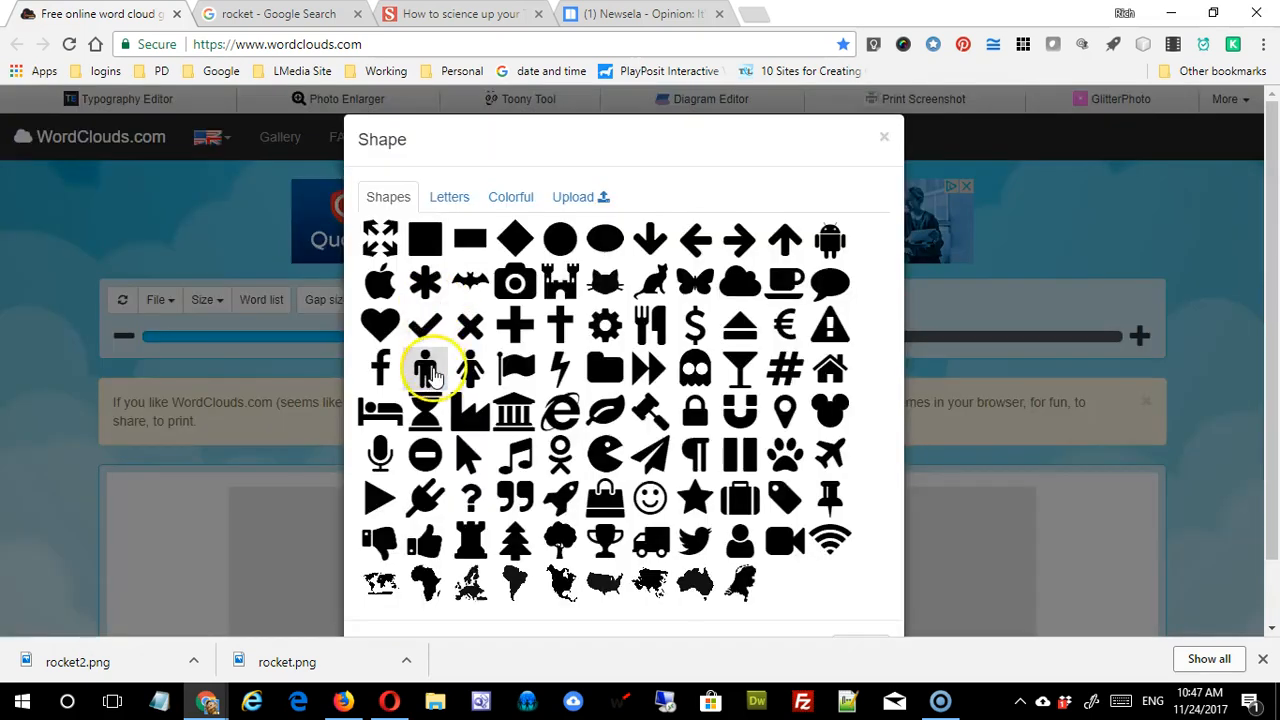
pyautogui.click(574, 197)
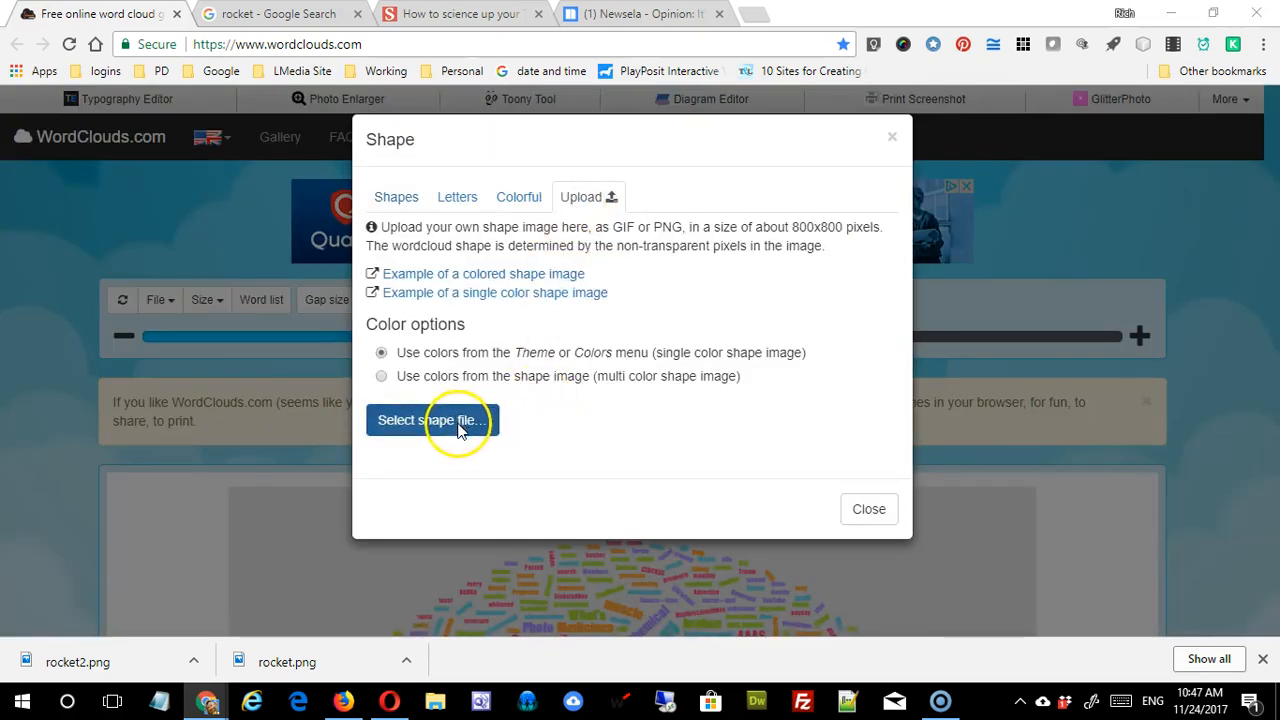
pyautogui.click(460, 427)
pyautogui.click(226, 230)
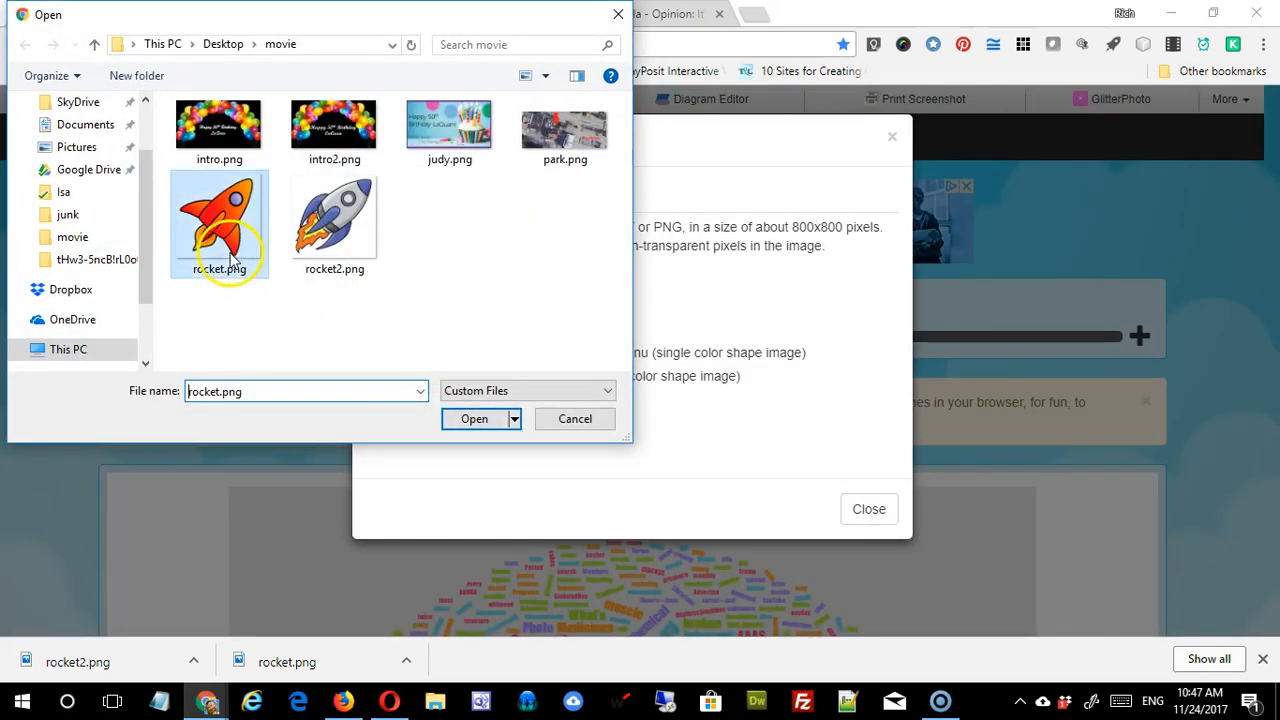
pyautogui.click(468, 418)
pyautogui.scroll(-7, 843, 497)
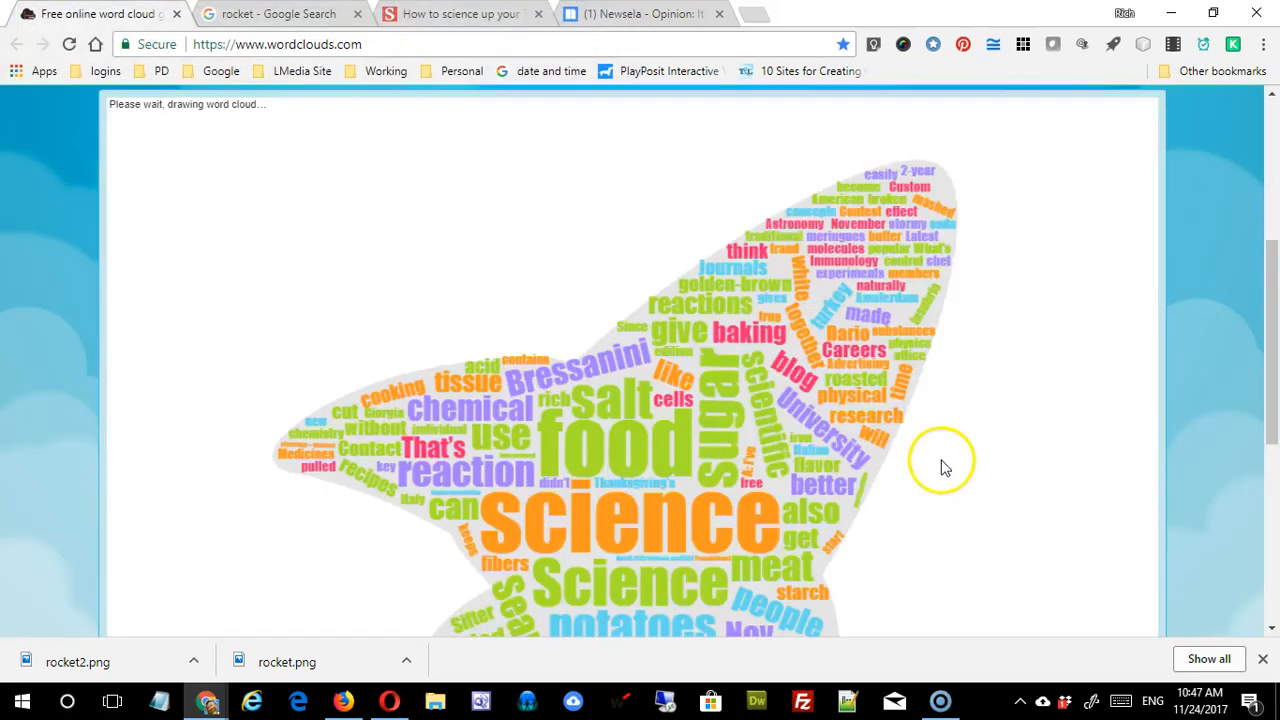
pyautogui.scroll(-1, 969, 453)
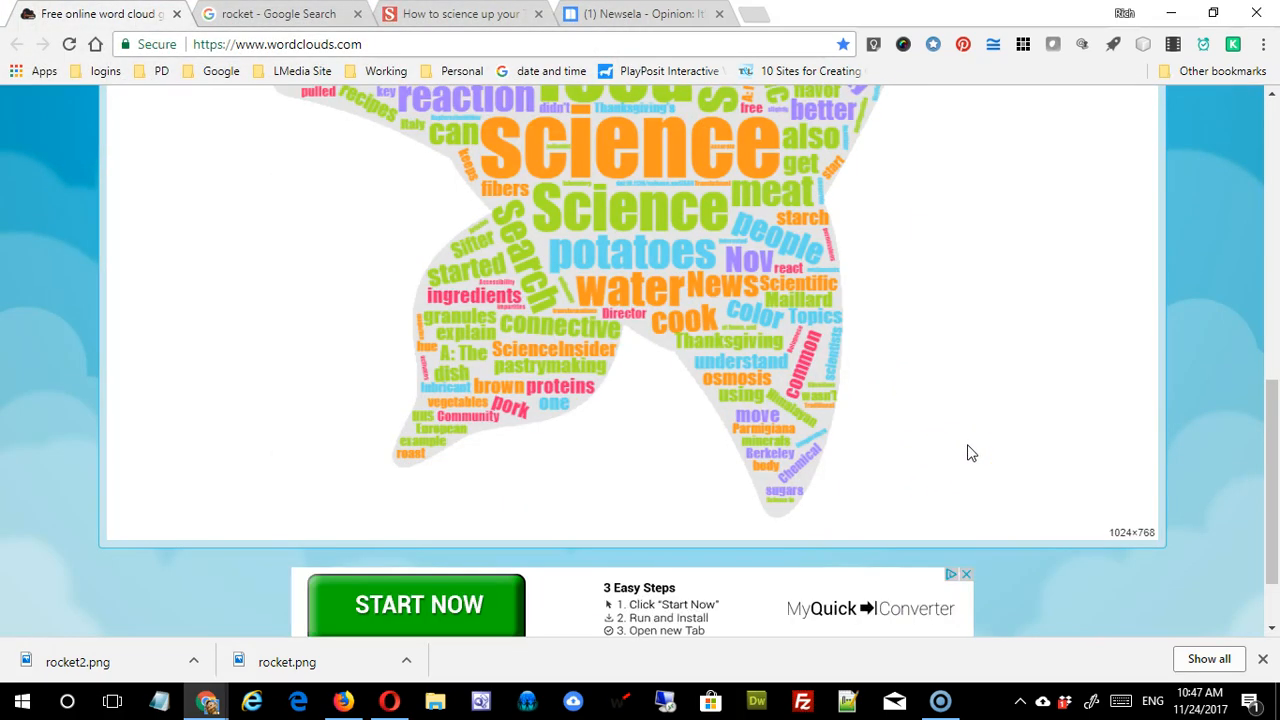
pyautogui.scroll(4, 969, 453)
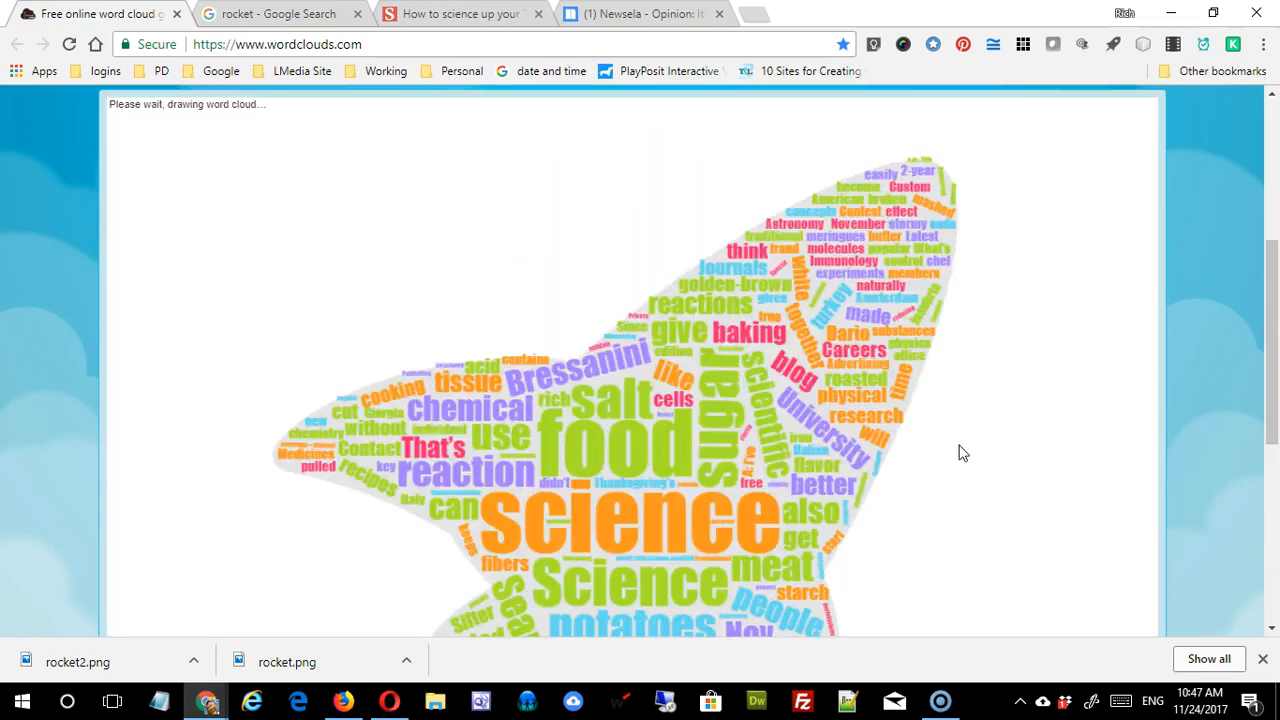
pyautogui.scroll(4, 959, 453)
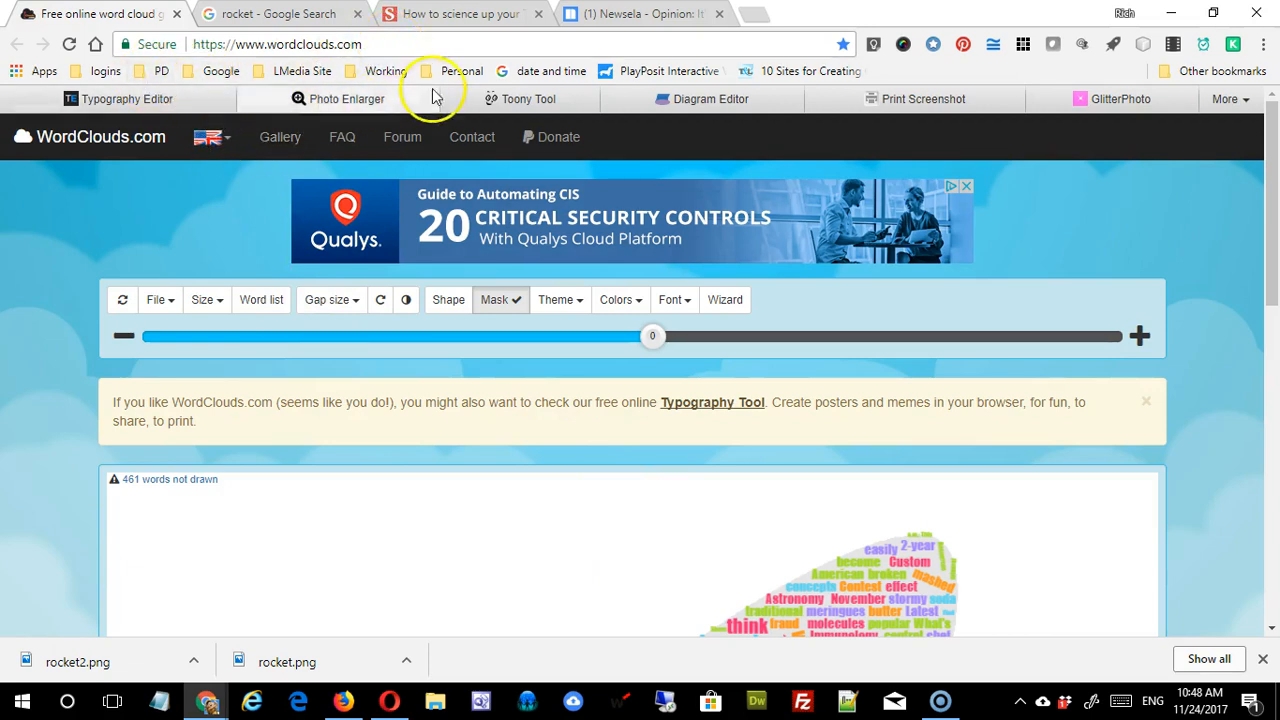
# - Leave WordClouds.com and open the ABCya Word Clouds page from the week 11 wordcloud bookmarks
pyautogui.click(382, 71)
pyautogui.scroll(-3, 543, 394)
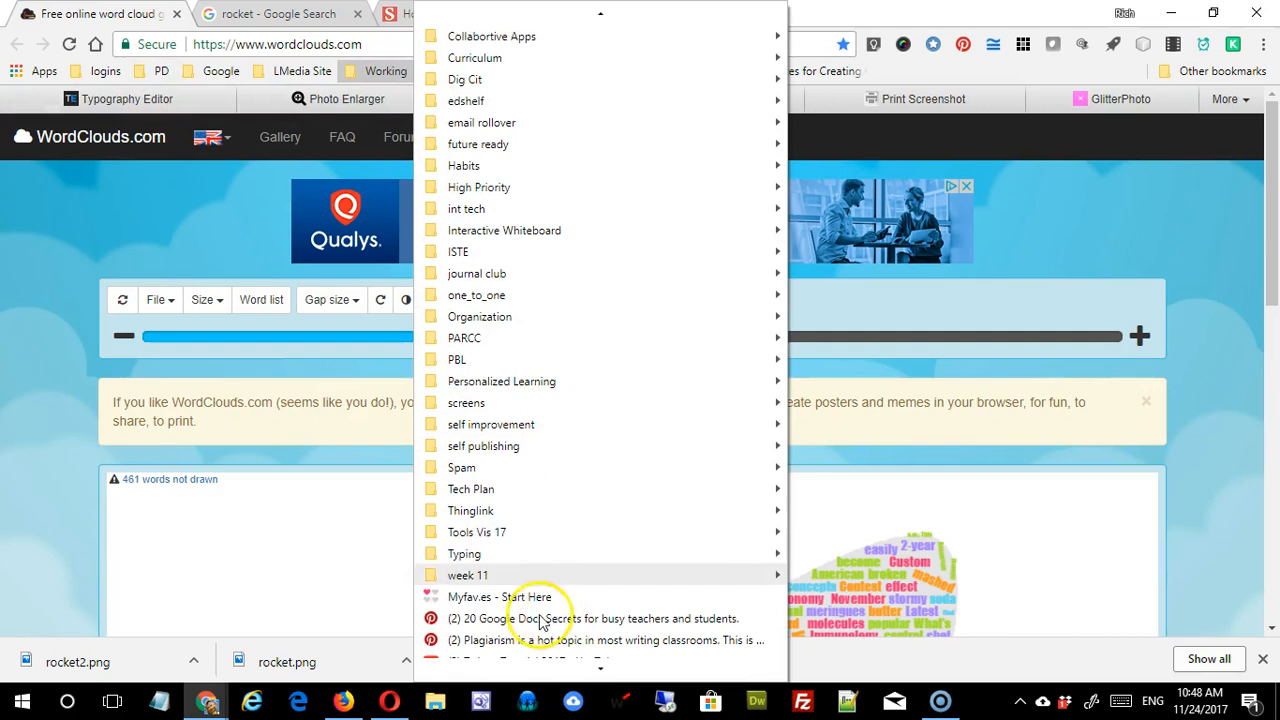
pyautogui.moveTo(543, 575)
pyautogui.moveTo(868, 603)
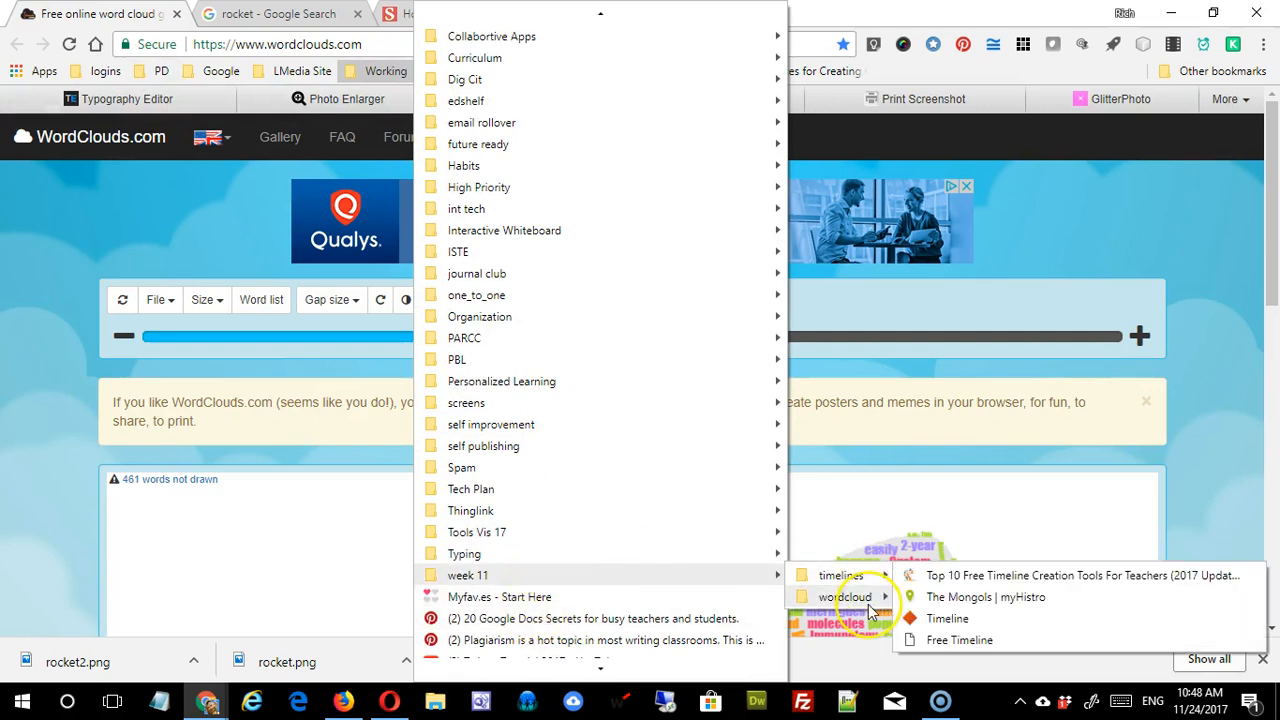
pyautogui.click(950, 618)
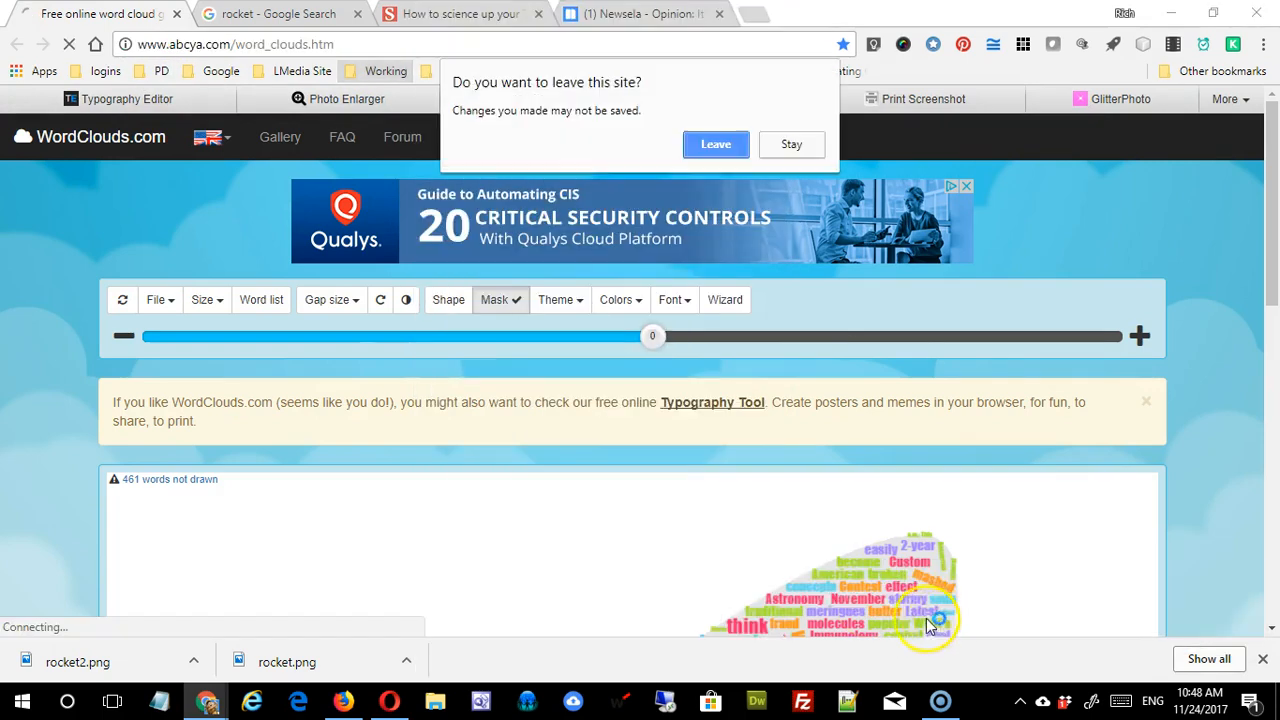
pyautogui.click(716, 144)
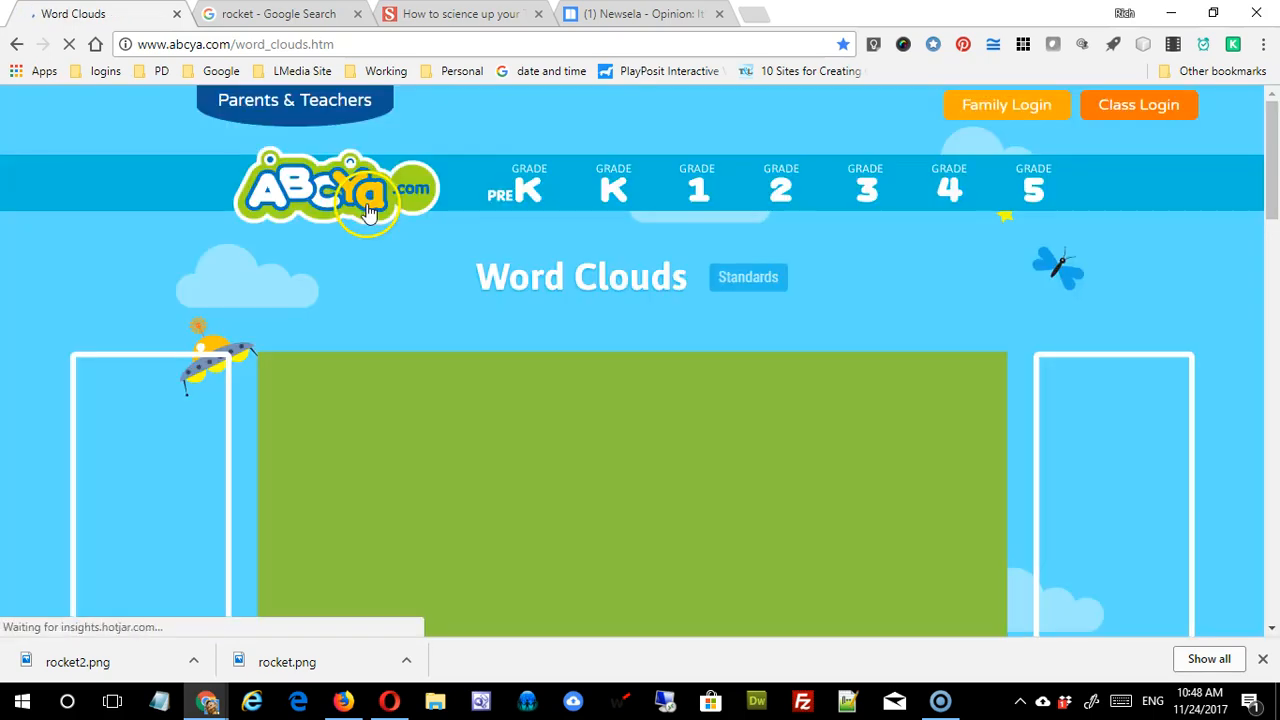
# - Look over the ABCya page and start its Word Clouds activity up to the empty word entry area
pyautogui.scroll(-3, 620, 300)
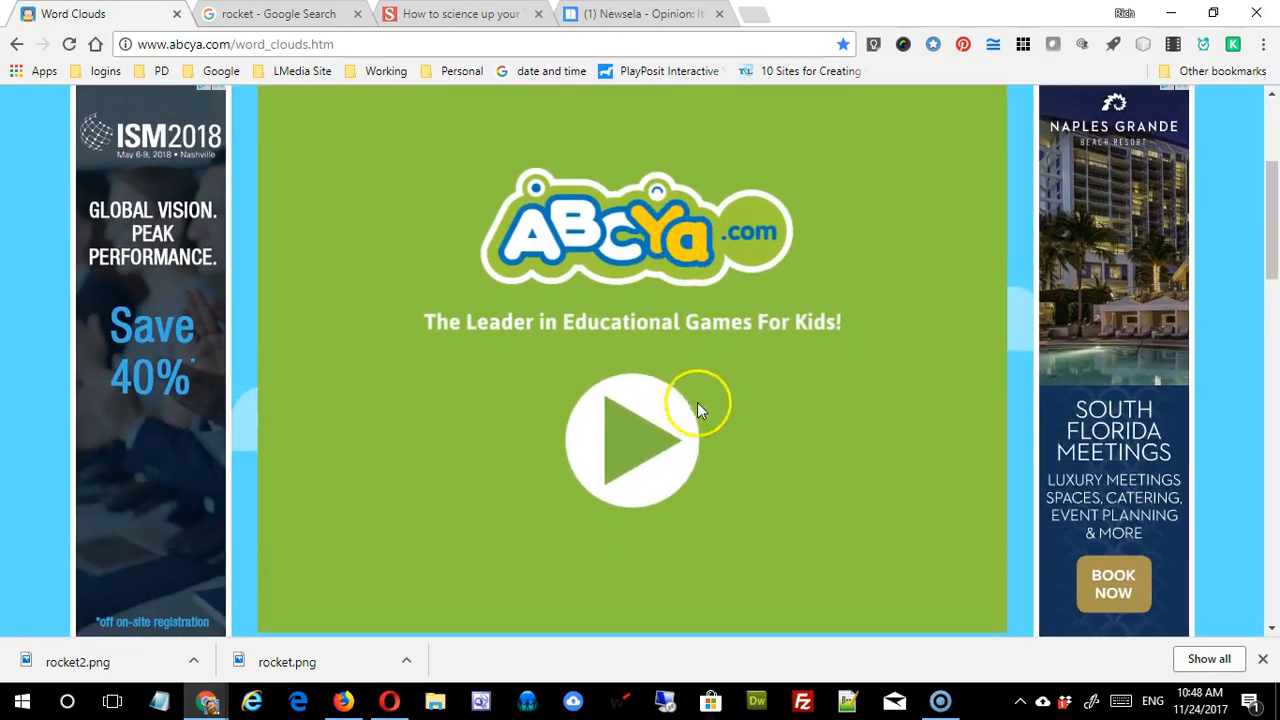
pyautogui.scroll(2, 619, 293)
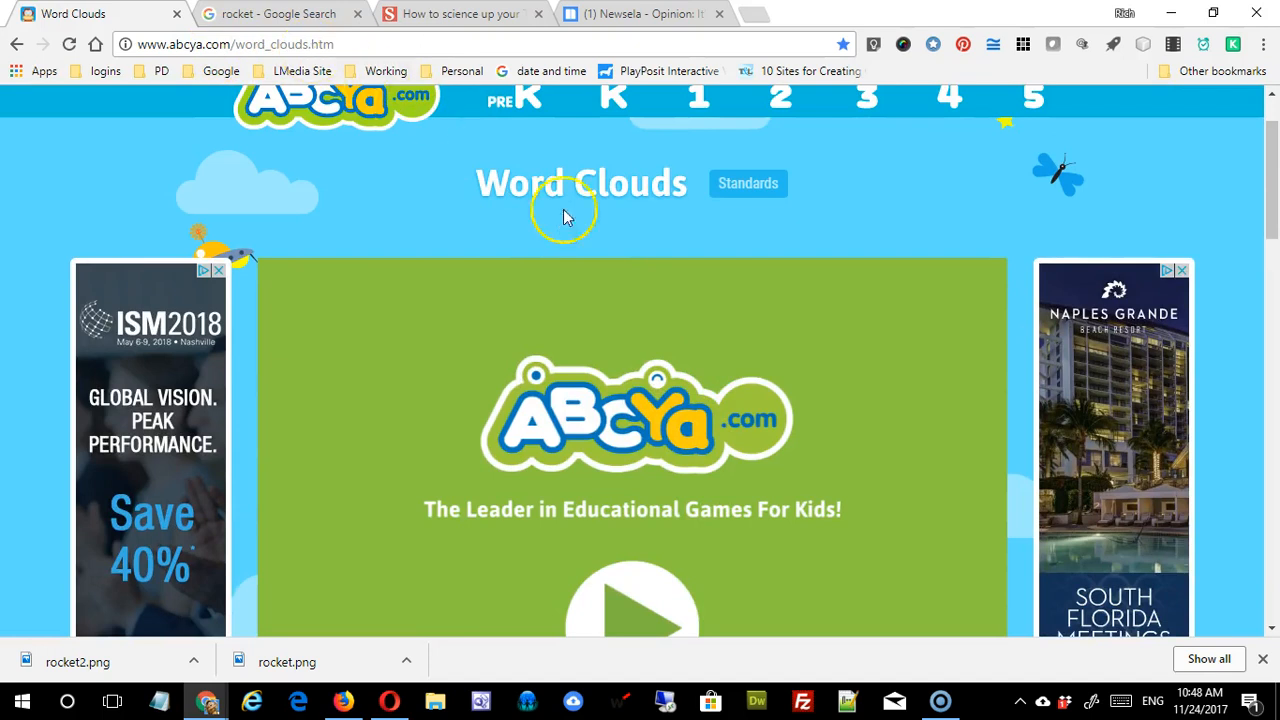
pyautogui.scroll(1, 564, 217)
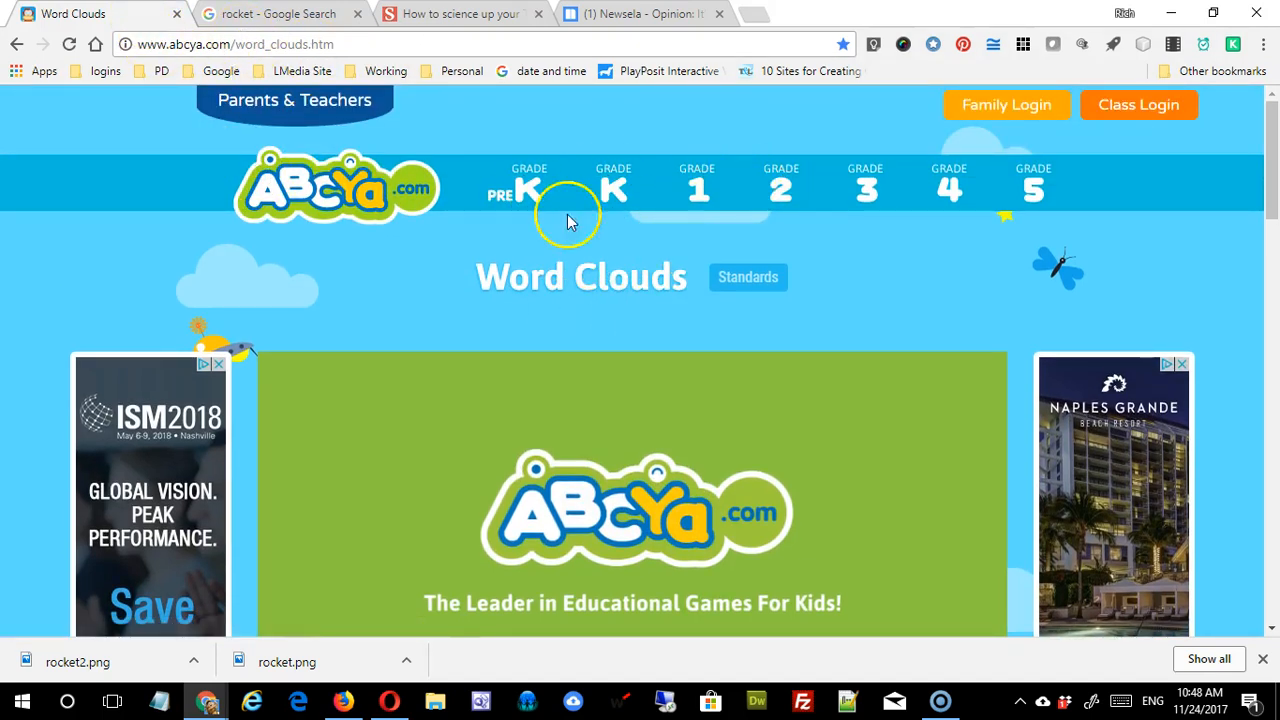
pyautogui.scroll(-5, 836, 282)
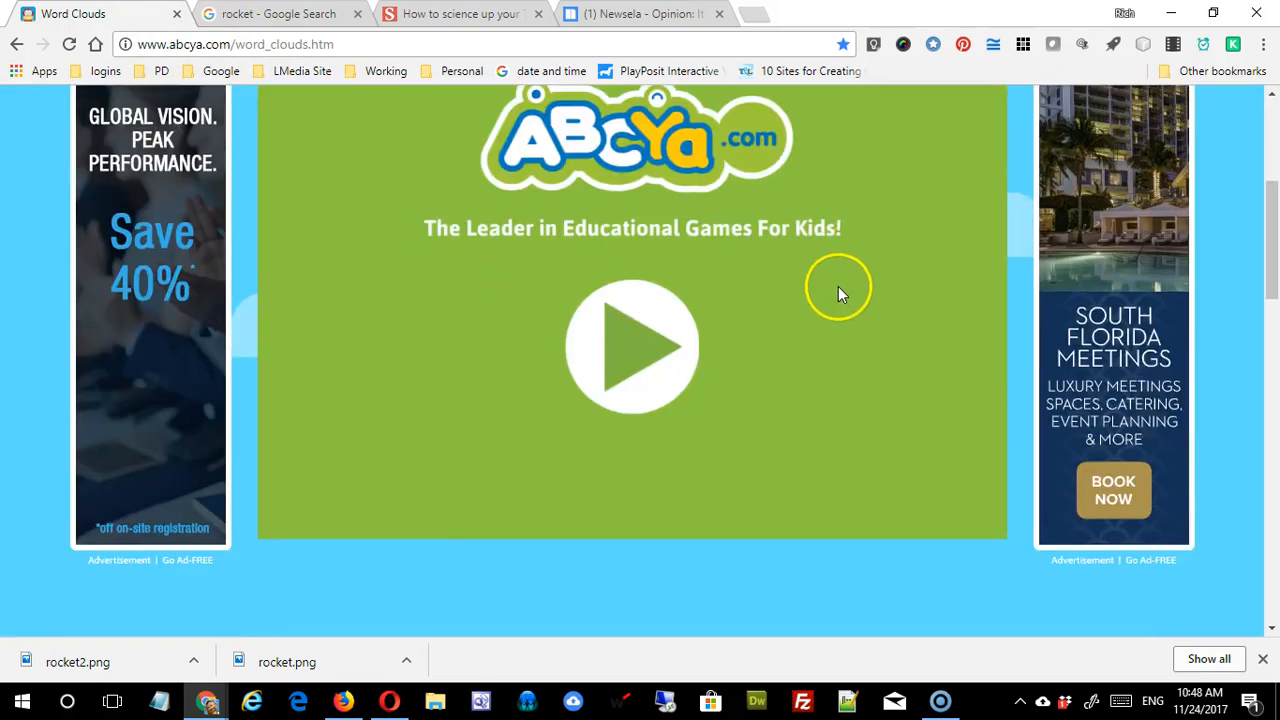
pyautogui.scroll(2, 838, 287)
pyautogui.scroll(-1, 834, 290)
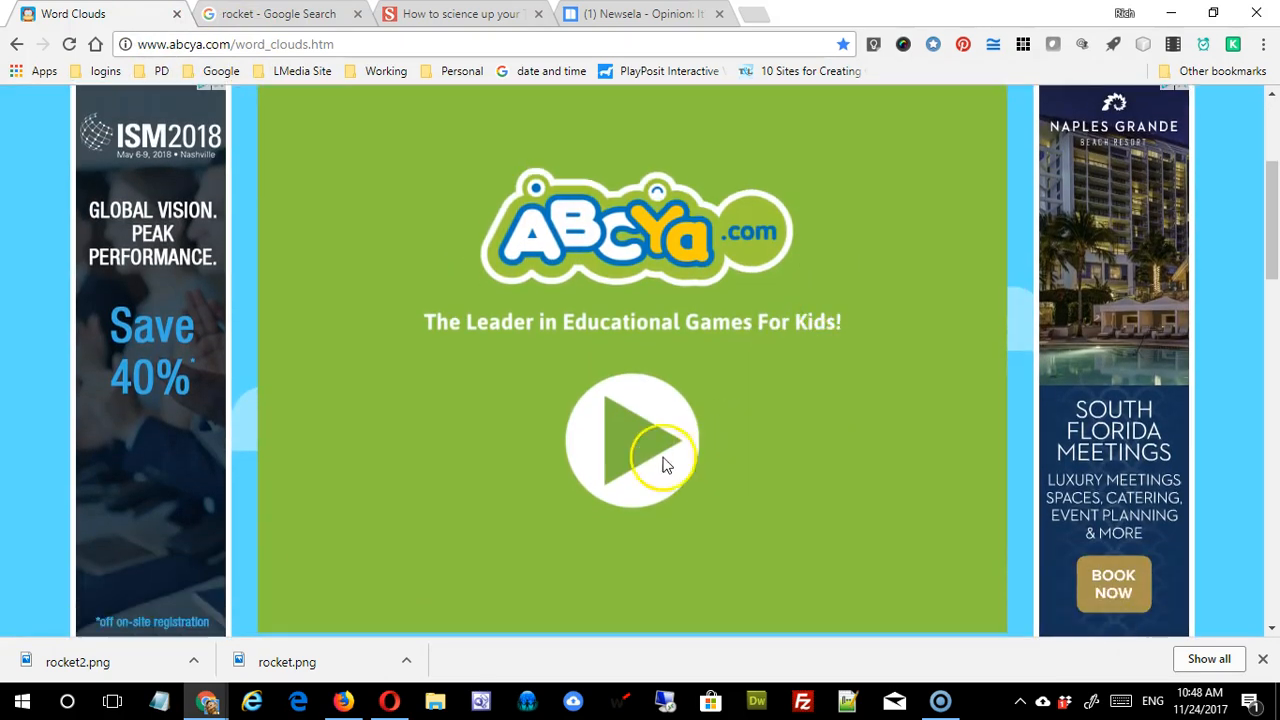
pyautogui.scroll(-3, 678, 425)
pyautogui.scroll(3, 679, 420)
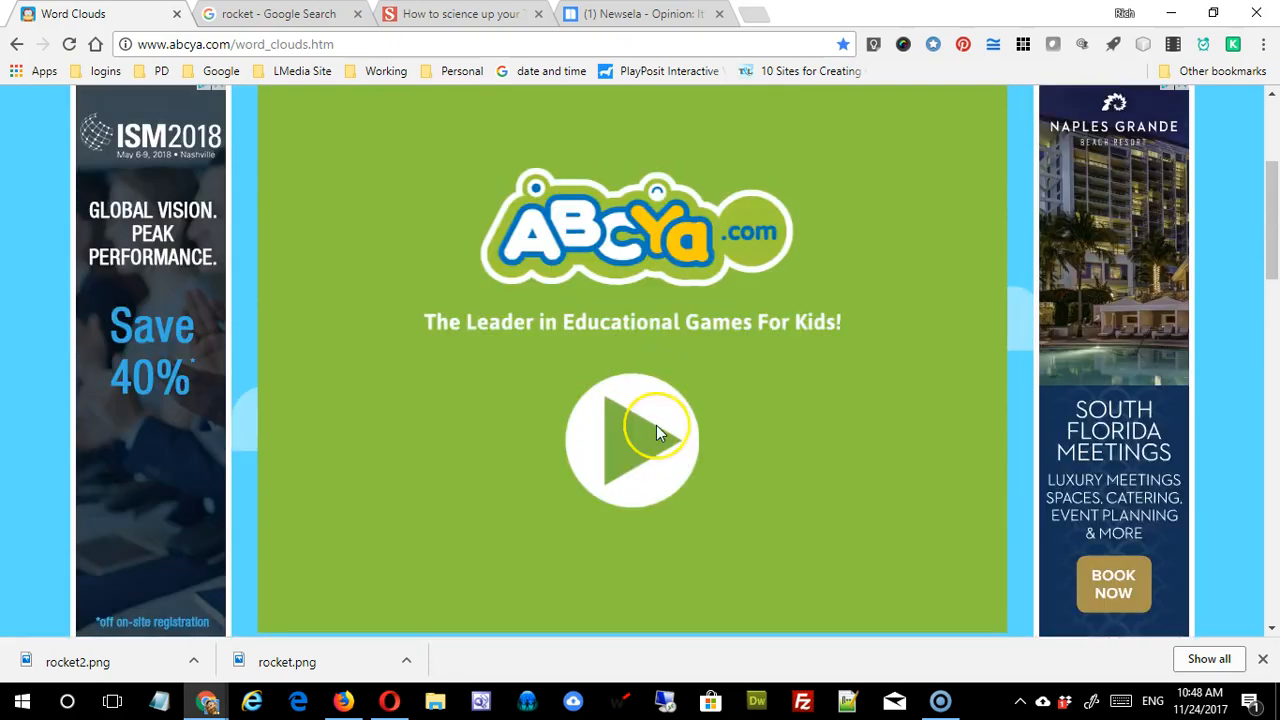
pyautogui.click(656, 425)
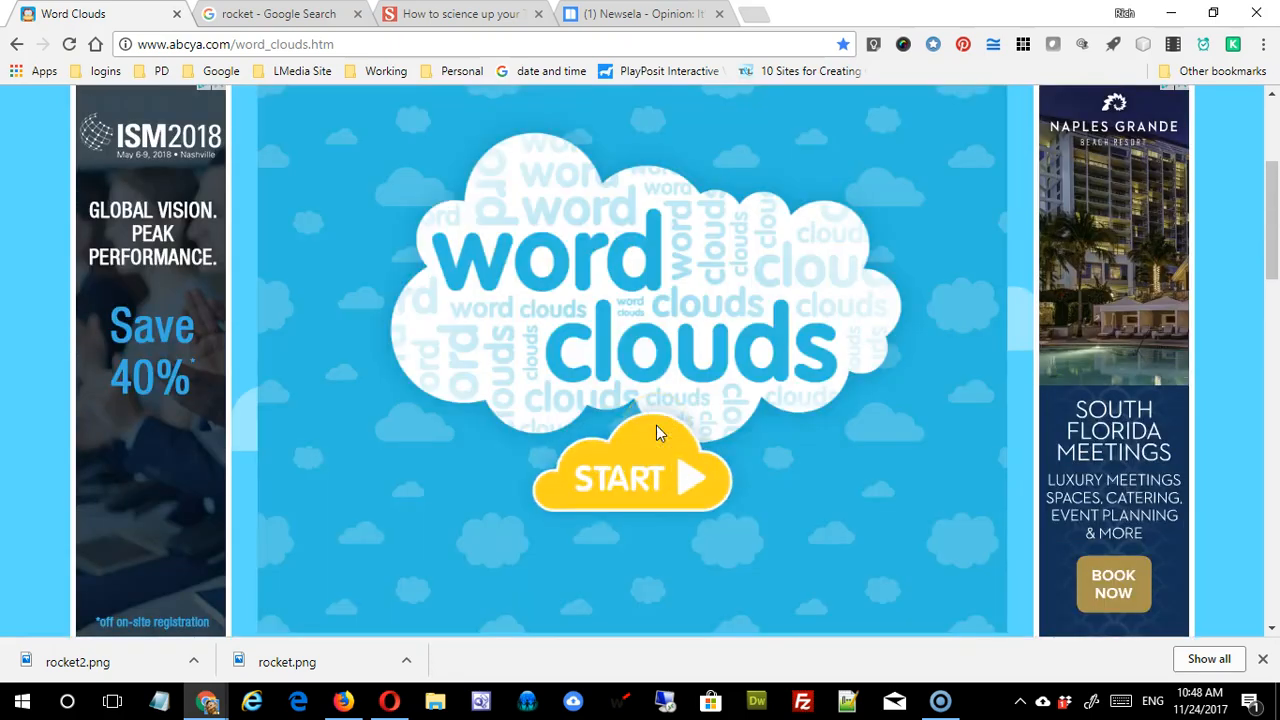
pyautogui.click(703, 475)
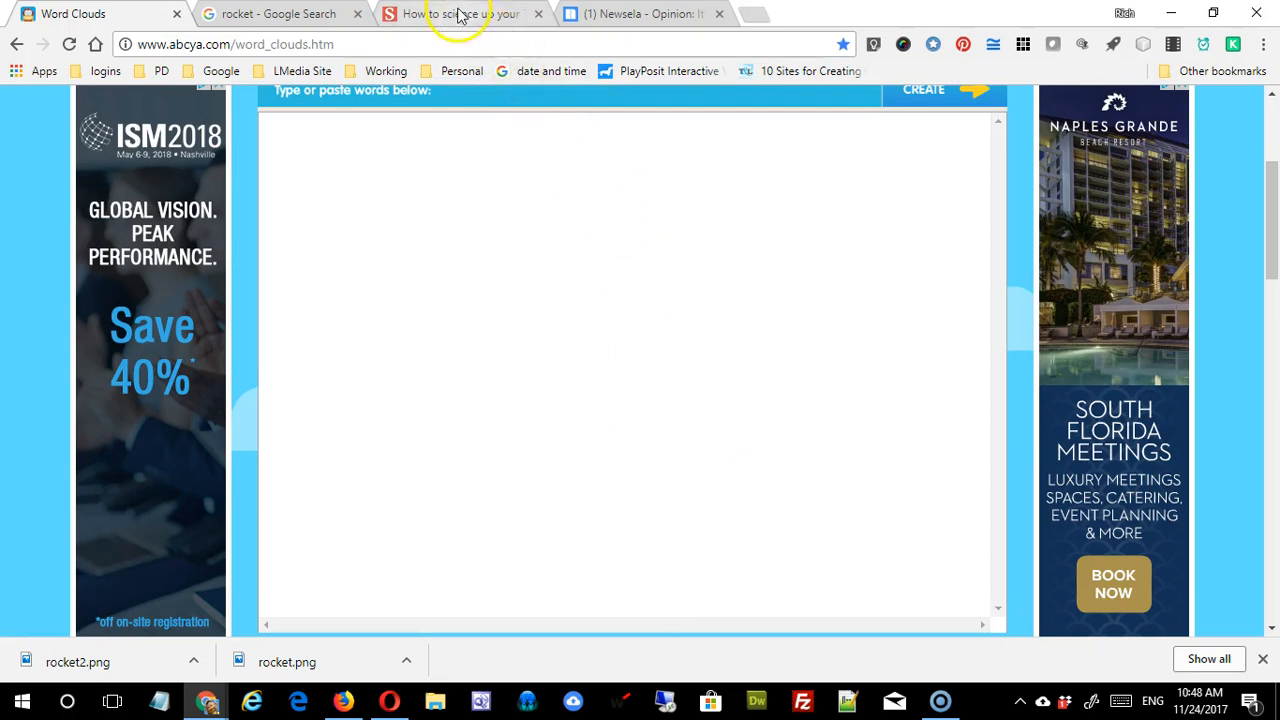
# - Paste the copied Newsela article text into the ABCya word entry area, create the word cloud and look it over
pyautogui.click(613, 16)
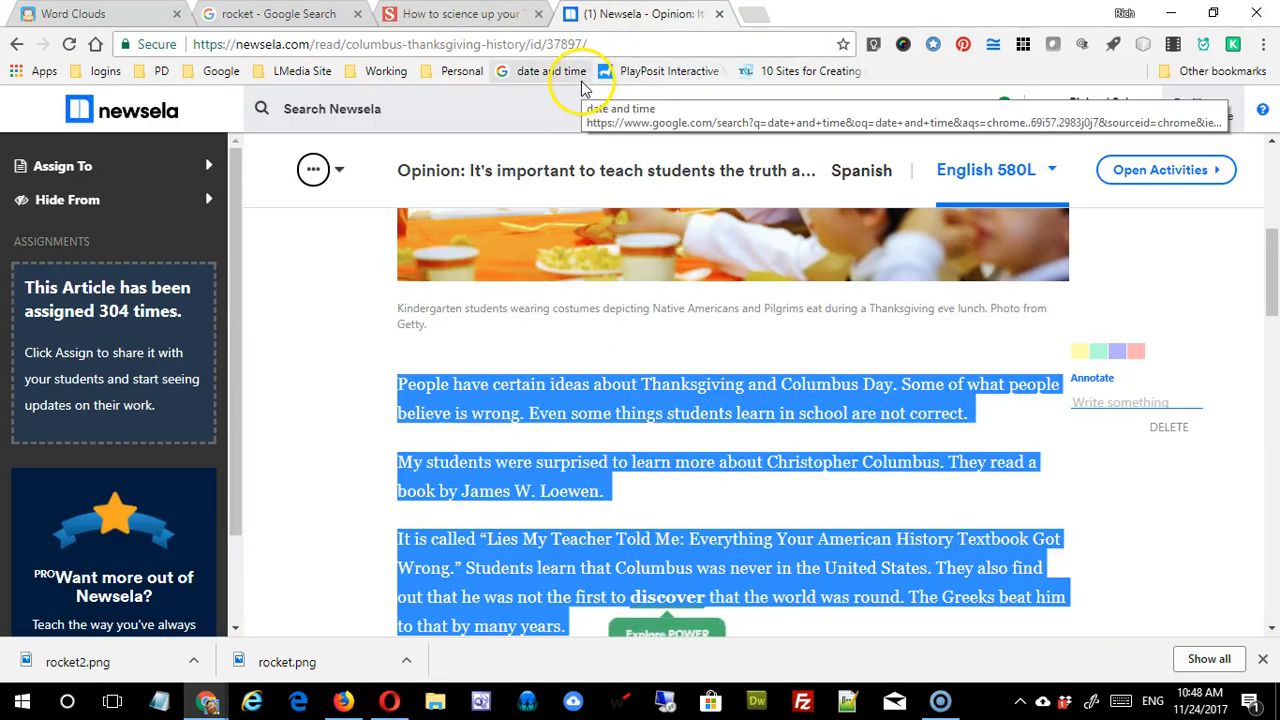
pyautogui.click(282, 14)
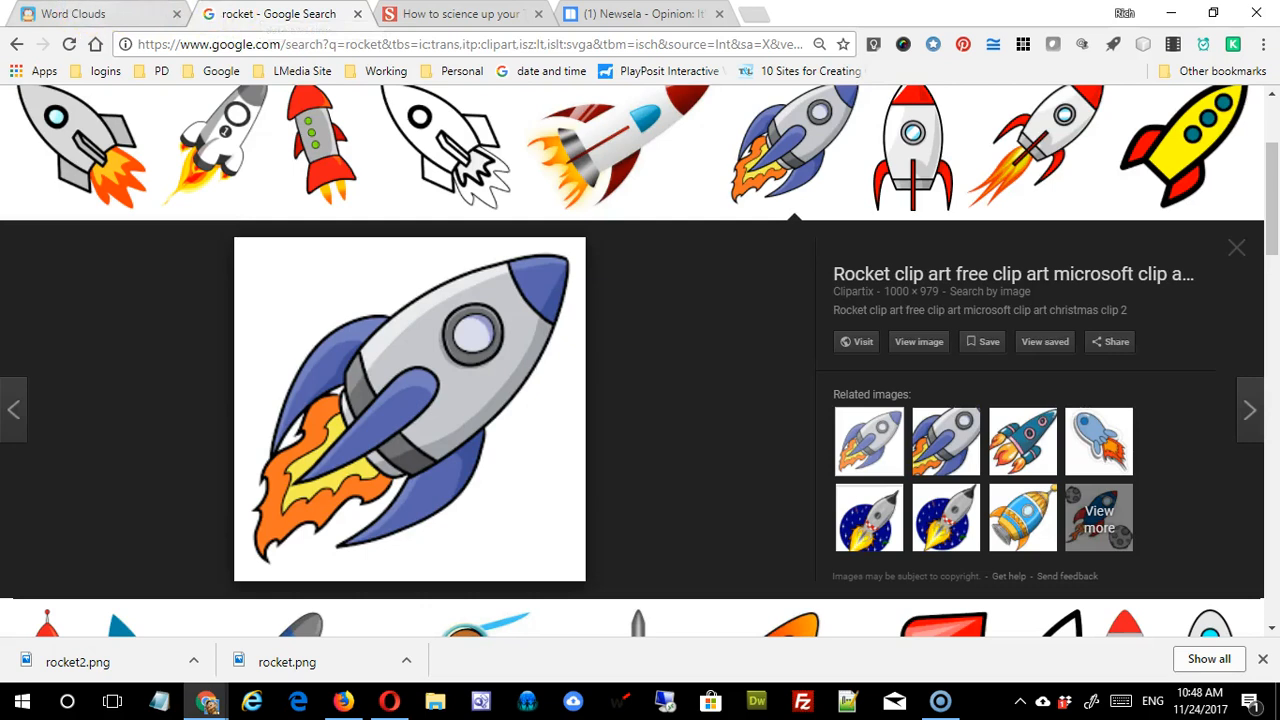
pyautogui.click(90, 12)
pyautogui.scroll(1, 700, 400)
pyautogui.click(515, 344)
pyautogui.hotkey('ctrl', 'v')
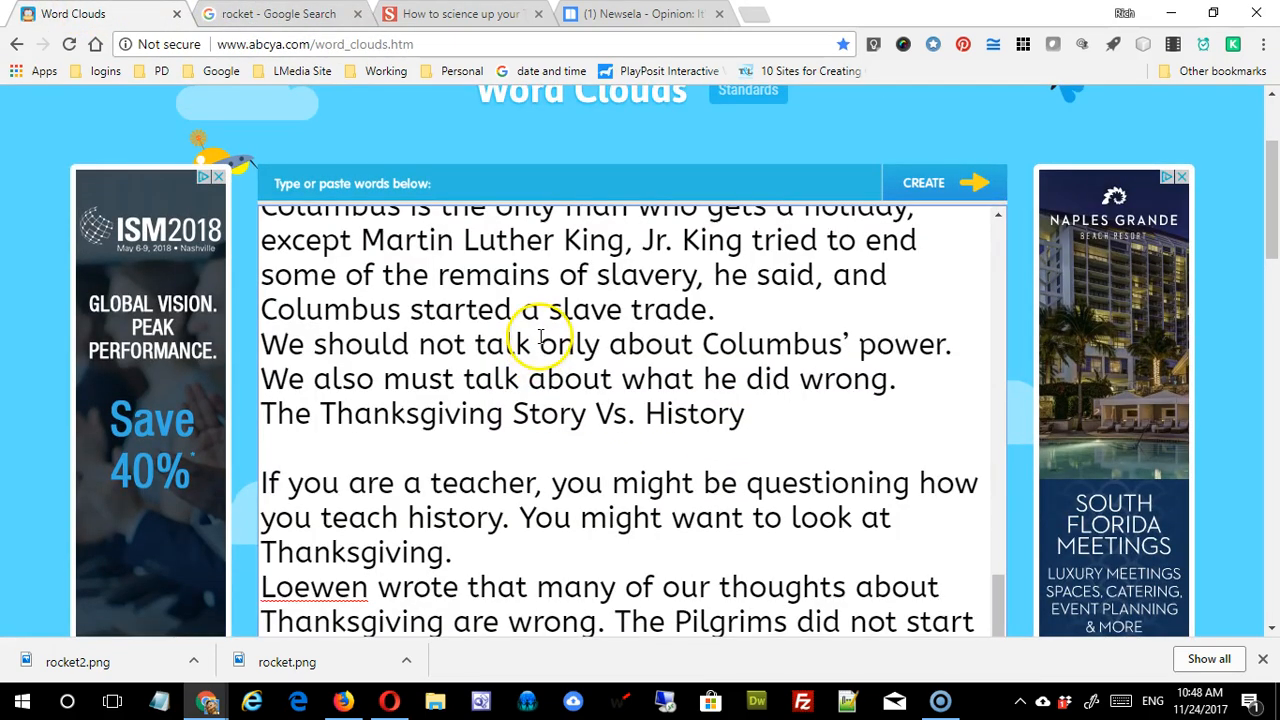
pyautogui.click(932, 184)
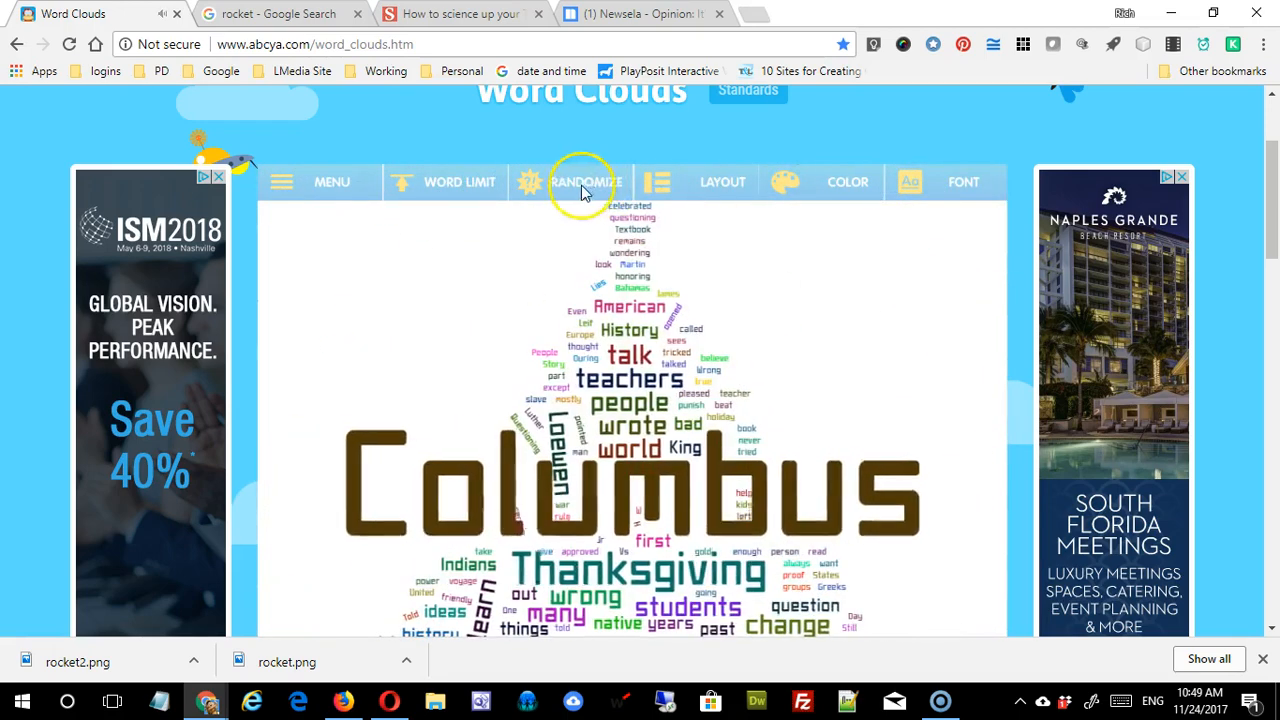
pyautogui.scroll(-2, 805, 390)
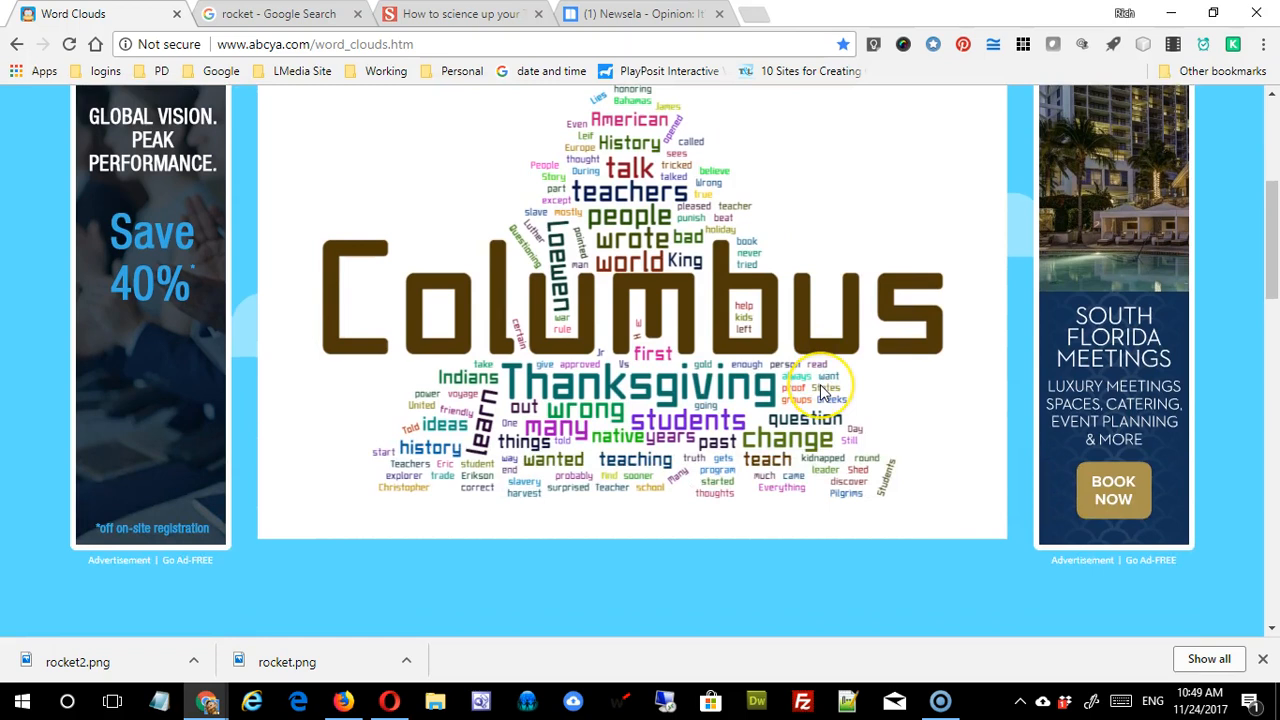
pyautogui.scroll(2, 820, 392)
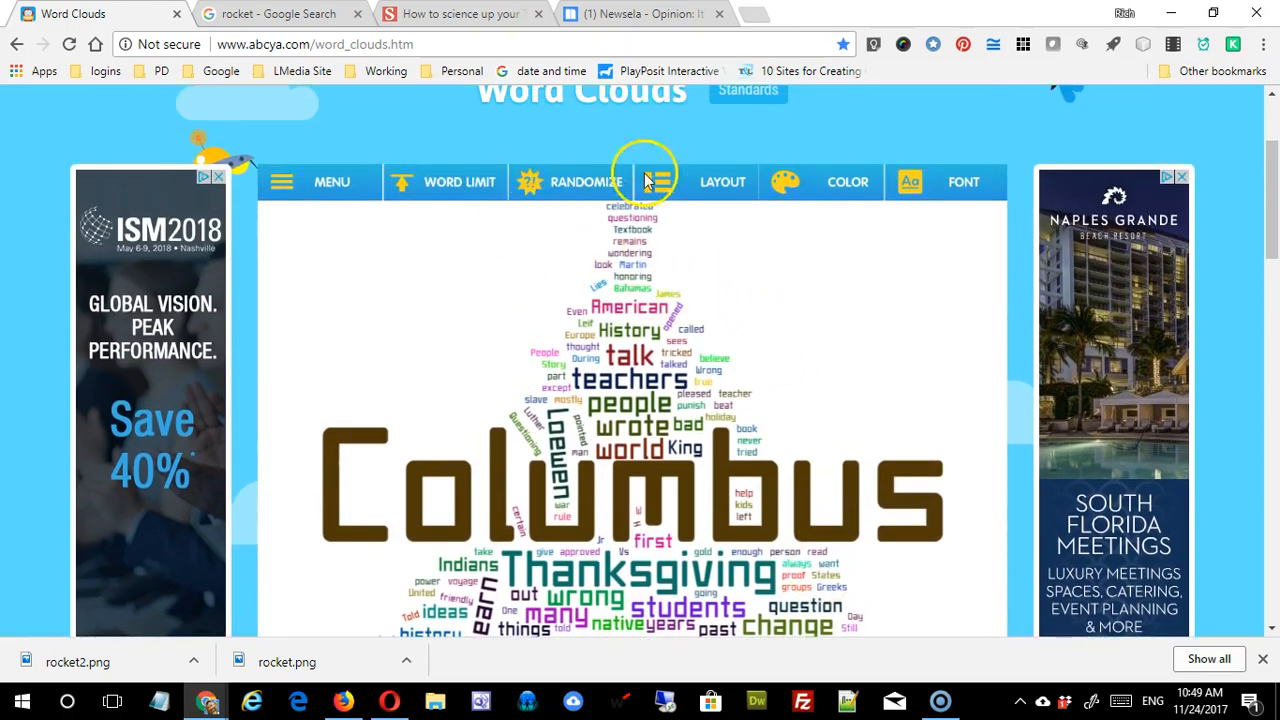
# - Apply the blue-shades color scheme with the pale blue background and the pentagon layout to the word cloud
pyautogui.click(795, 186)
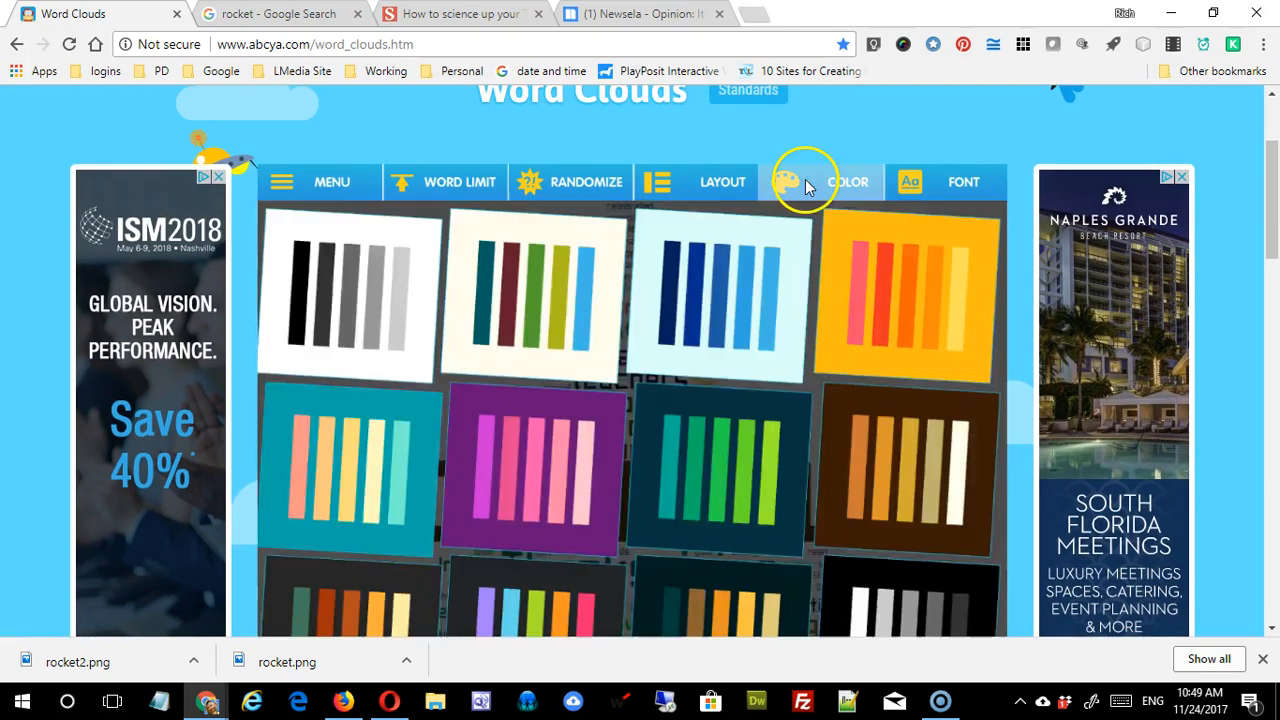
pyautogui.click(751, 285)
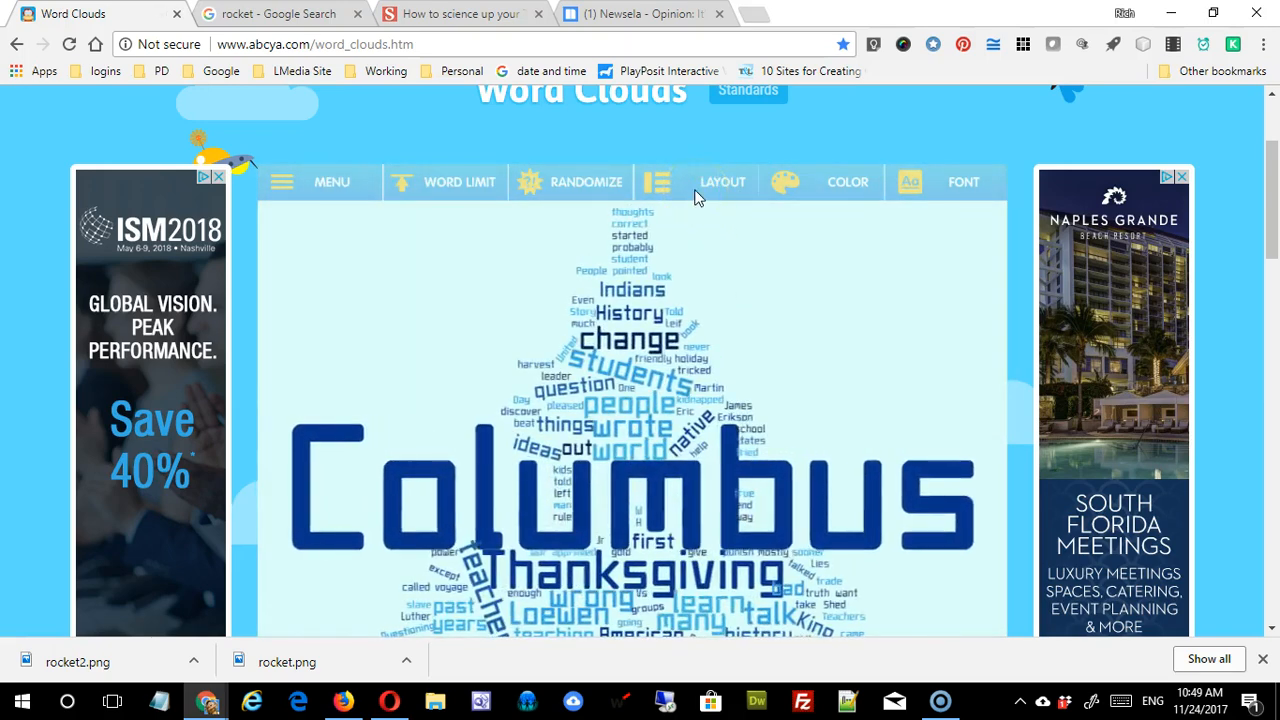
pyautogui.click(656, 186)
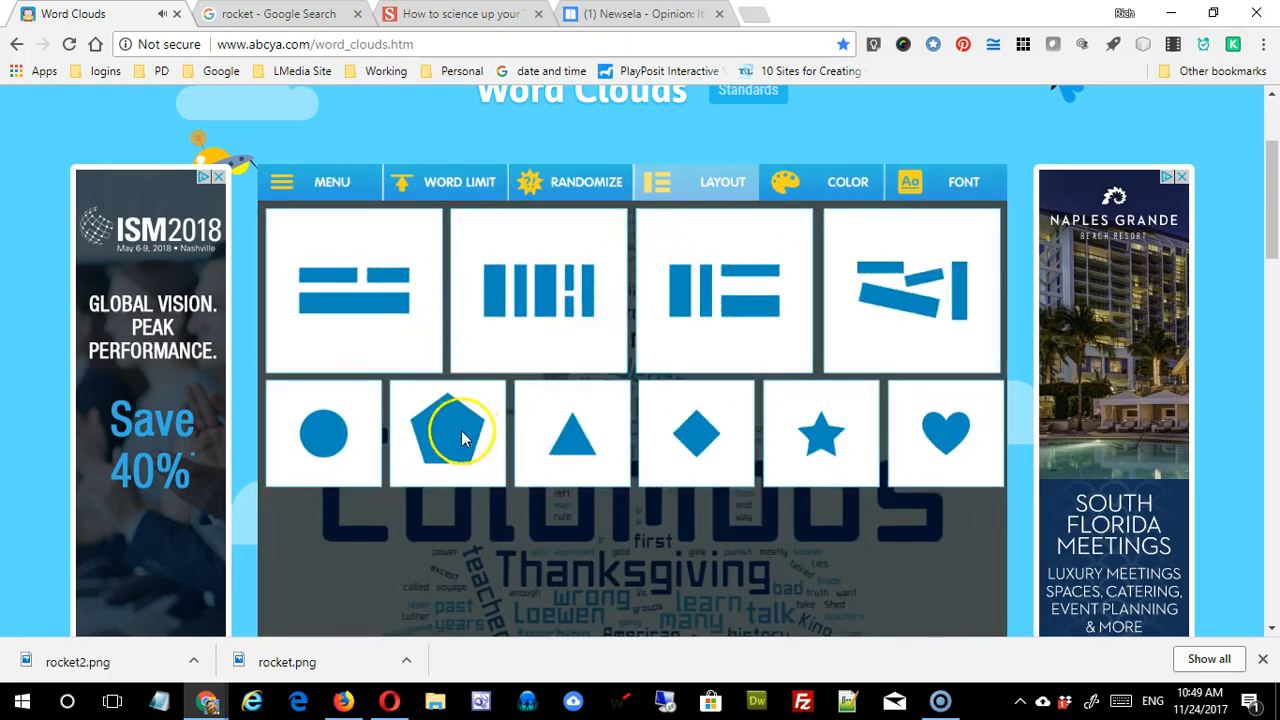
pyautogui.click(462, 438)
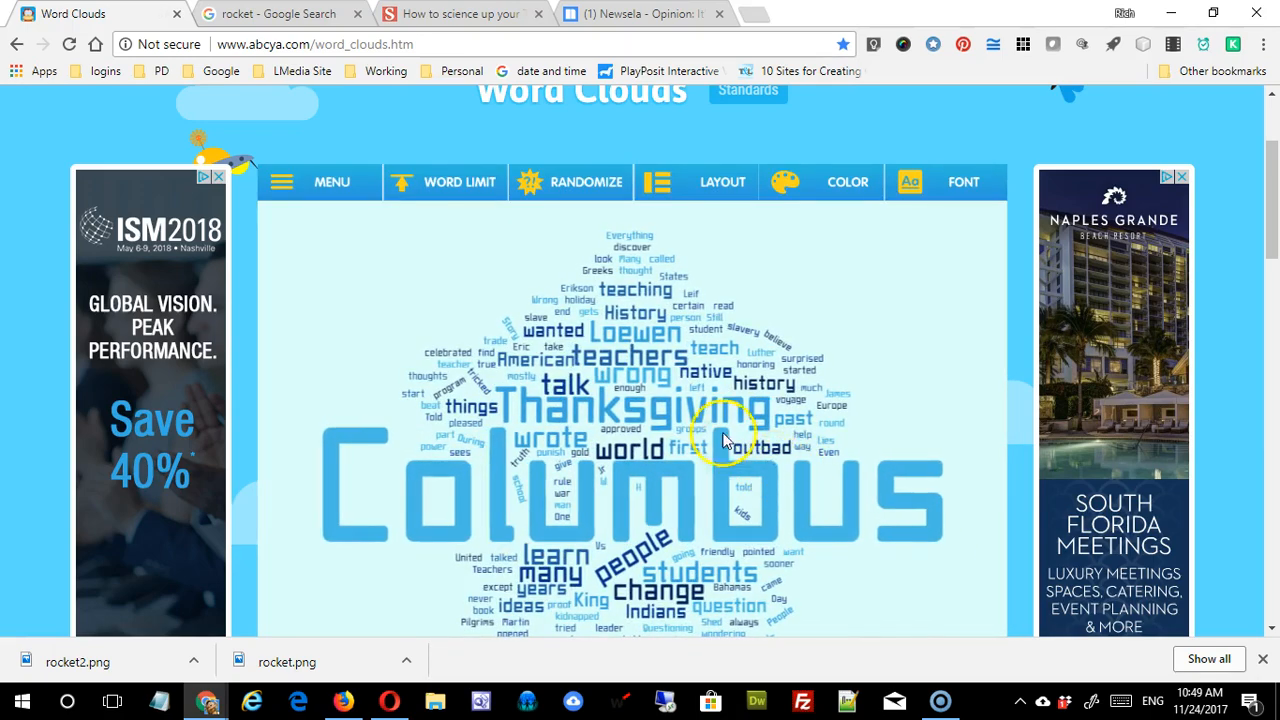
# - Limit the word cloud to 50 words and change its font to Belizio
pyautogui.click(468, 190)
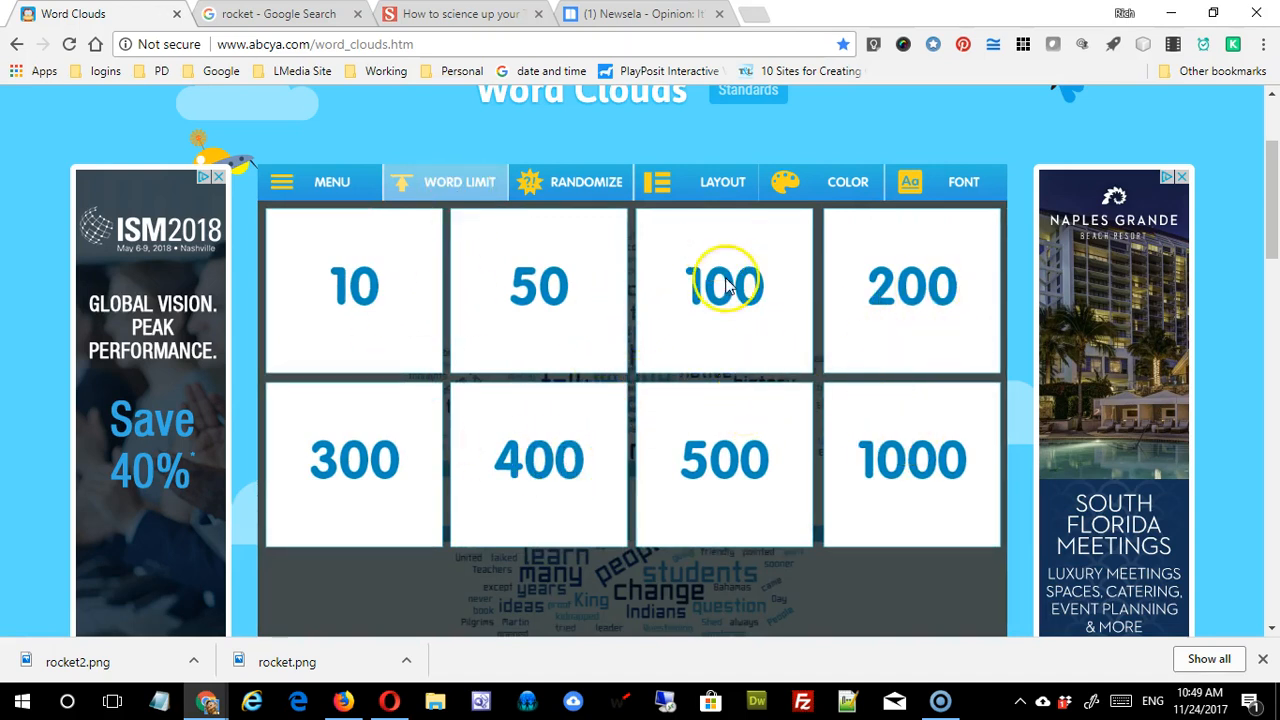
pyautogui.click(565, 318)
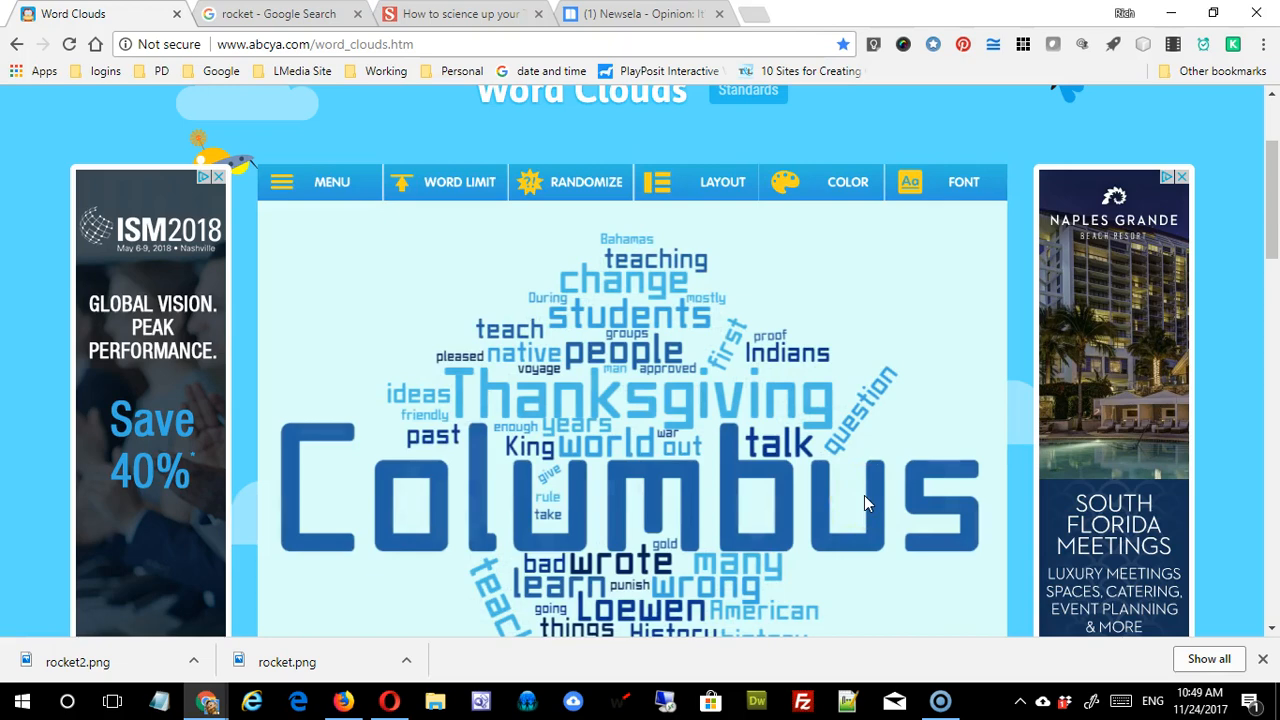
pyautogui.scroll(-3, 868, 488)
pyautogui.scroll(1, 872, 500)
pyautogui.click(713, 243)
pyautogui.scroll(2, 637, 325)
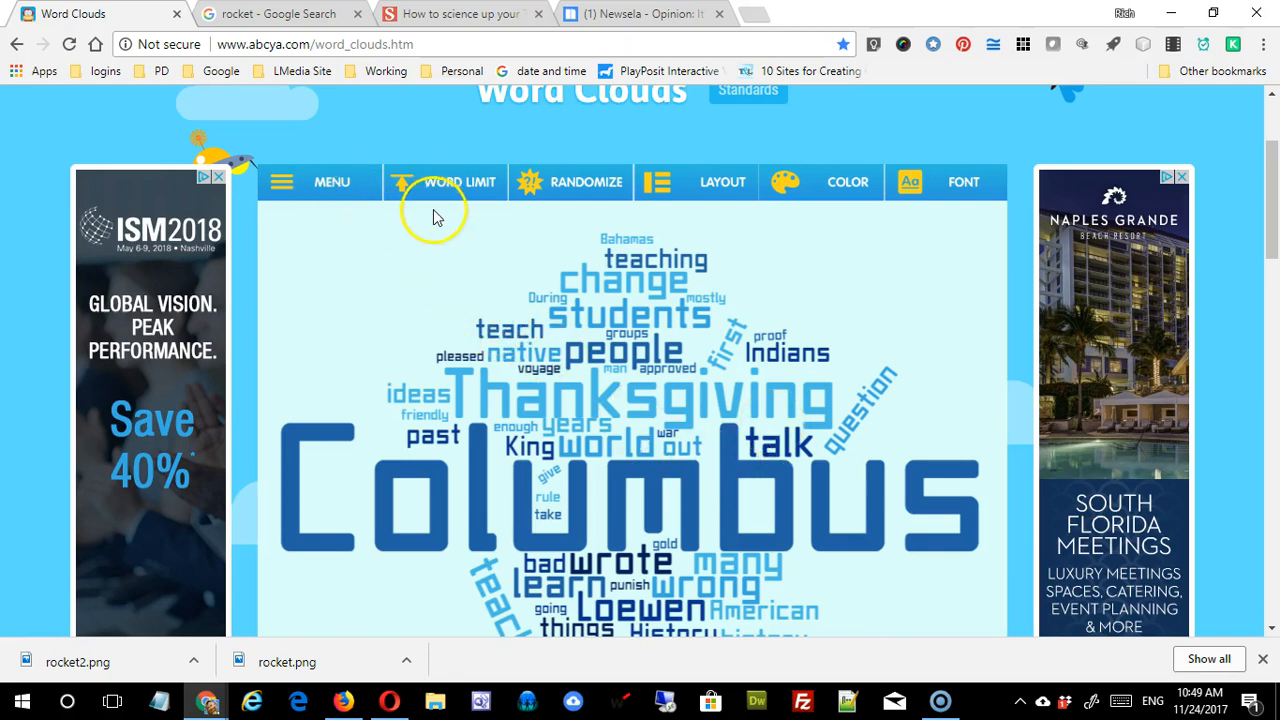
pyautogui.click(952, 181)
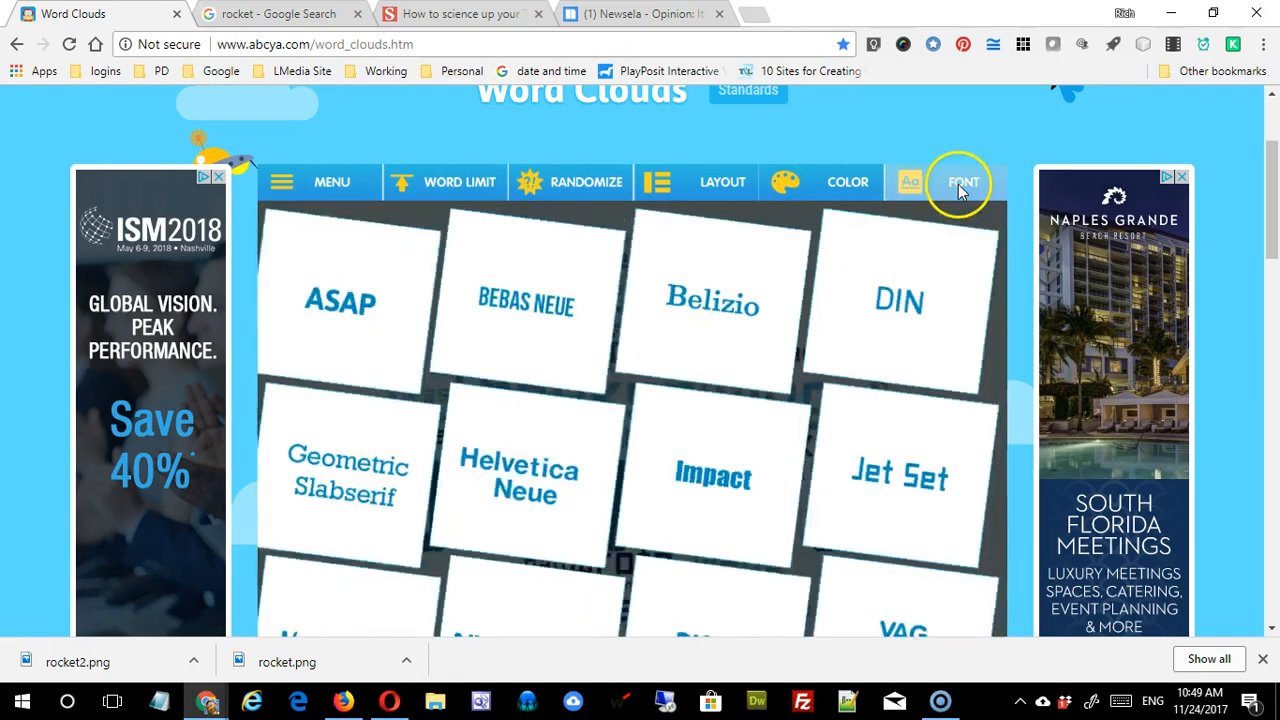
pyautogui.click(876, 312)
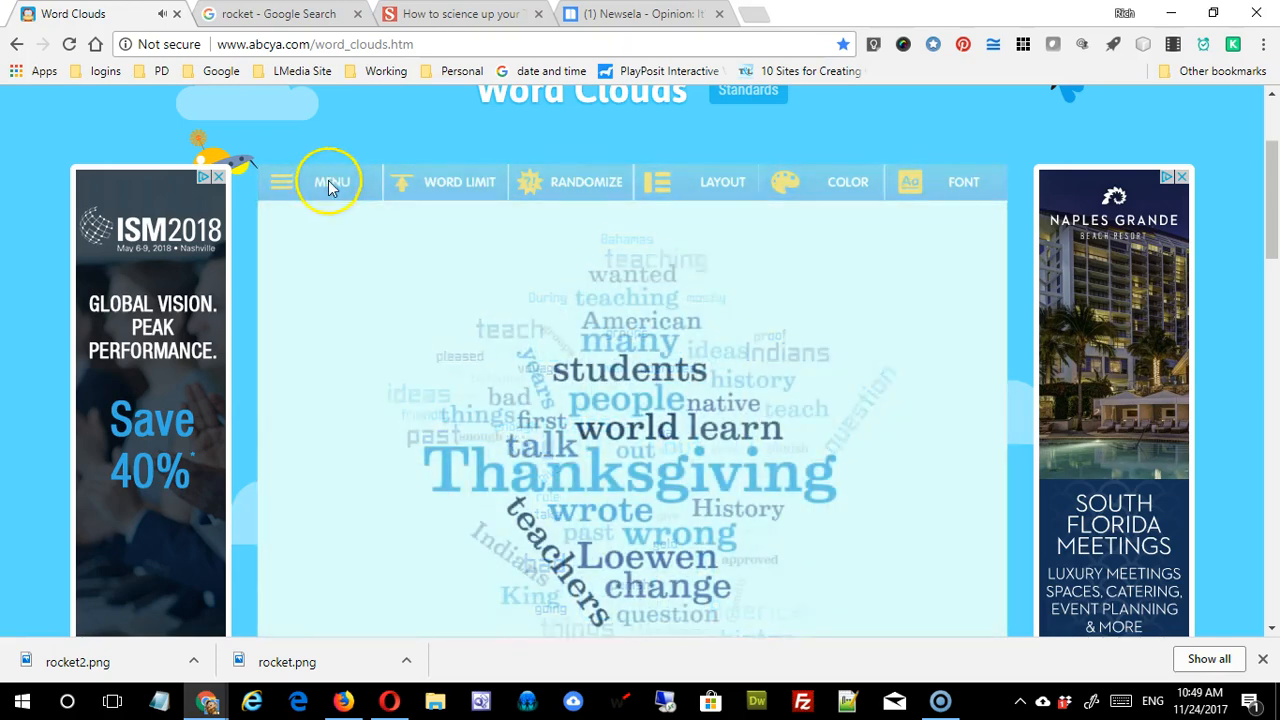
# - Turn off the word filter to include common words and look over the redrawn cloud
pyautogui.click(297, 182)
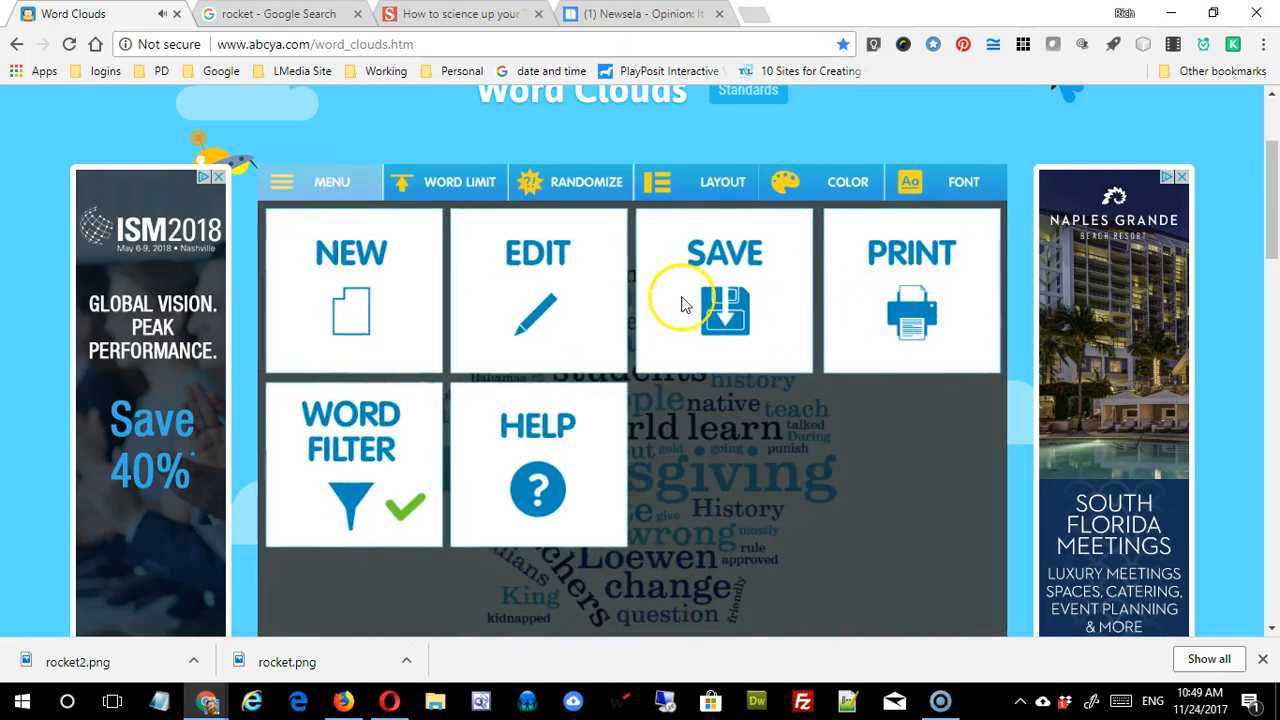
pyautogui.click(375, 452)
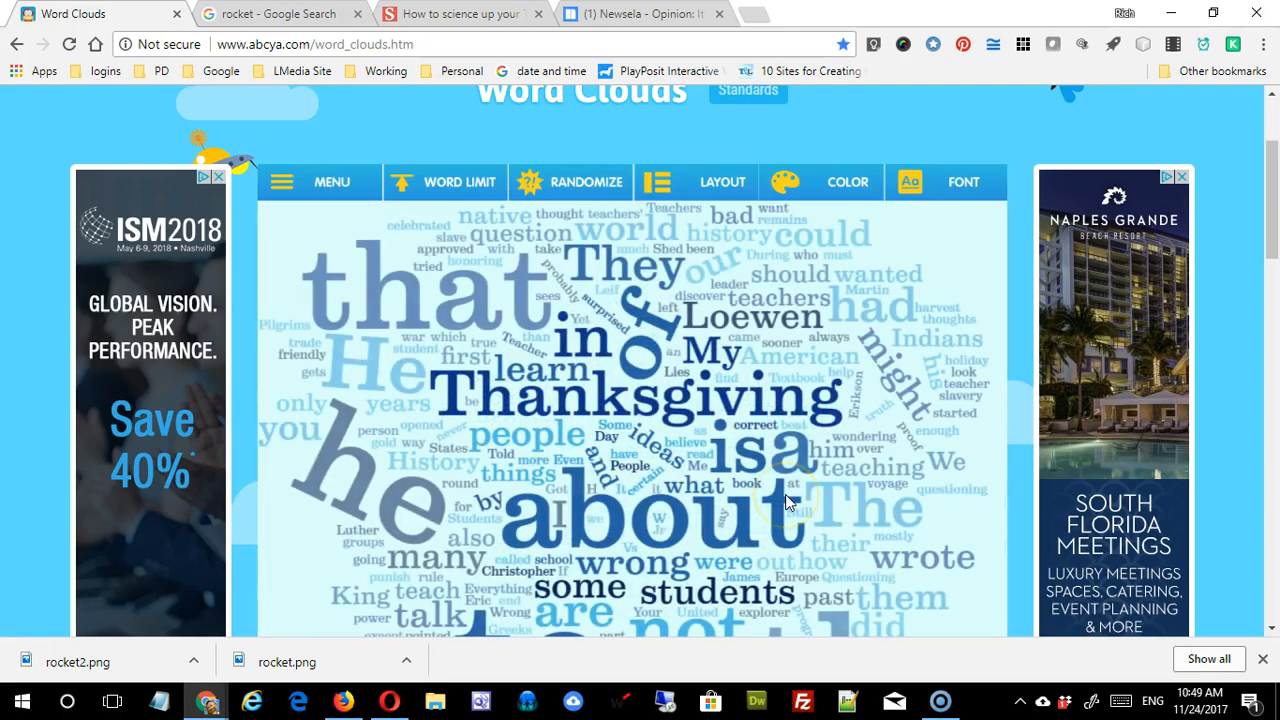
pyautogui.scroll(-3, 786, 475)
pyautogui.scroll(3, 786, 472)
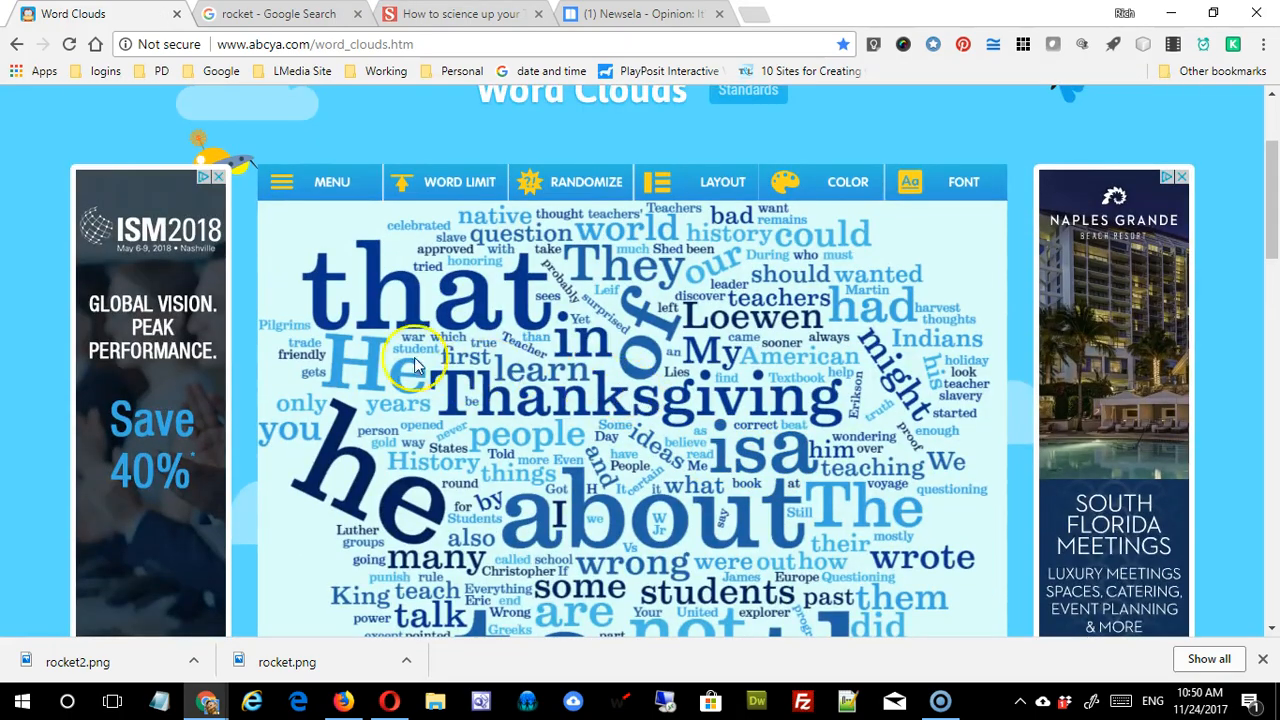
# - Turn the word filter back on to compare the clouds and switch it off again
pyautogui.click(302, 177)
pyautogui.click(340, 455)
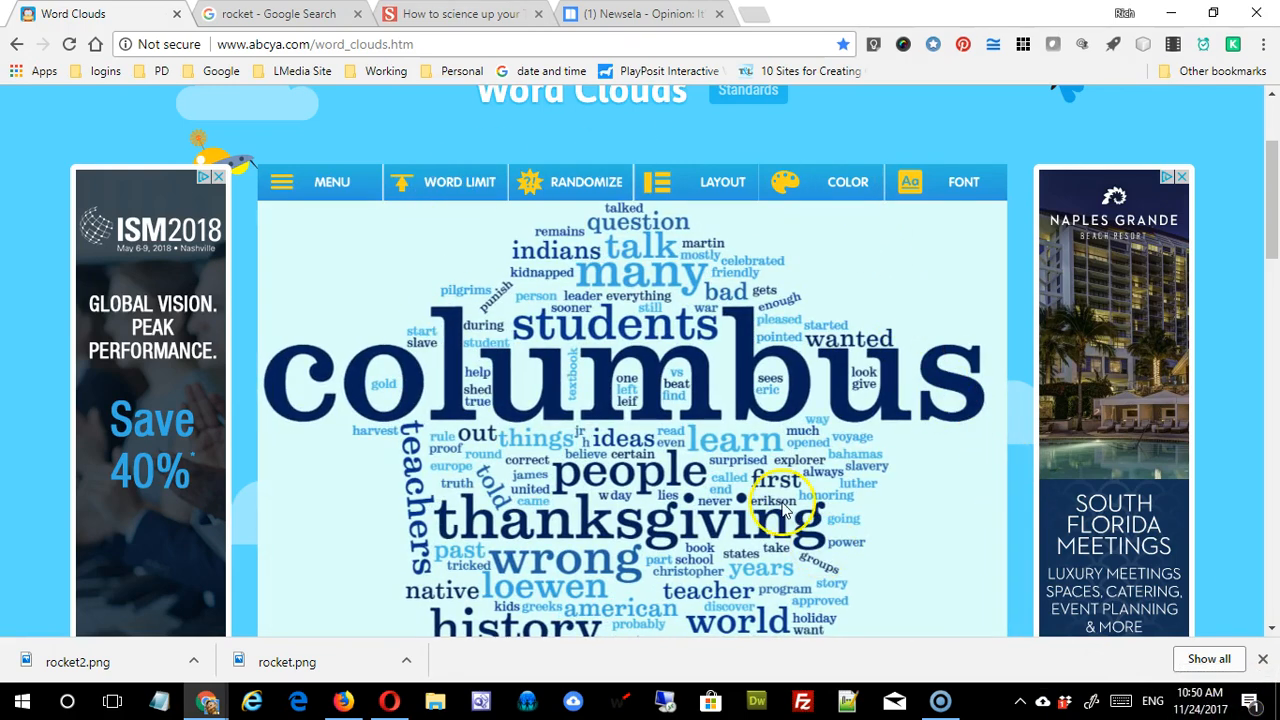
pyautogui.click(292, 179)
pyautogui.click(325, 445)
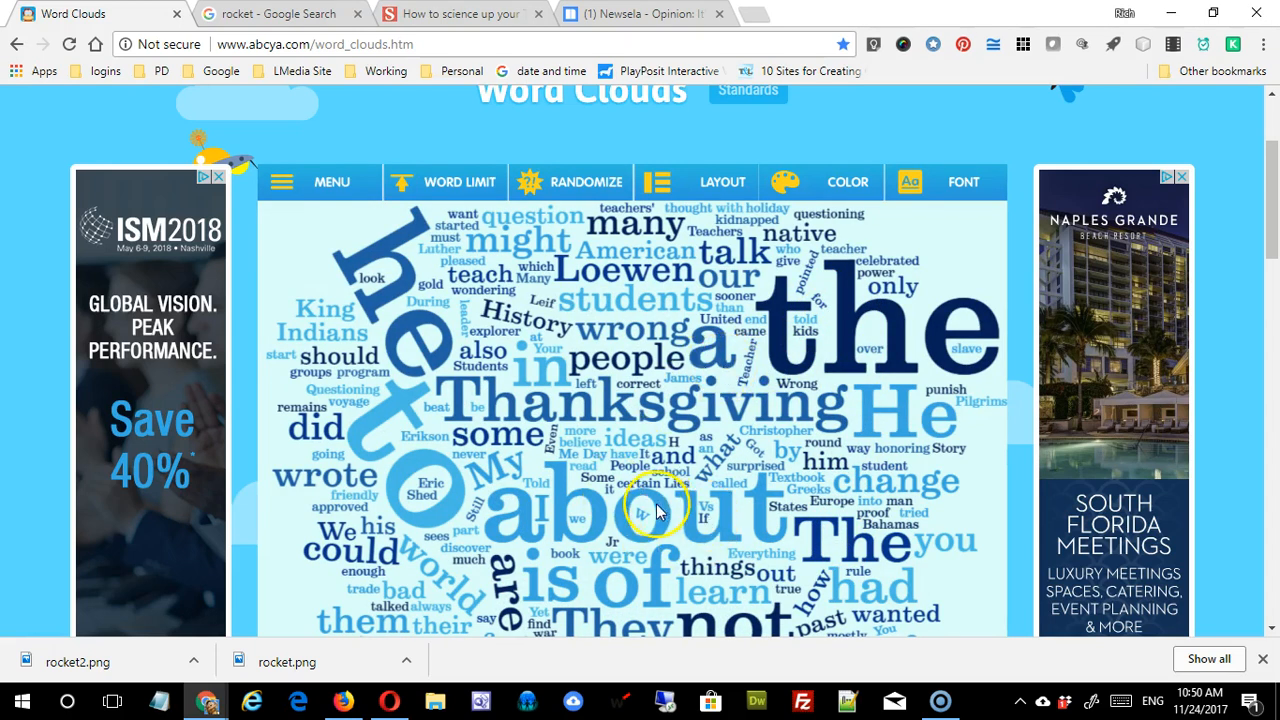
# - Start saving the word cloud as a PNG image and cancel at the file name prompt
pyautogui.scroll(2, 657, 485)
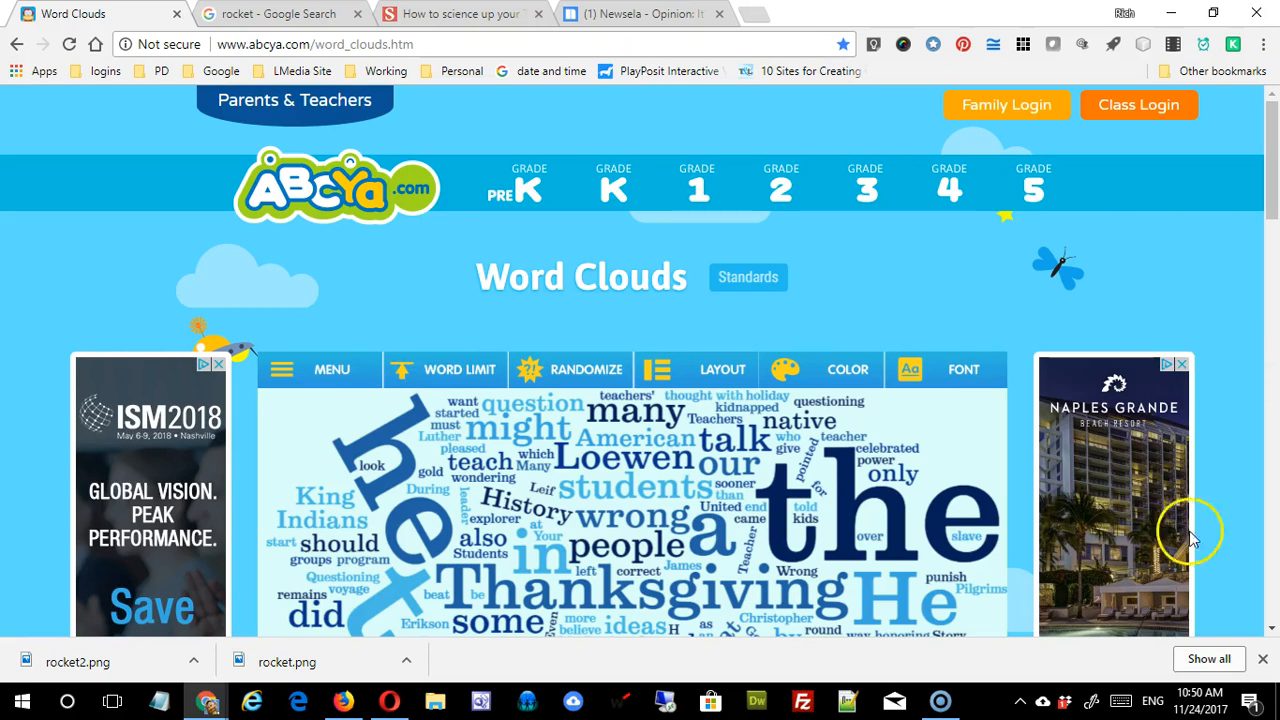
pyautogui.click(278, 372)
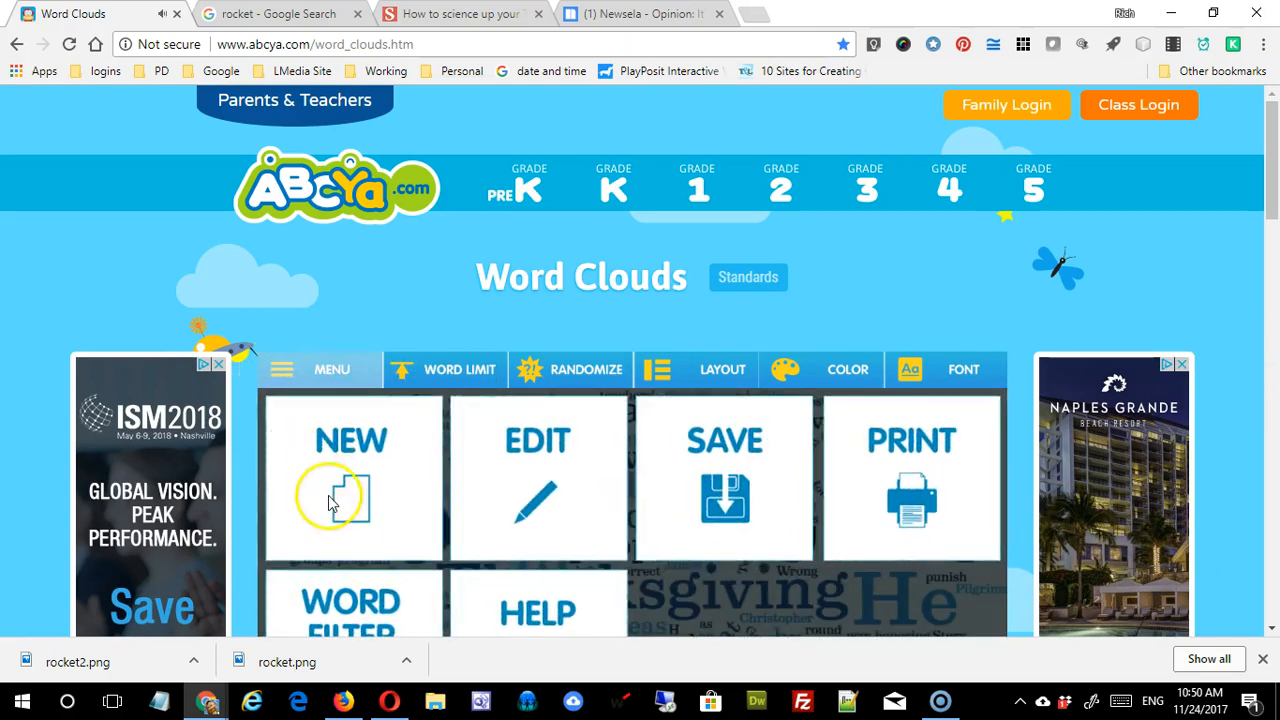
pyautogui.scroll(-1, 762, 489)
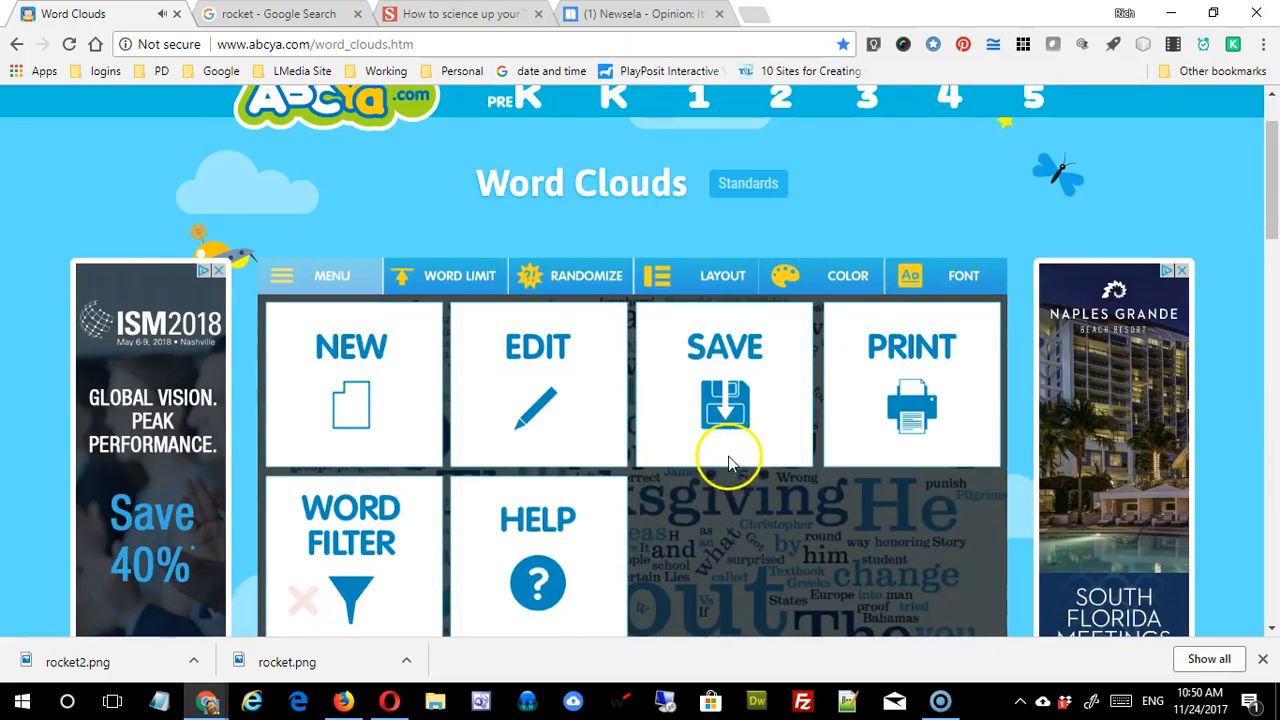
pyautogui.click(728, 465)
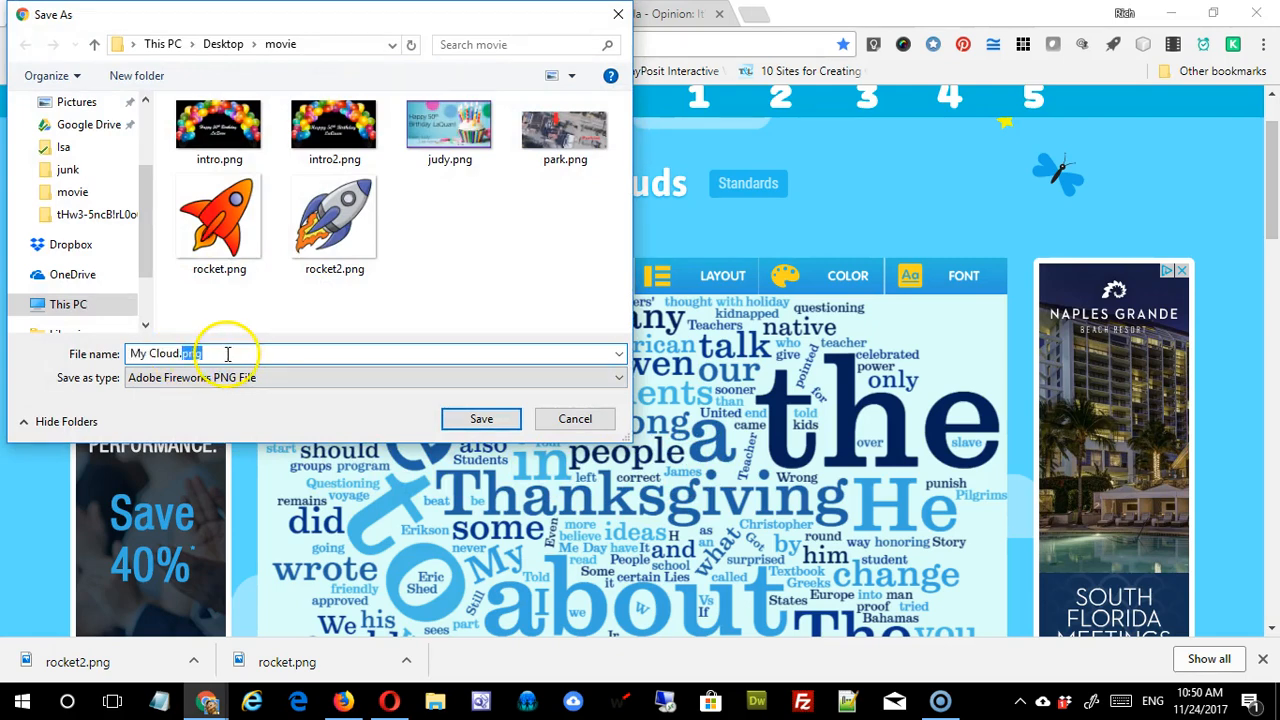
pyautogui.click(573, 420)
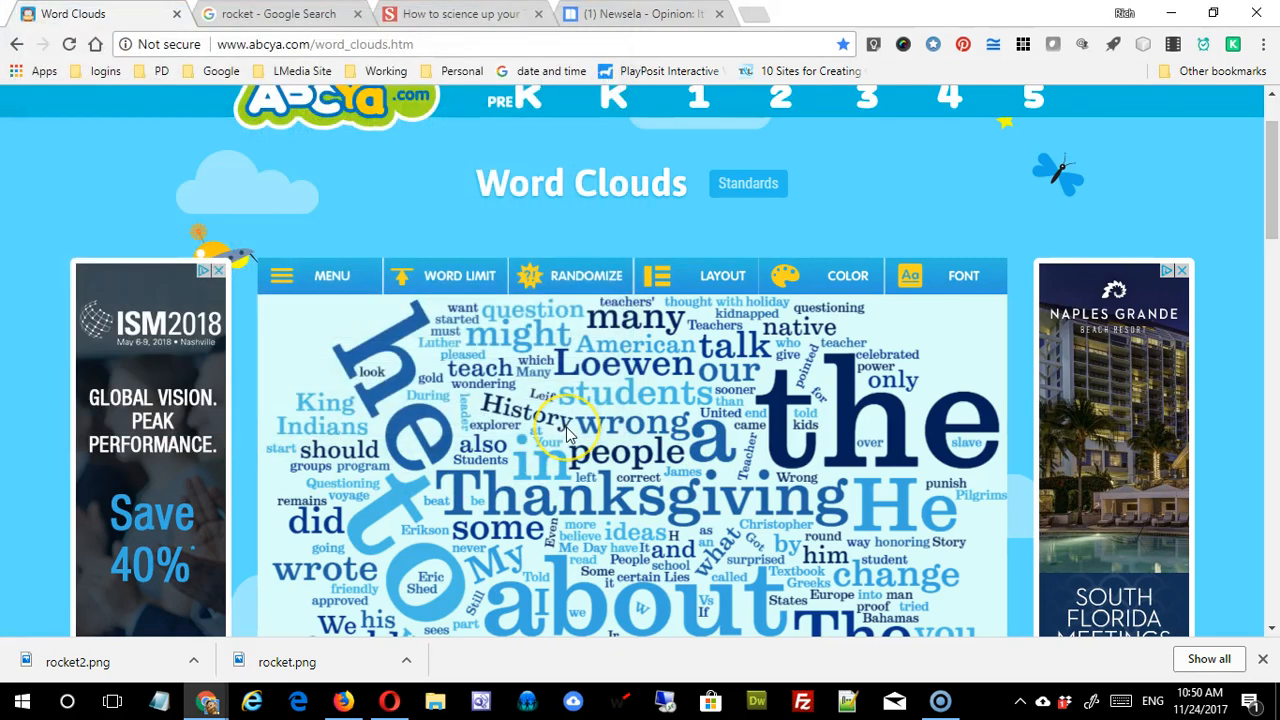